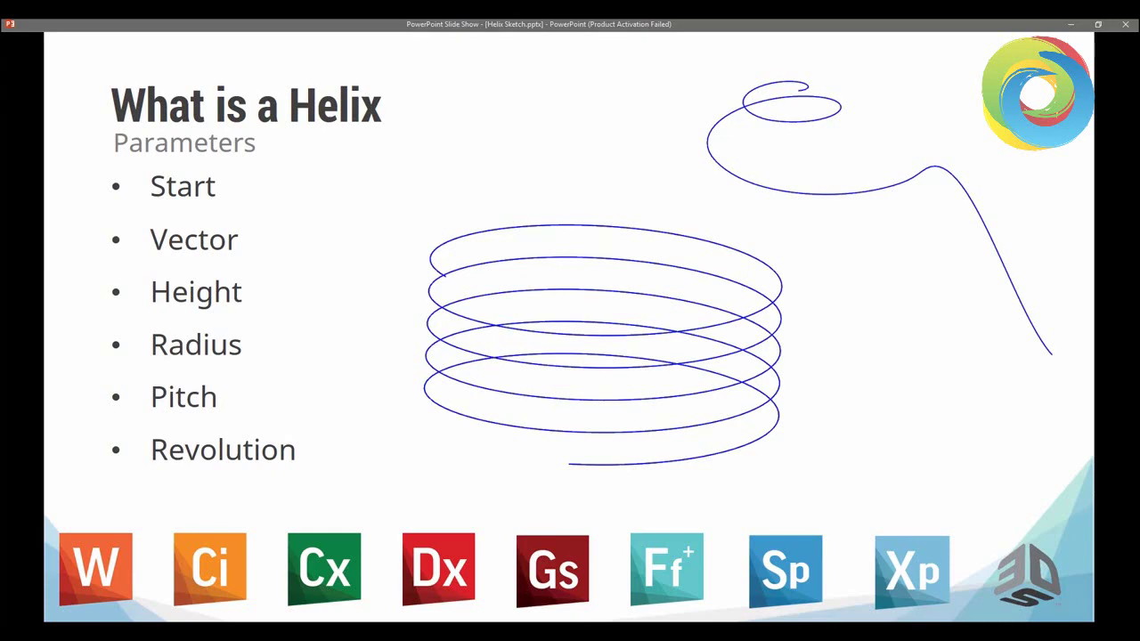
Advance the slideshow to the 'How can it be used' jar-cap slide
key("Right")
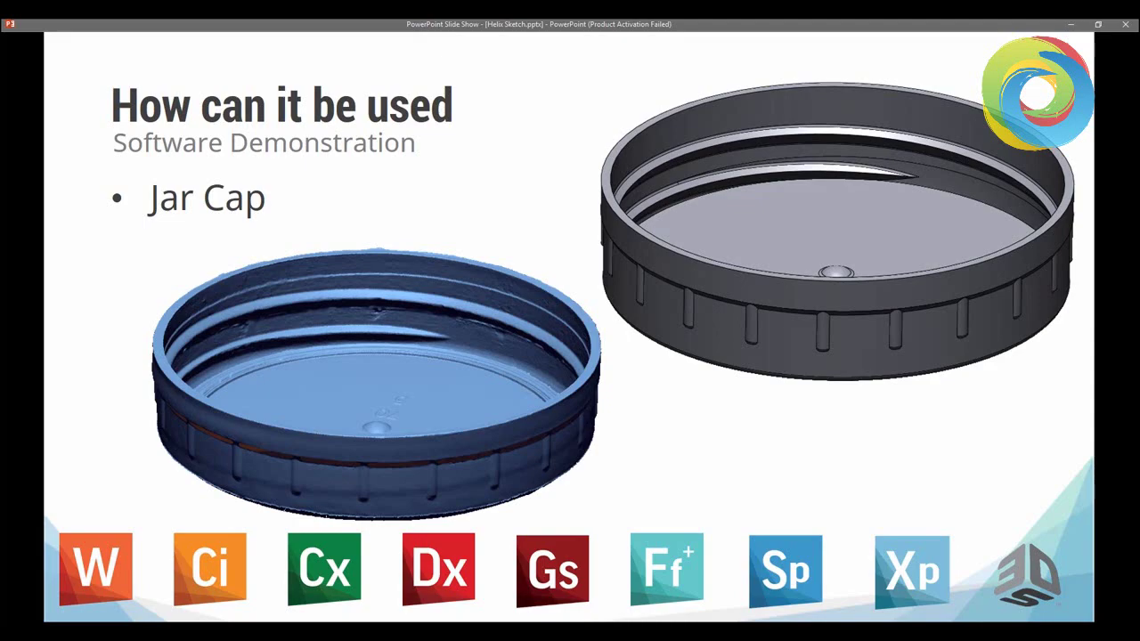
Bring up the Sweep cap model, hide Solid Bodies, and orbit to the inner threads and embossed text
key("XF86AudioLowerVolume")
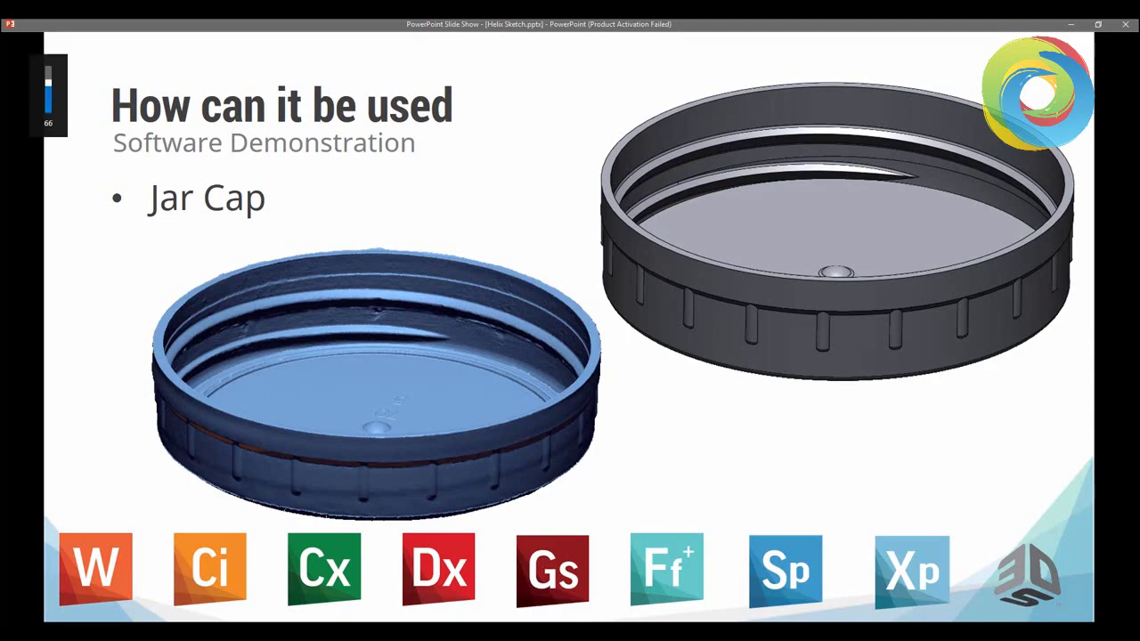
left_click(539, 584)
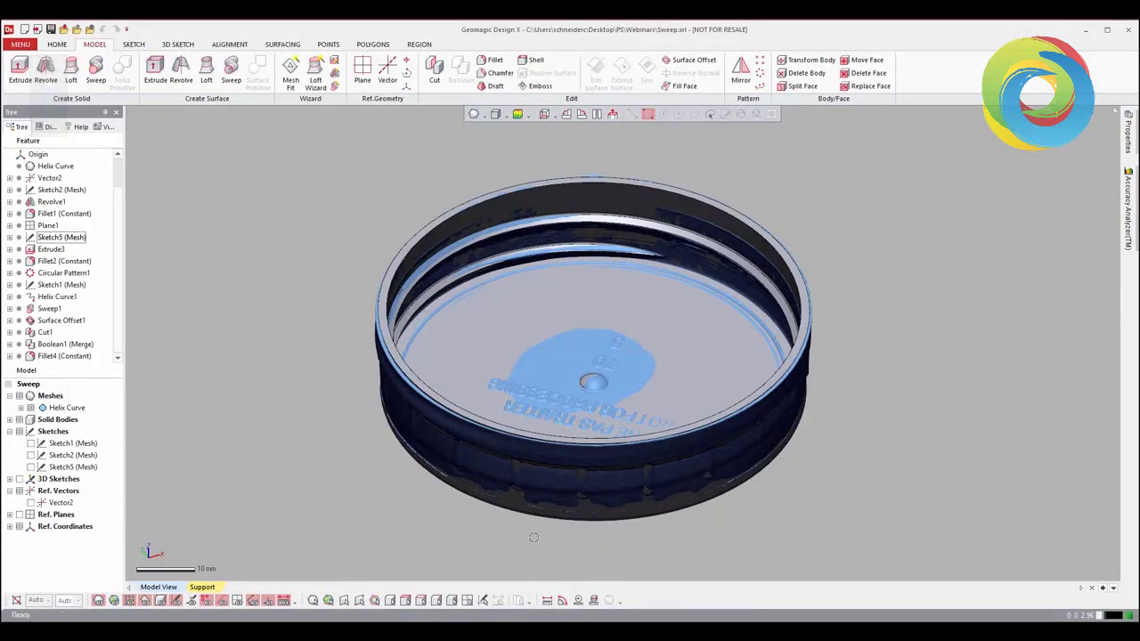
right_click_drag(492, 536, 489, 519)
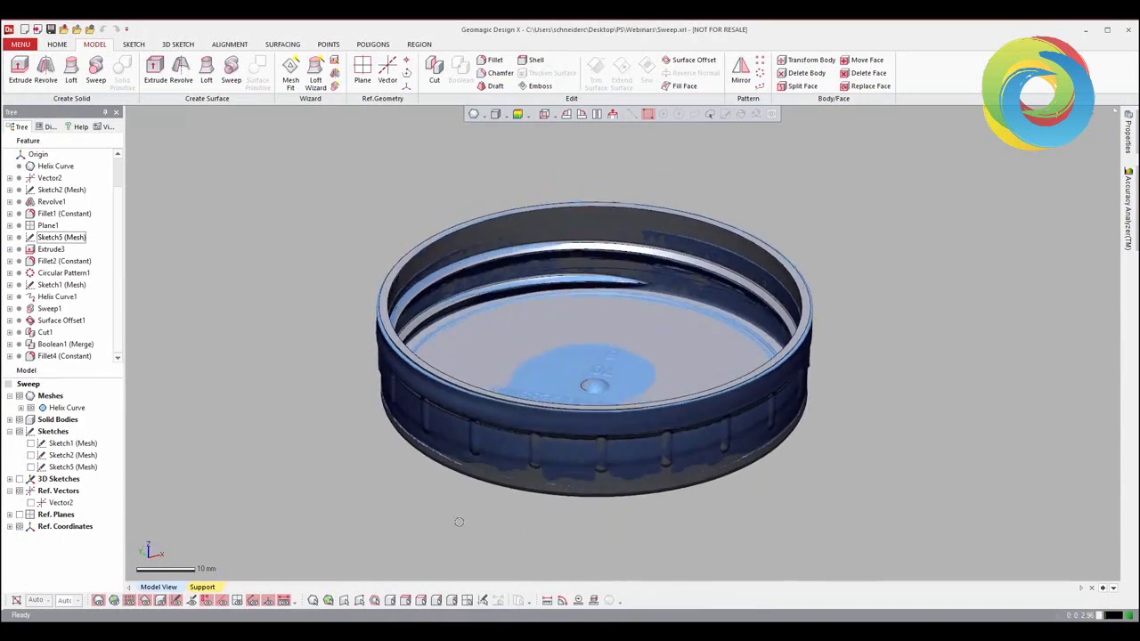
left_click(161, 601)
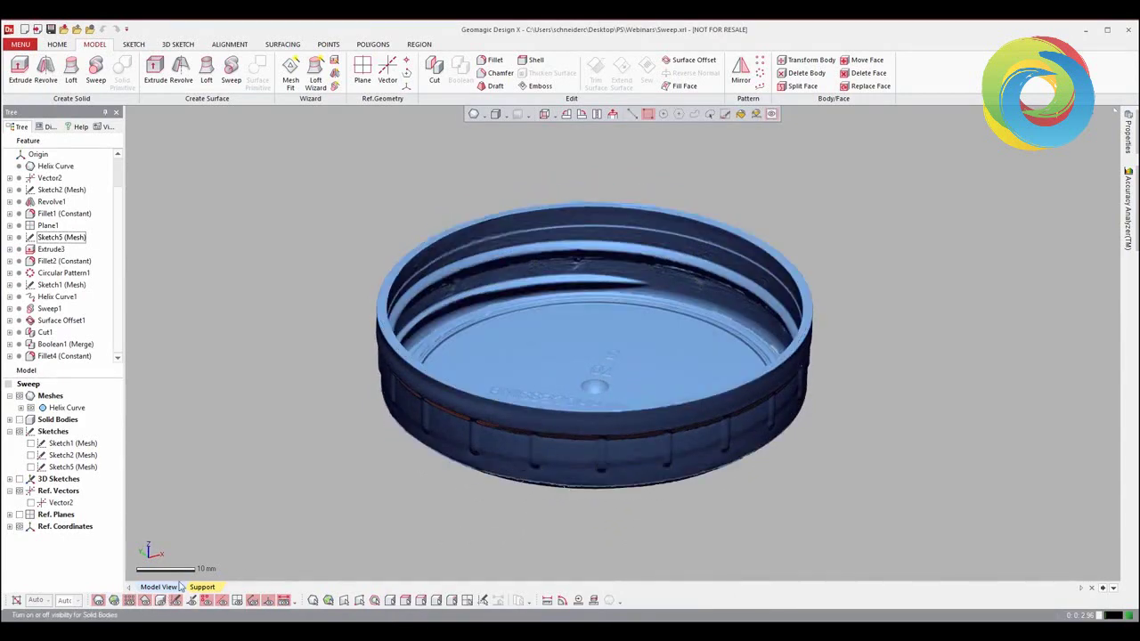
right_click_drag(425, 480, 418, 456)
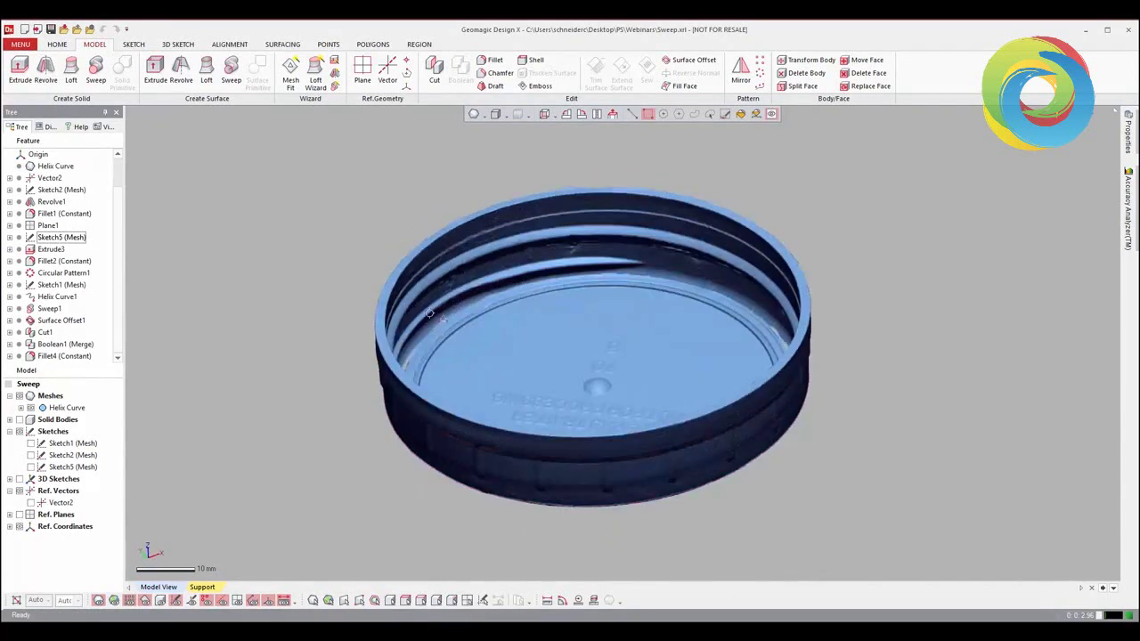
mouse_move(770, 376)
right_mouse_down()
mouse_move(399, 416)
mouse_move(911, 362)
mouse_move(484, 374)
mouse_move(523, 376)
right_mouse_up()
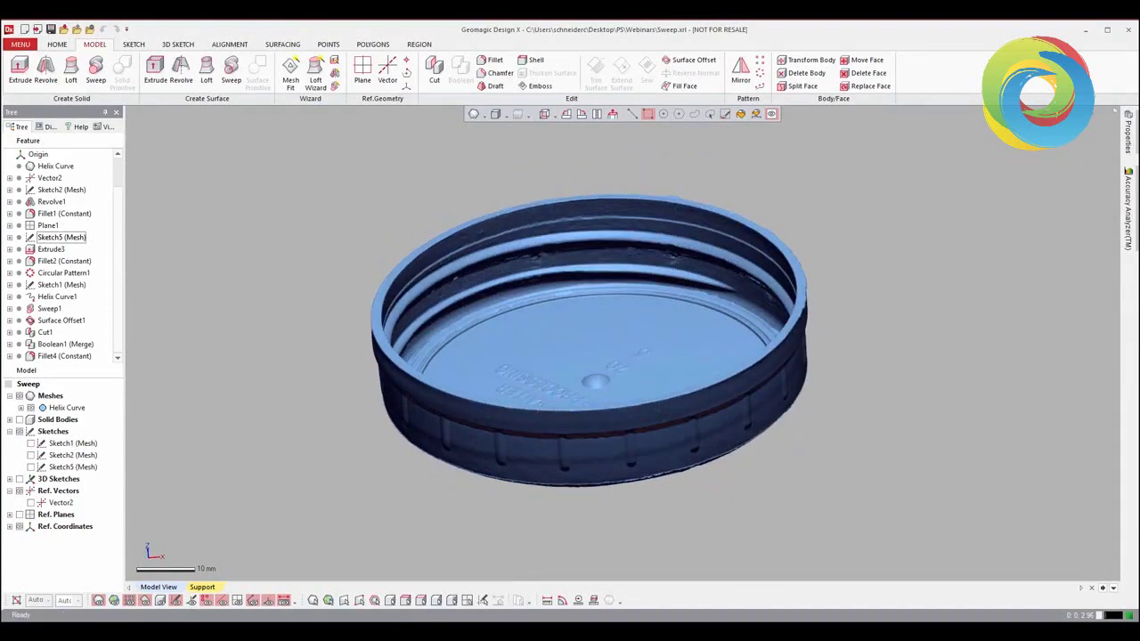
Bring the Start.xrl model forward and orbit to look into the scanned cap
left_click(450, 609)
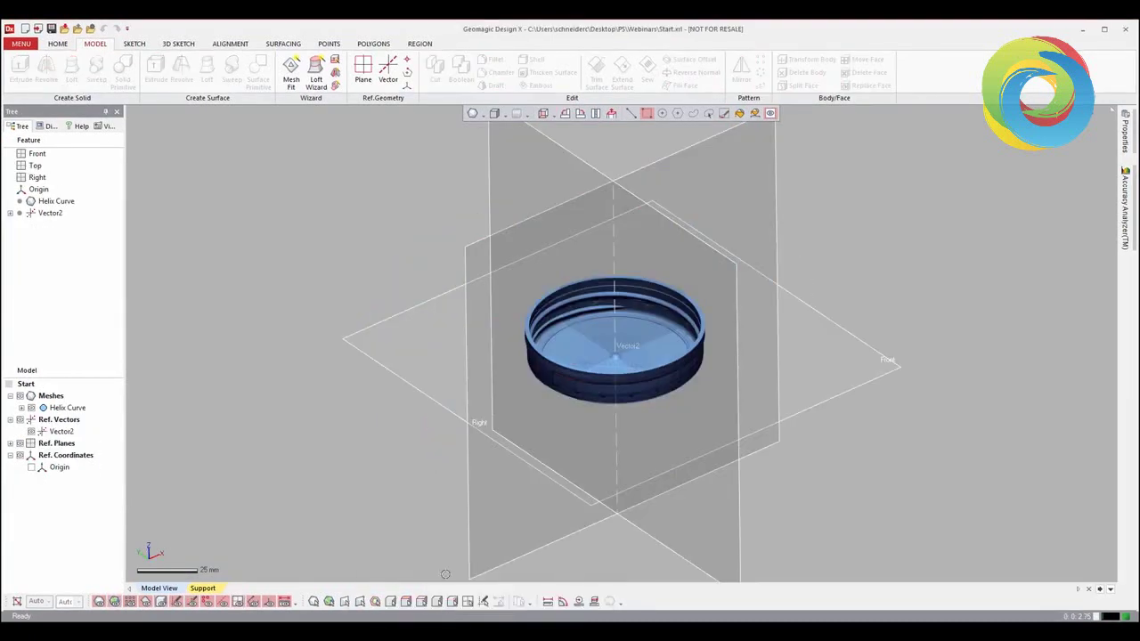
right_click_drag(802, 433, 787, 426)
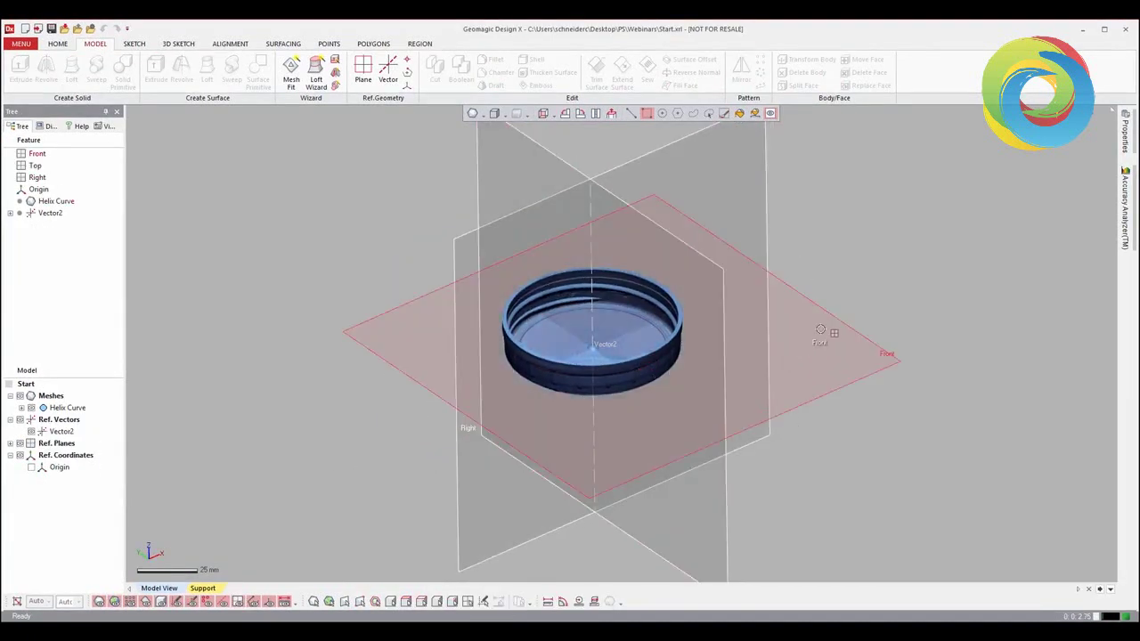
scroll(592, 355, "up", 2)
scroll(592, 354, "up", 3)
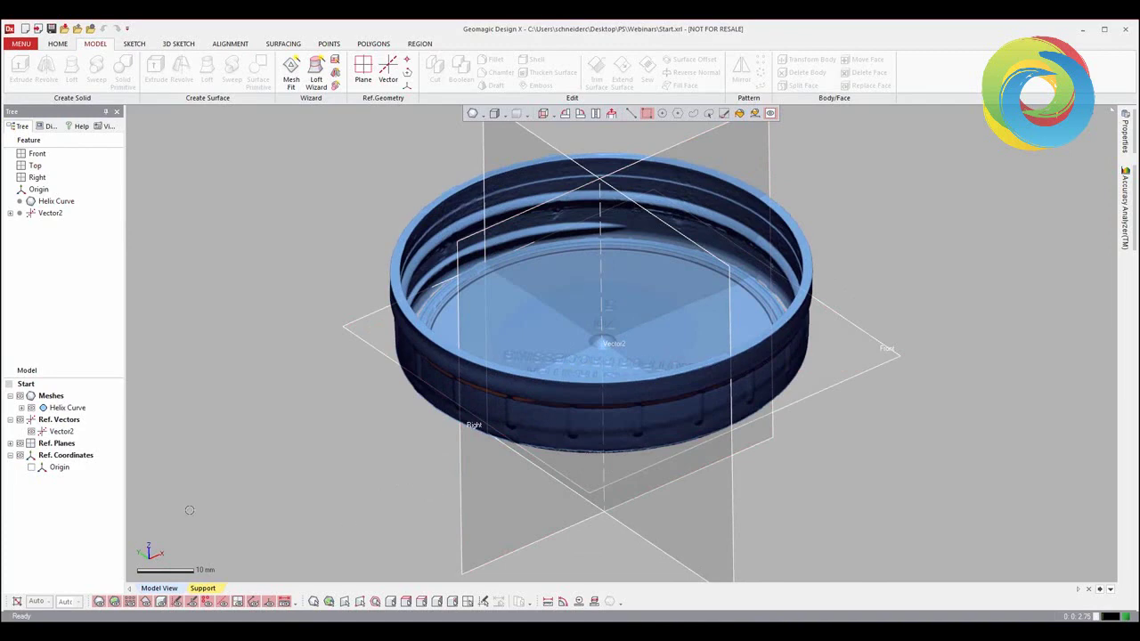
mouse_move(609, 501)
right_mouse_down()
mouse_move(596, 405)
mouse_move(611, 386)
right_mouse_up()
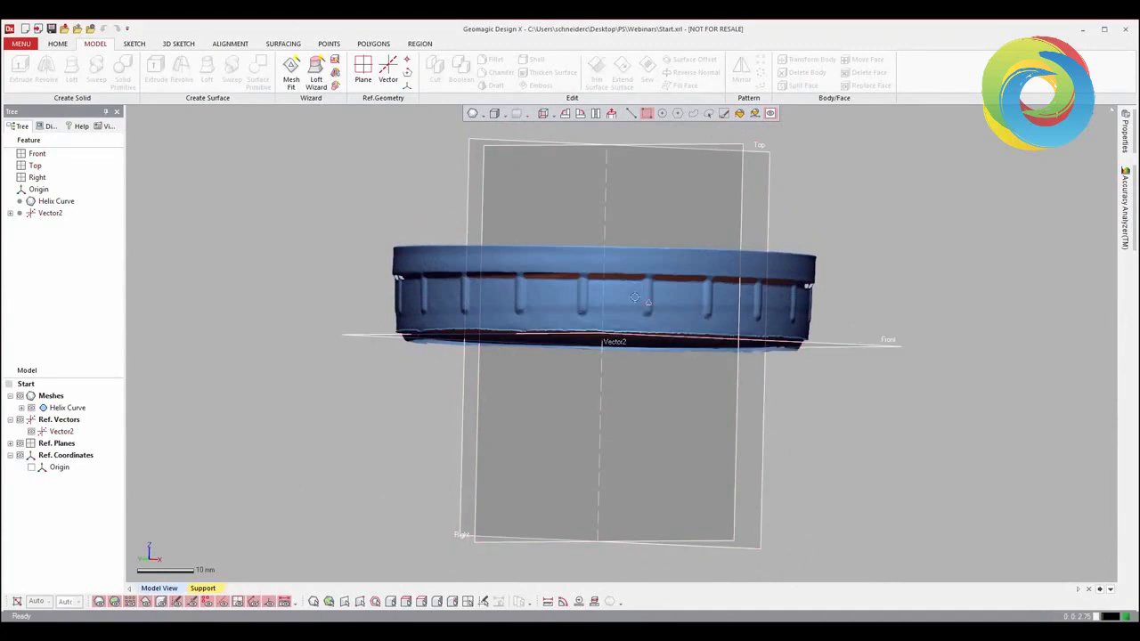
mouse_move(639, 198)
right_mouse_down()
mouse_move(588, 292)
mouse_move(808, 437)
mouse_move(782, 483)
mouse_move(715, 456)
right_mouse_up()
Zoom and orbit around the interior threads, cap floor and reference planes
scroll(606, 376, "up", 3)
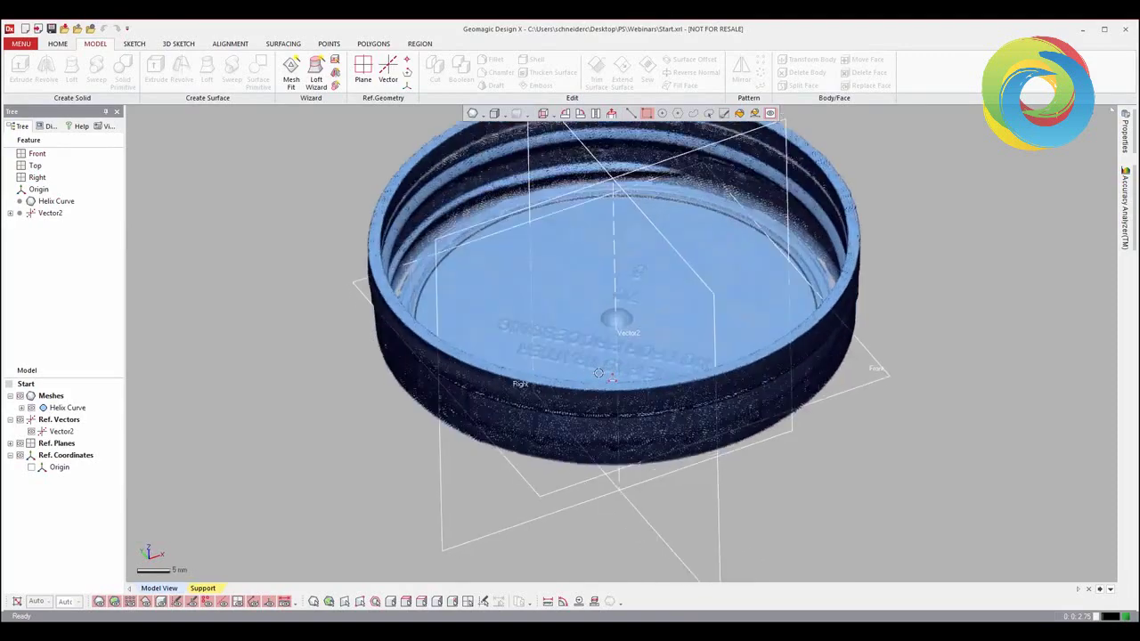
scroll(534, 359, "up", 3)
mouse_move(521, 355)
right_mouse_down()
mouse_move(434, 332)
mouse_move(407, 427)
mouse_move(366, 352)
right_mouse_up()
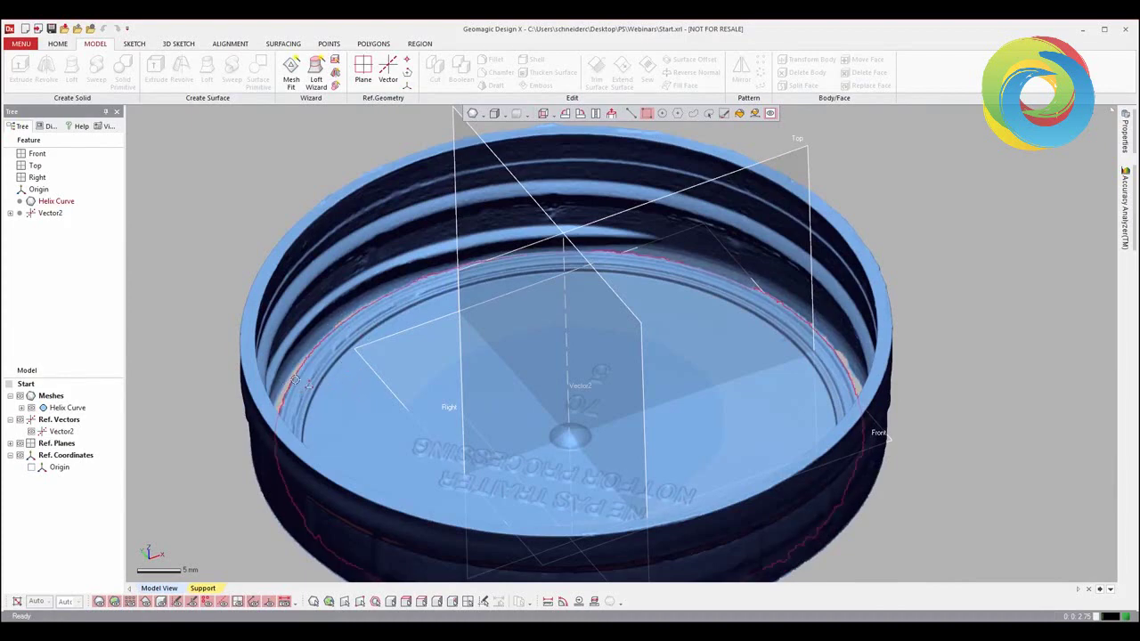
mouse_move(313, 379)
right_mouse_down()
mouse_move(490, 442)
mouse_move(485, 470)
right_mouse_up()
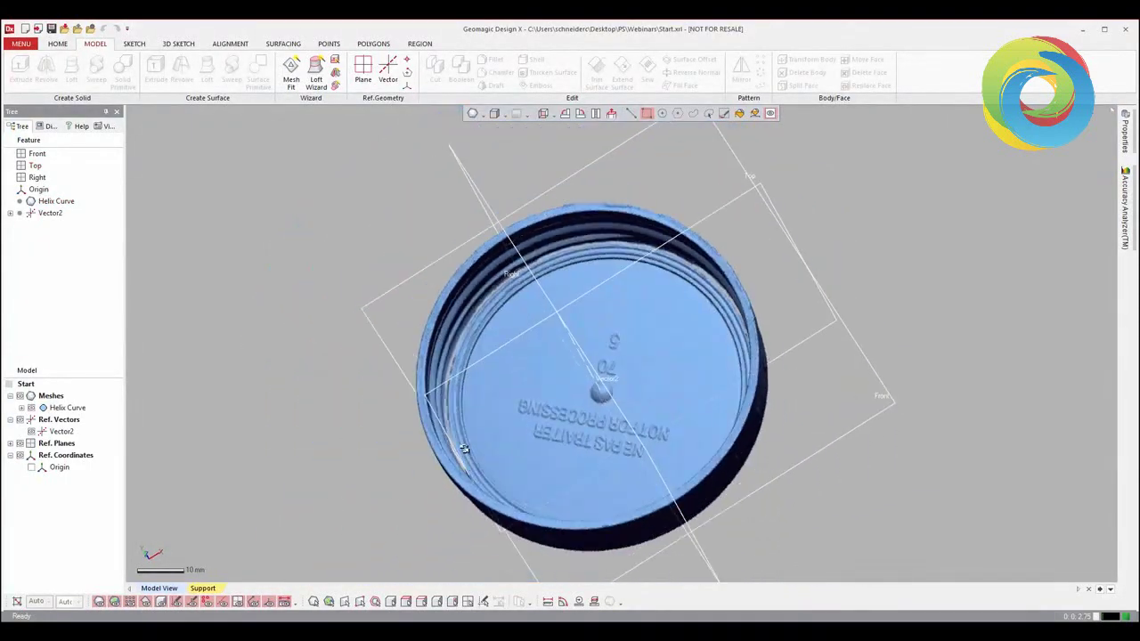
mouse_move(486, 470)
right_mouse_down()
mouse_move(865, 359)
mouse_move(858, 336)
right_mouse_up()
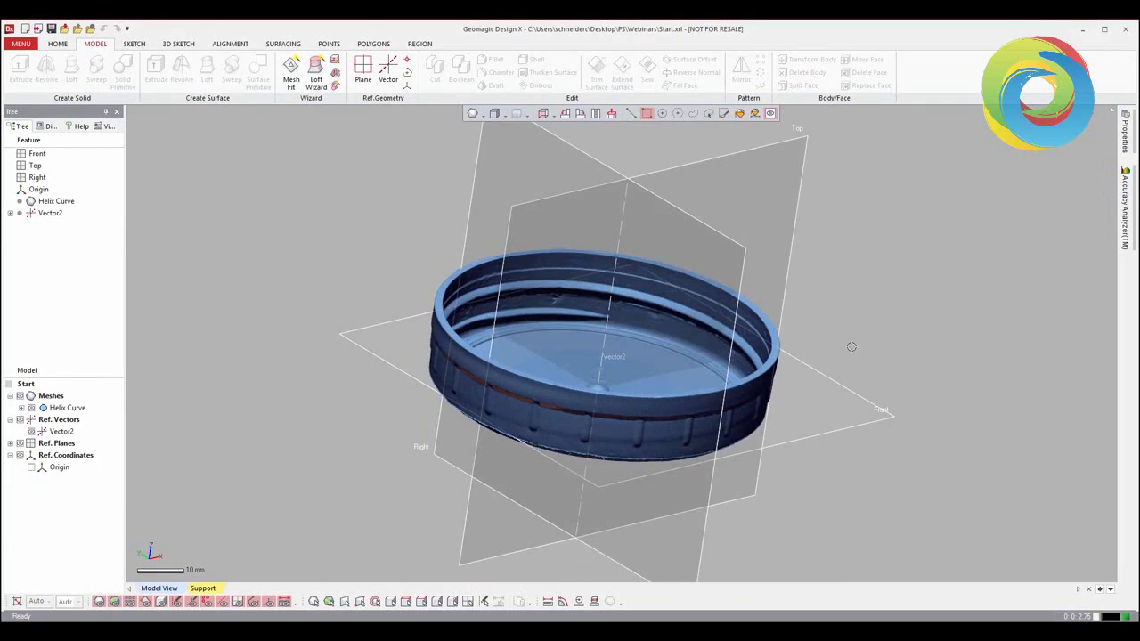
mouse_move(885, 359)
right_mouse_down()
mouse_move(853, 415)
mouse_move(865, 397)
right_mouse_up()
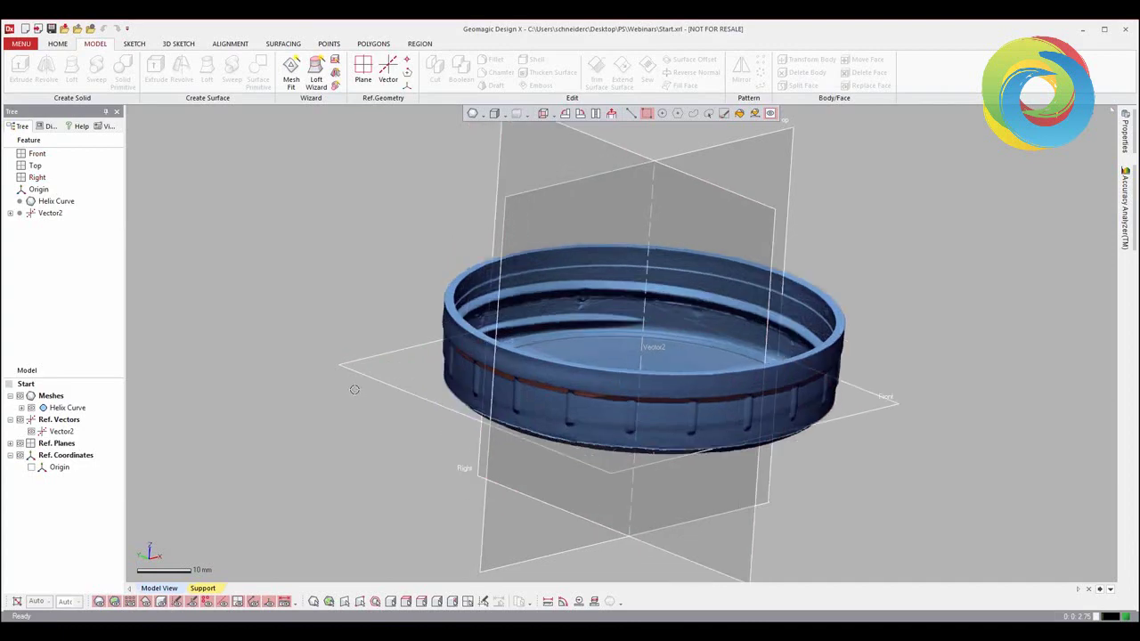
scroll(415, 374, "up", 3)
scroll(581, 341, "up", 2)
right_click_drag(581, 341, 542, 333)
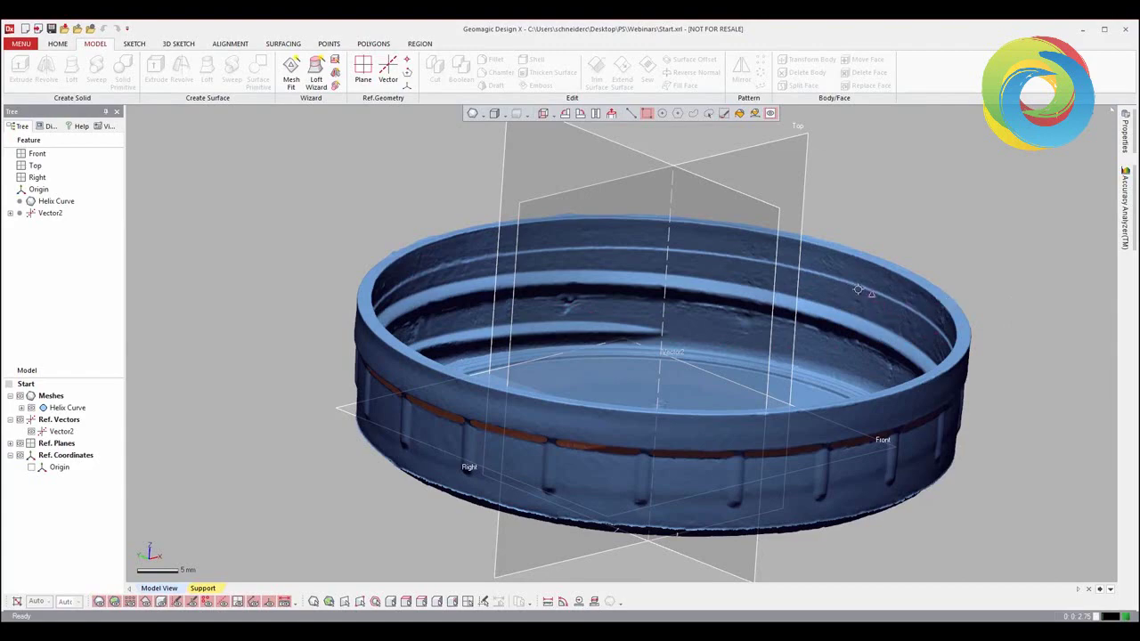
right_click_drag(993, 281, 917, 256)
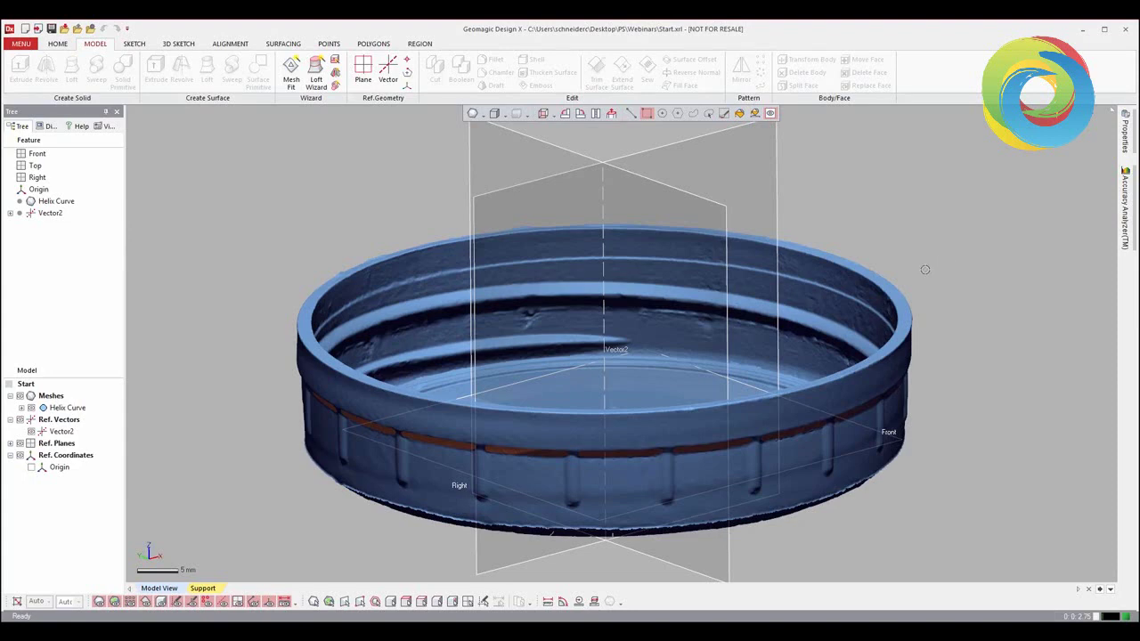
scroll(925, 269, "down", 2)
mouse_move(932, 297)
right_mouse_down()
mouse_move(863, 333)
mouse_move(865, 364)
mouse_move(790, 381)
mouse_move(425, 412)
right_mouse_up()
mouse_move(325, 427)
right_mouse_down()
mouse_move(798, 390)
mouse_move(840, 405)
right_mouse_up()
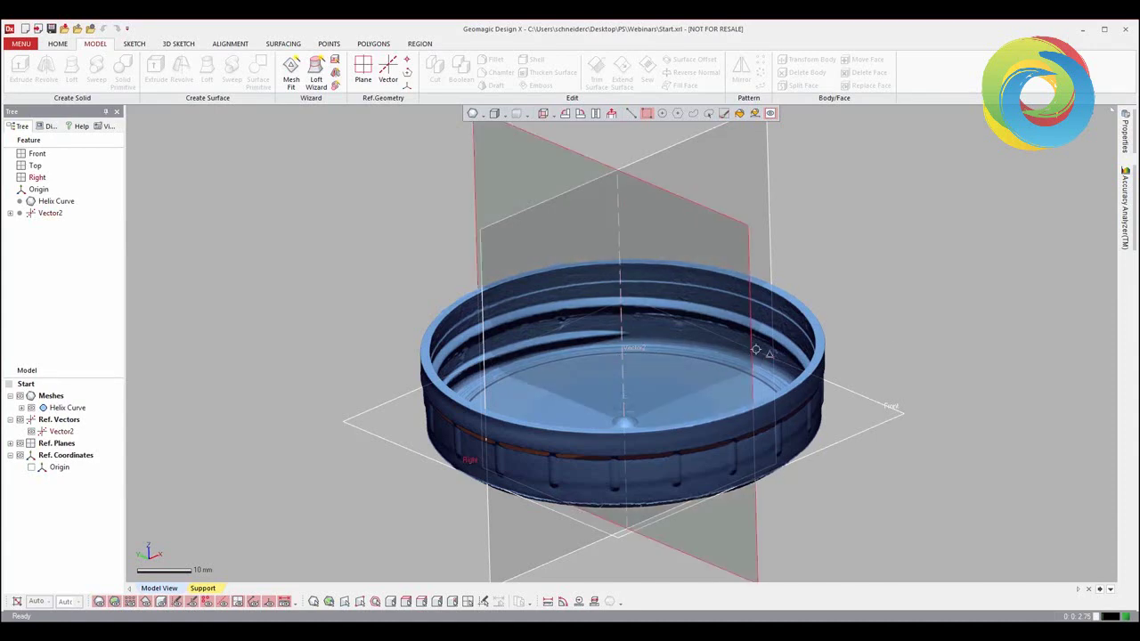
mouse_move(628, 263)
right_mouse_down()
mouse_move(626, 375)
mouse_move(595, 251)
mouse_move(605, 229)
right_mouse_up()
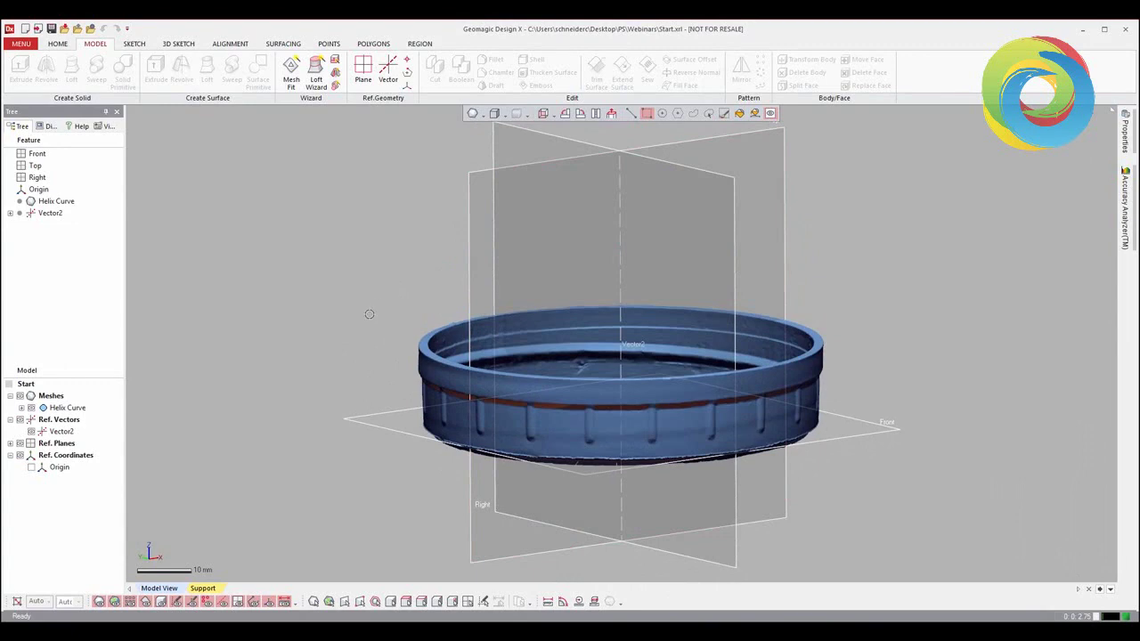
mouse_move(374, 323)
right_mouse_down()
mouse_move(249, 374)
mouse_move(263, 367)
right_mouse_up()
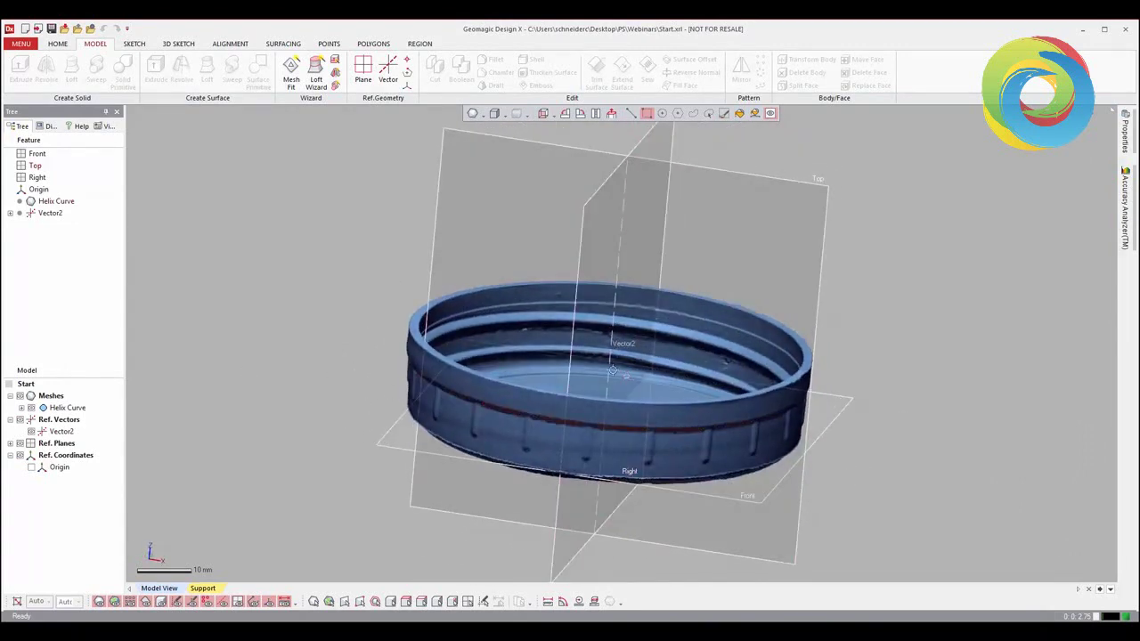
mouse_move(863, 404)
right_mouse_down()
mouse_move(716, 371)
mouse_move(512, 379)
mouse_move(457, 414)
right_mouse_up()
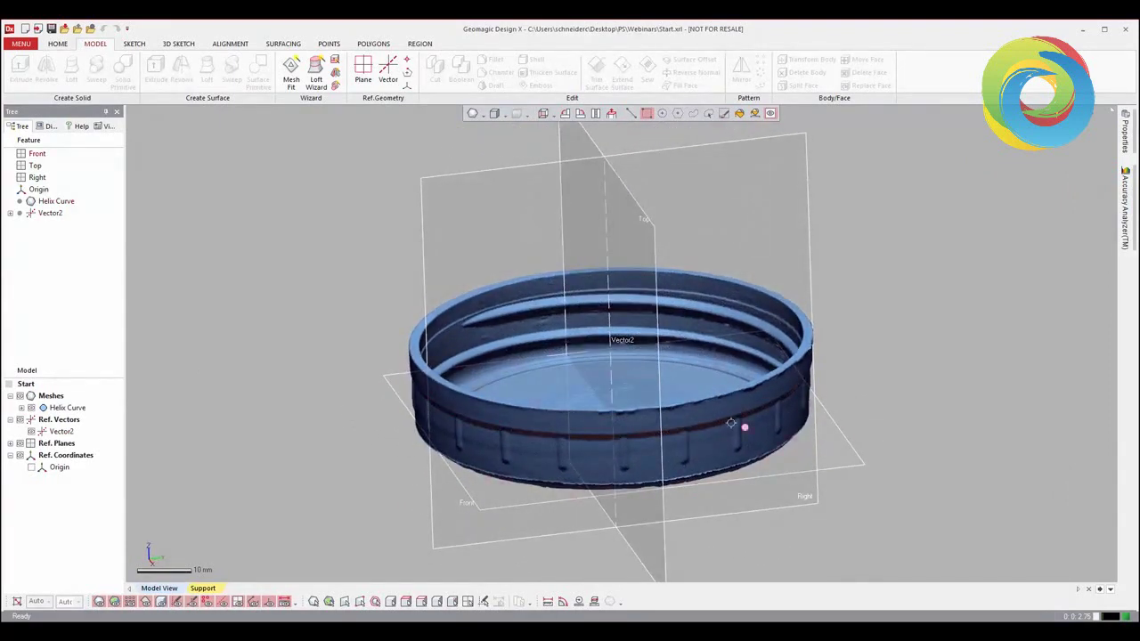
right_click_drag(879, 420, 313, 406)
mouse_move(718, 423)
right_mouse_down()
mouse_move(506, 426)
mouse_move(693, 339)
right_mouse_up()
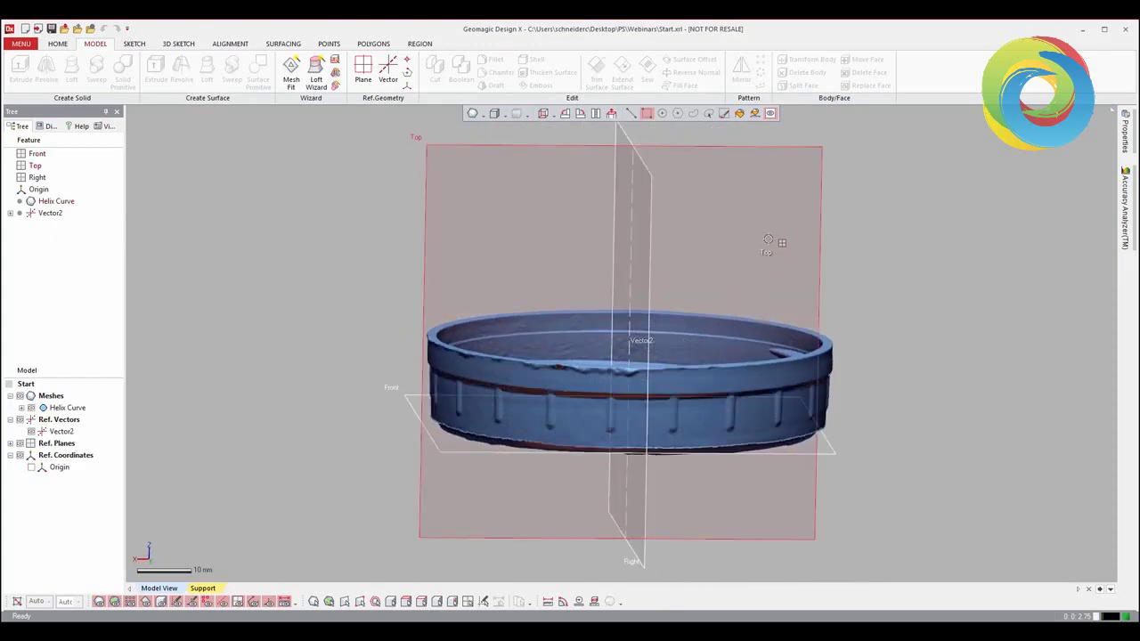
Create Sketch1 (Mesh) on the Top plane using Planar Method with Section Polyline
left_click(769, 234)
right_click(769, 234)
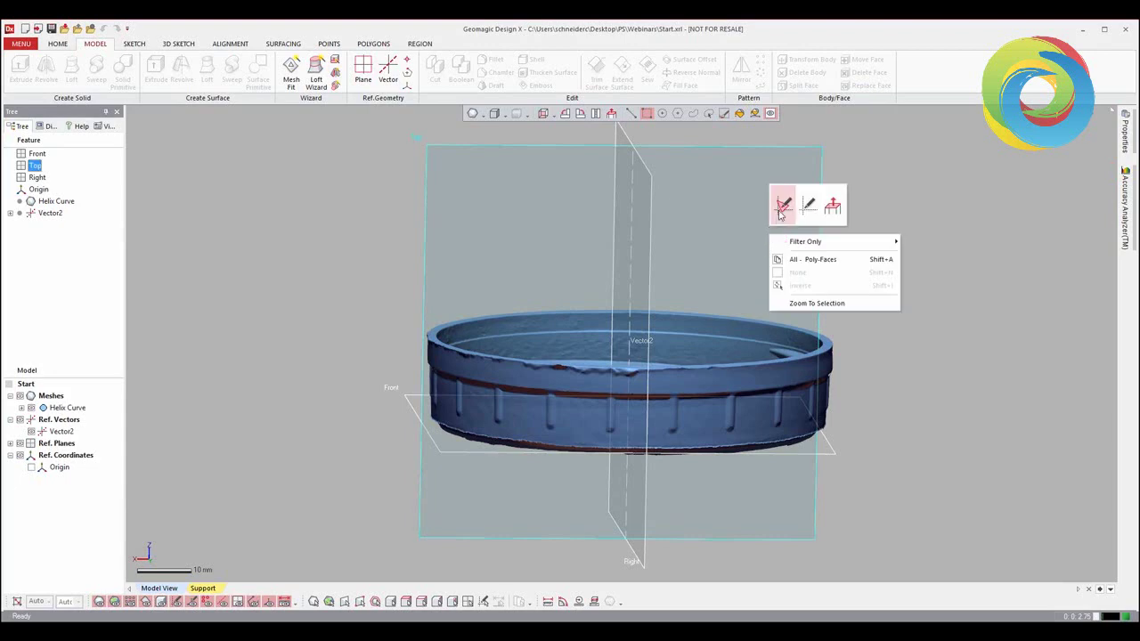
left_click(781, 210)
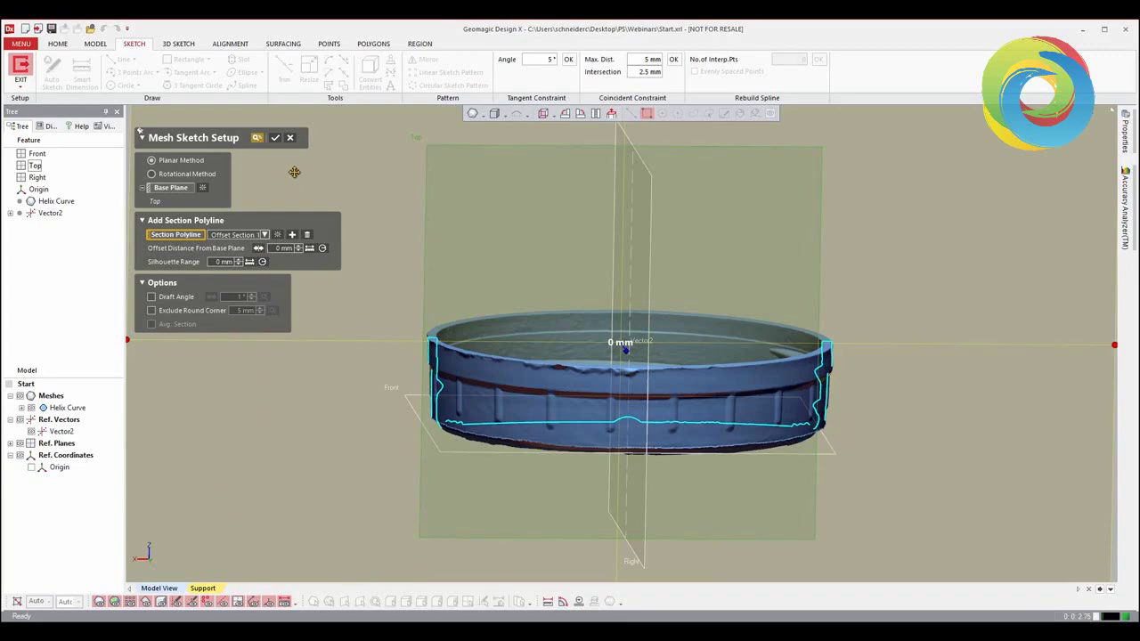
left_click(276, 139)
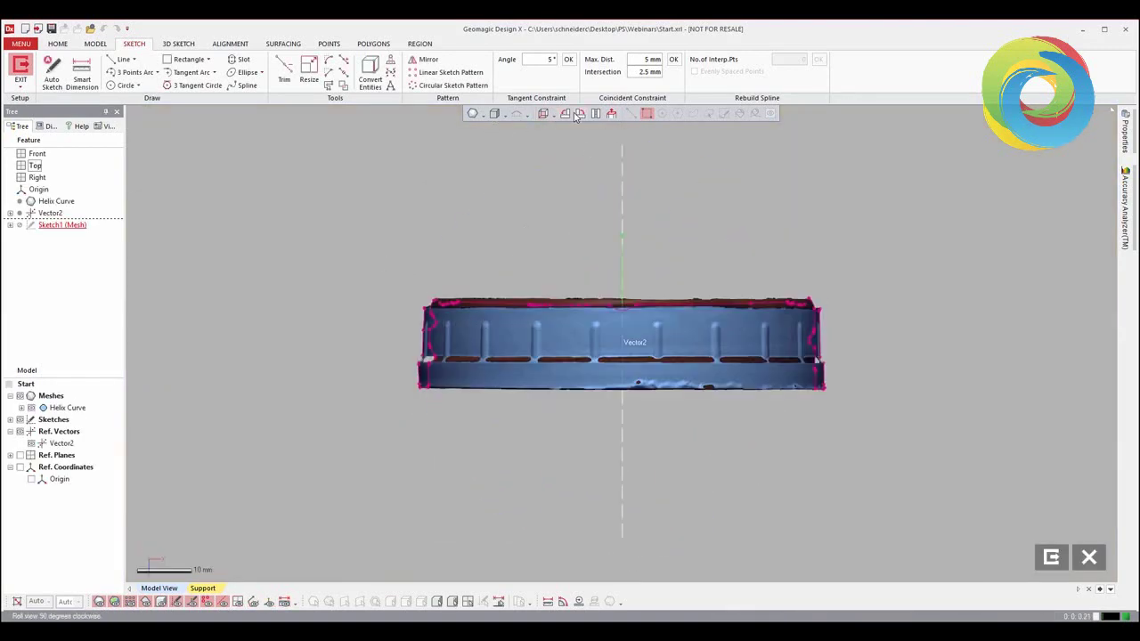
Roll the sketch view a quarter turn and hide the mesh, leaving only section lines
left_click(581, 114)
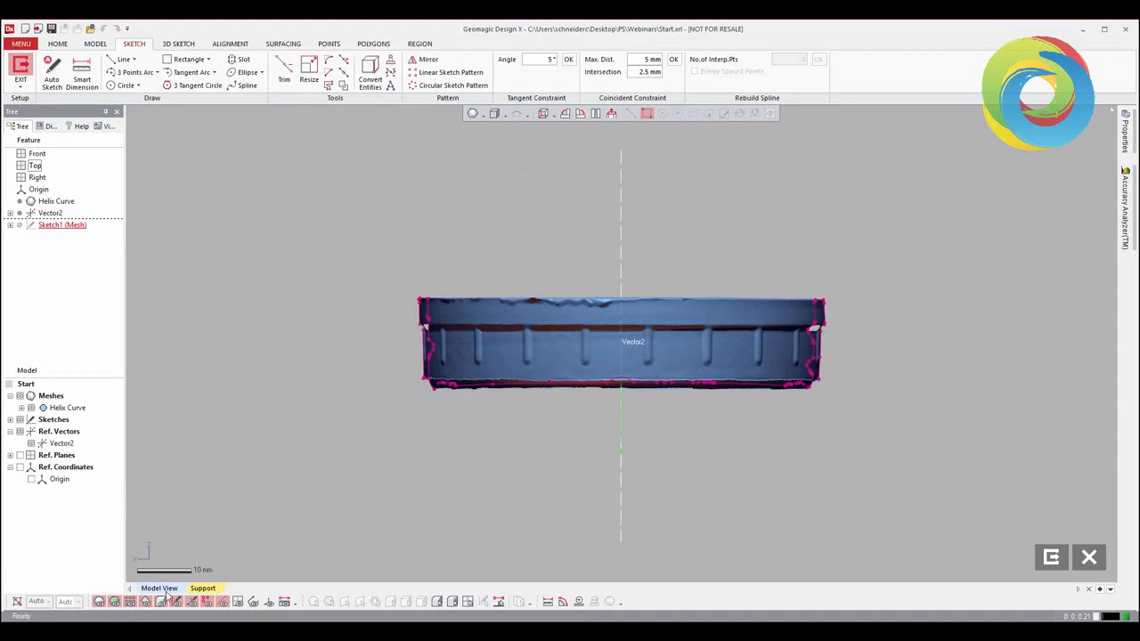
left_click(114, 602)
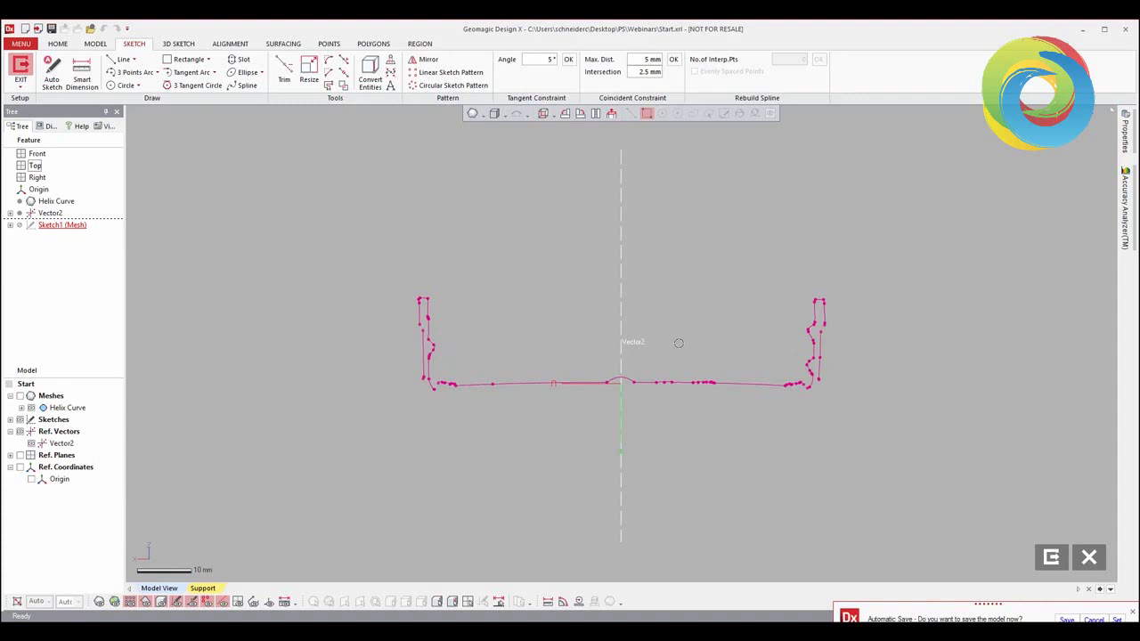
scroll(819, 336, "up", 2)
scroll(818, 339, "up", 3)
scroll(816, 343, "up", 3)
scroll(815, 345, "up", 3)
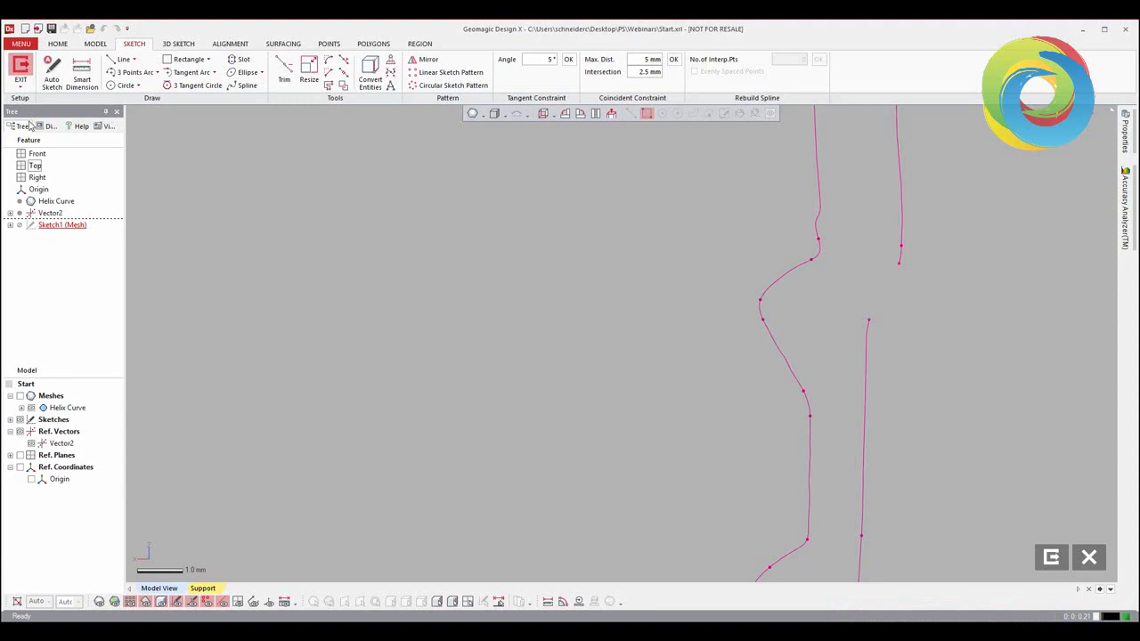
Fit straight lines over the thread tooth's wavy flanks with Line > Fit Polyline
left_click(123, 59)
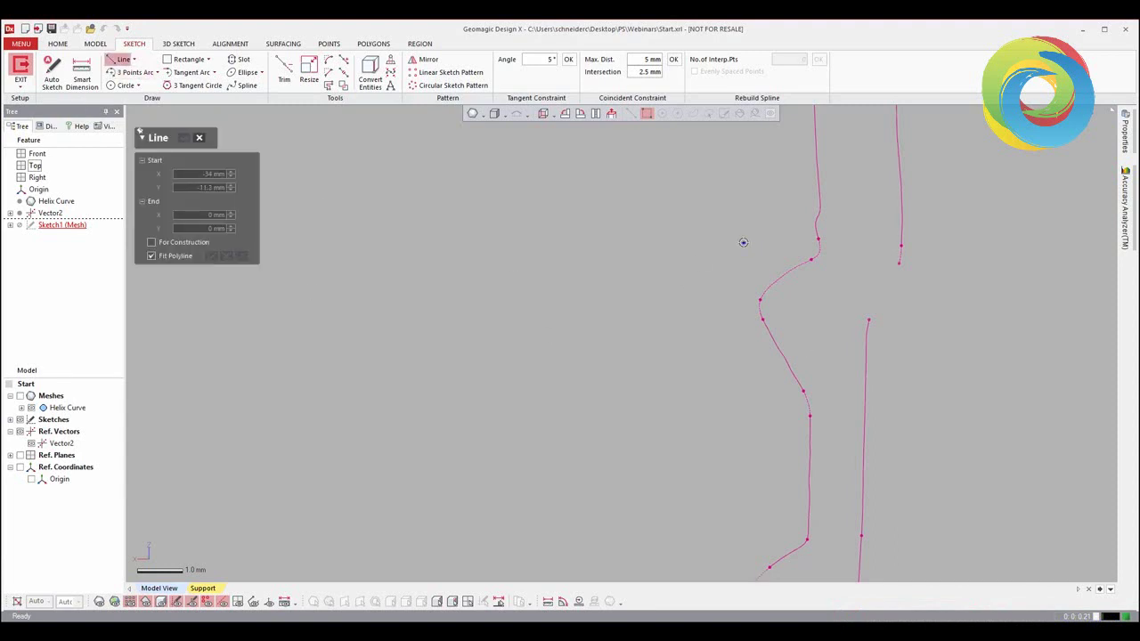
mouse_move(745, 244)
left_mouse_down()
mouse_move(811, 308)
mouse_move(805, 413)
left_mouse_up()
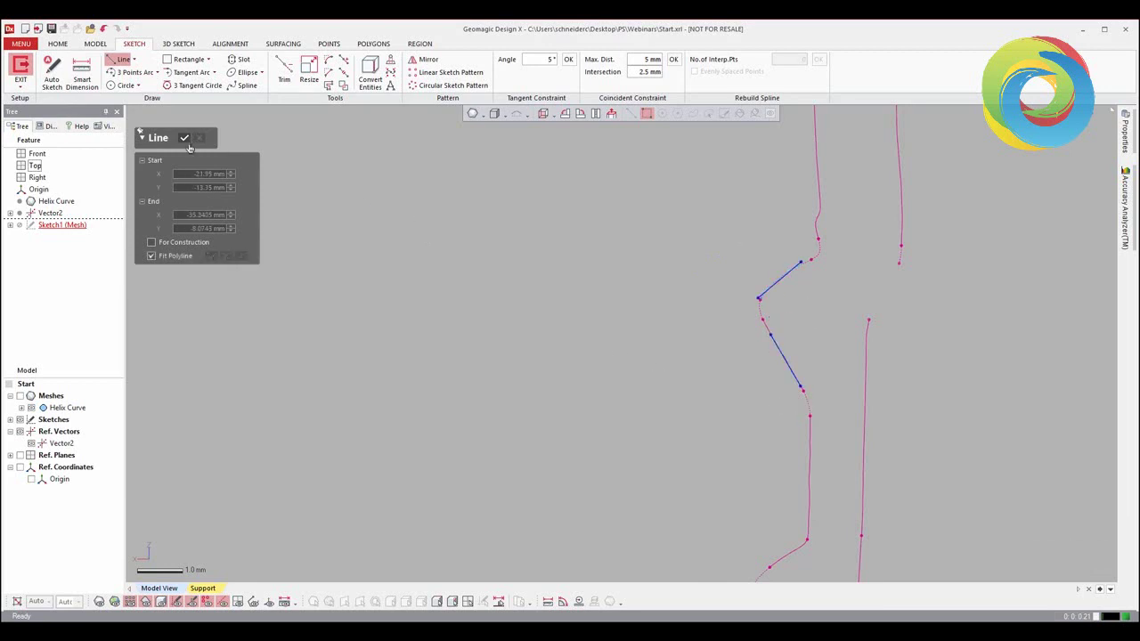
left_click(183, 139)
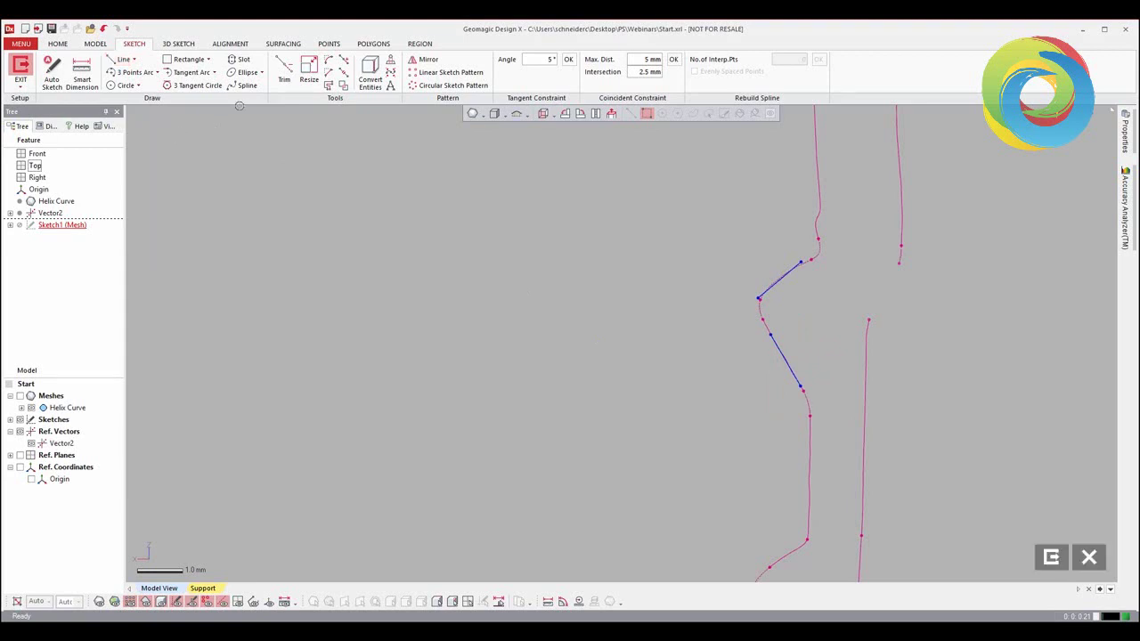
left_click(283, 78)
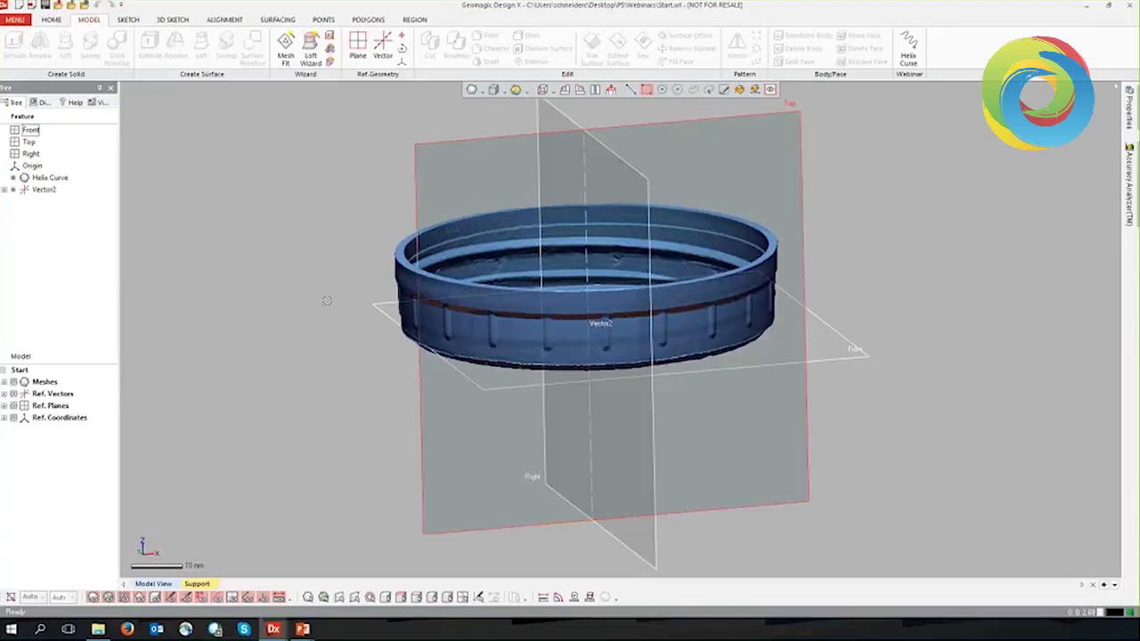
mouse_move(415, 294)
right_mouse_down()
mouse_move(732, 255)
mouse_move(952, 348)
right_mouse_up()
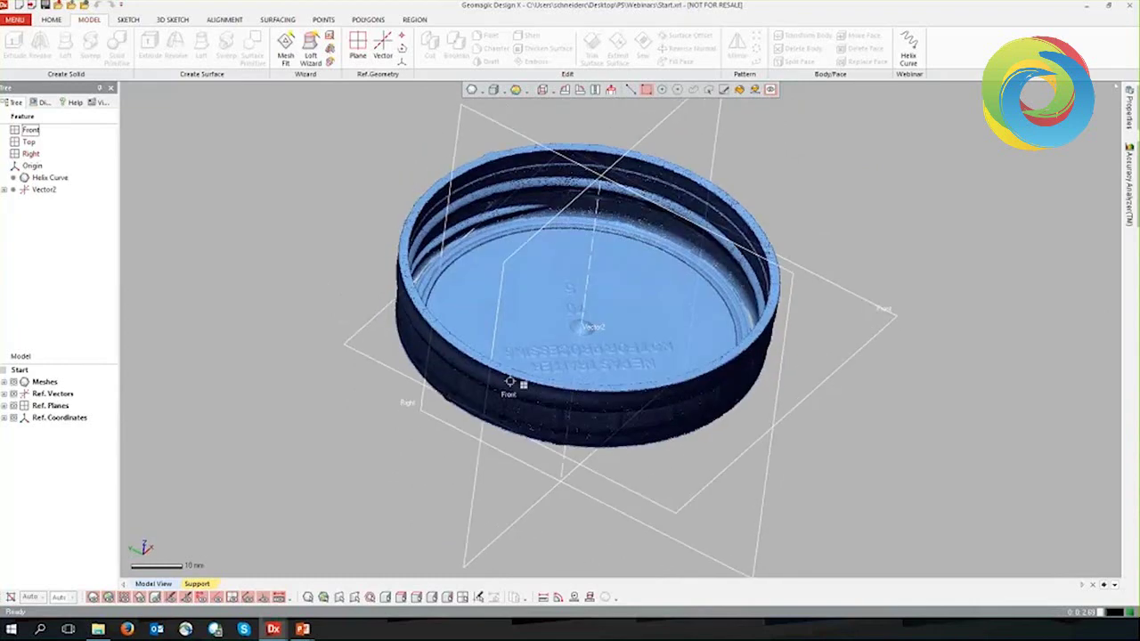
right_click_drag(828, 355, 859, 361)
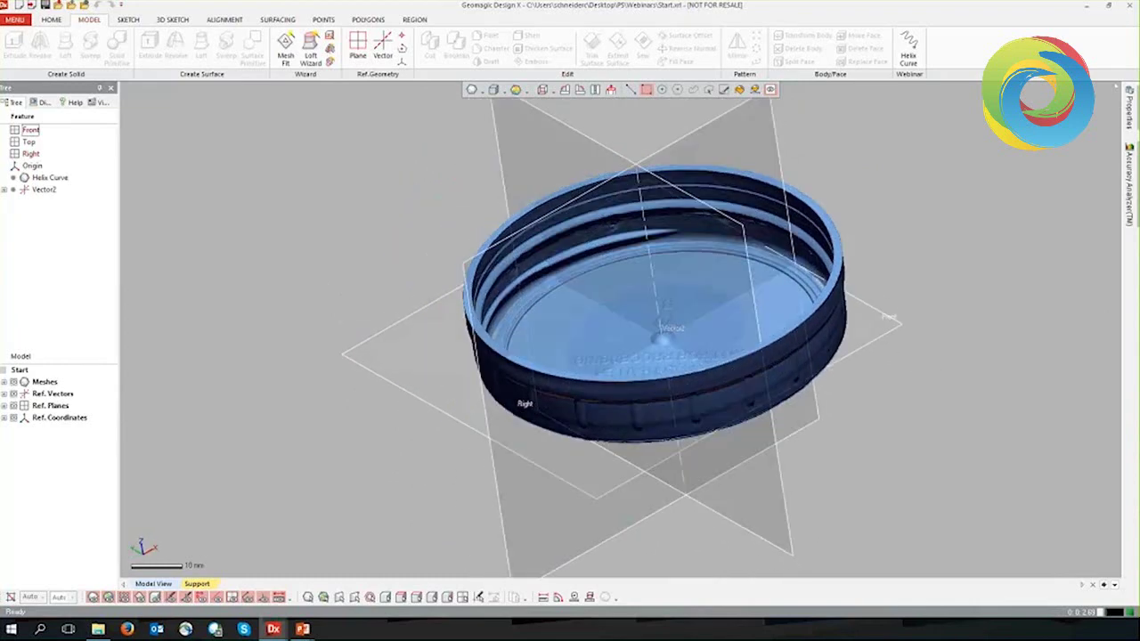
left_click(5, 406)
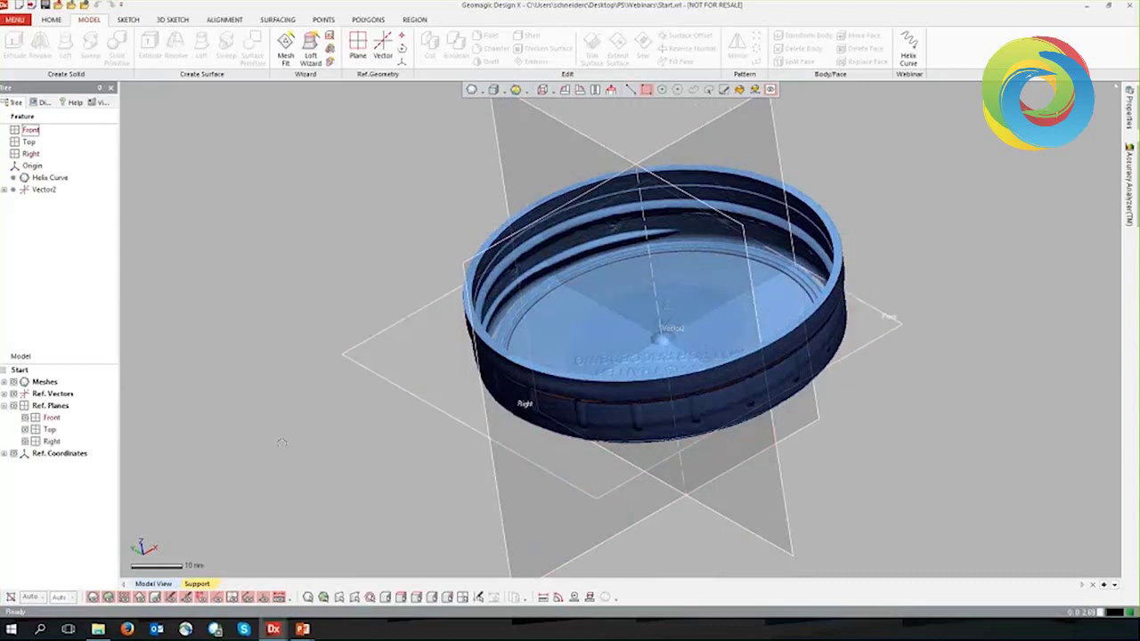
right_click_drag(354, 460, 391, 414)
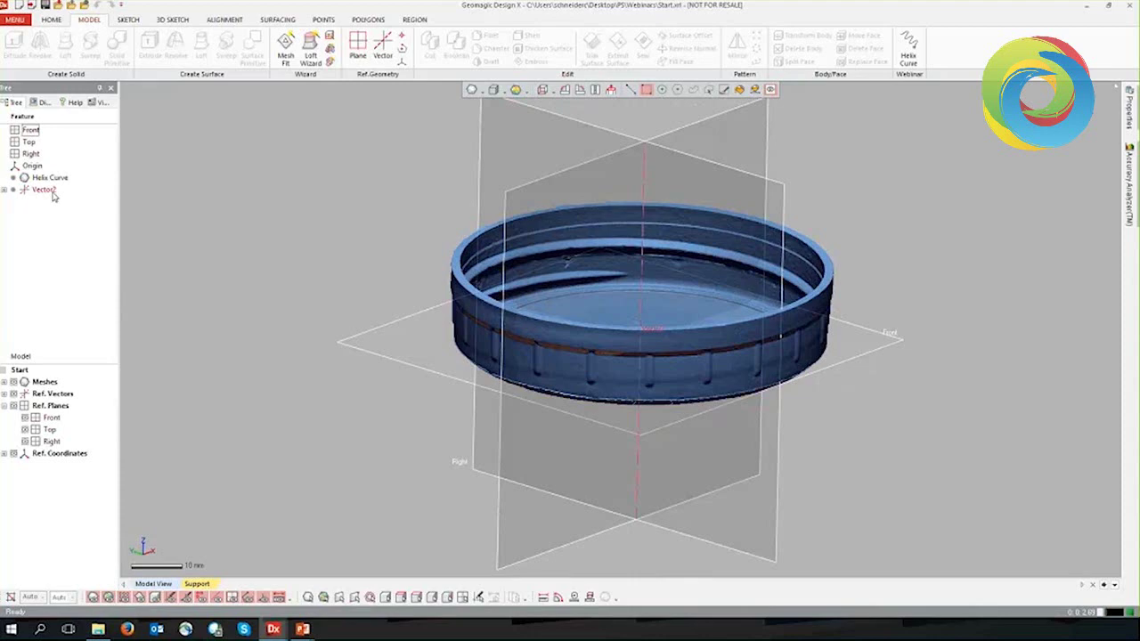
left_click(13, 405)
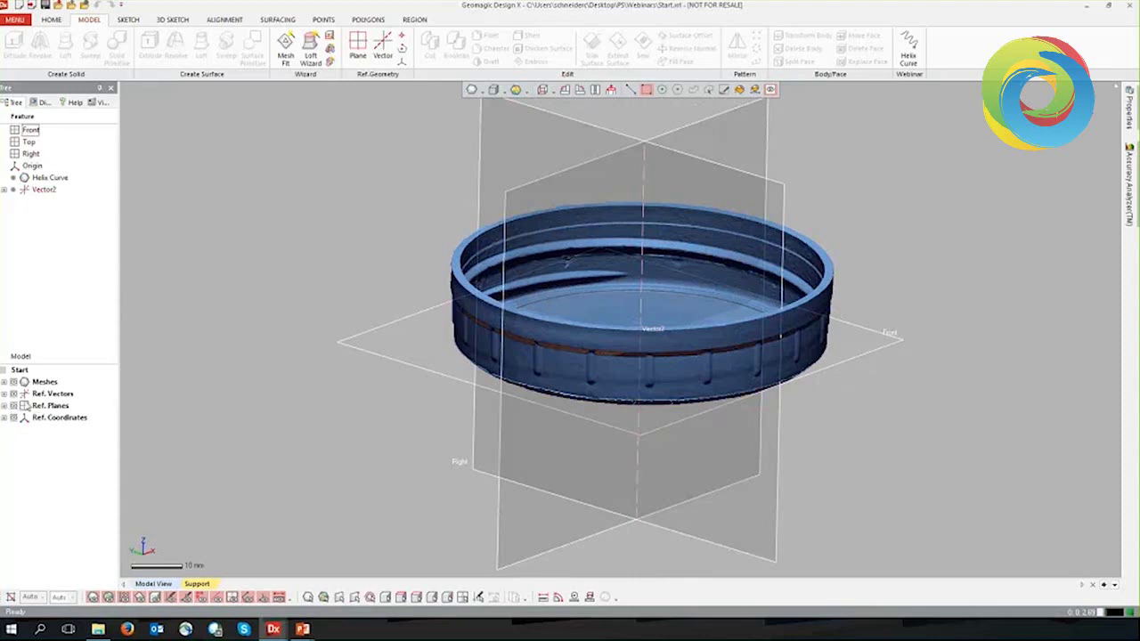
right_click_drag(651, 209, 586, 110)
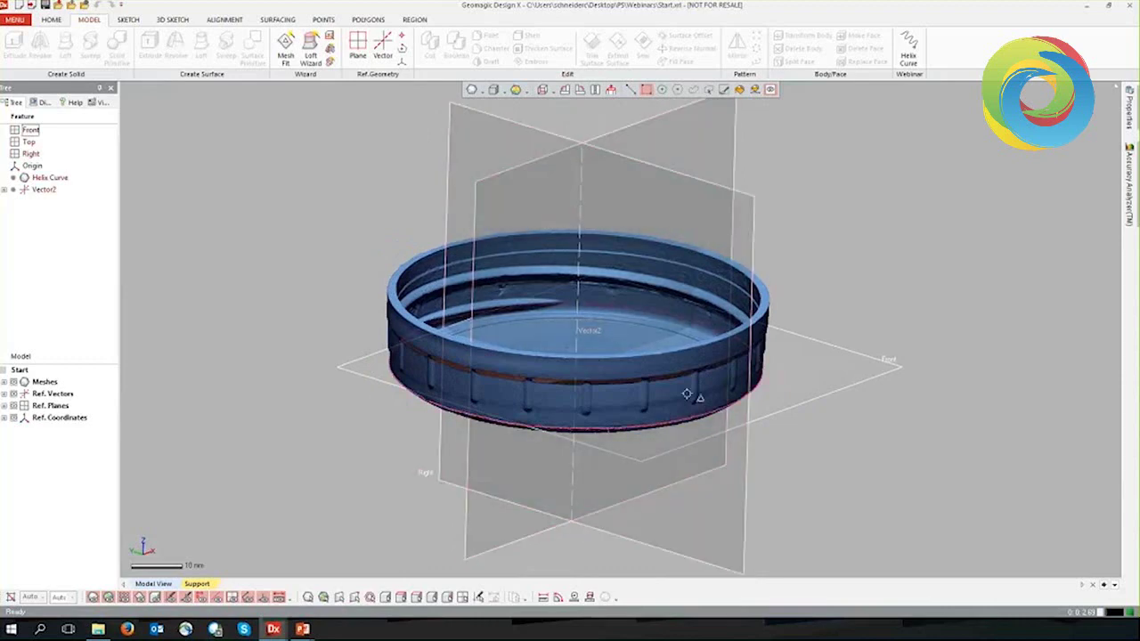
right_click_drag(832, 341, 865, 276)
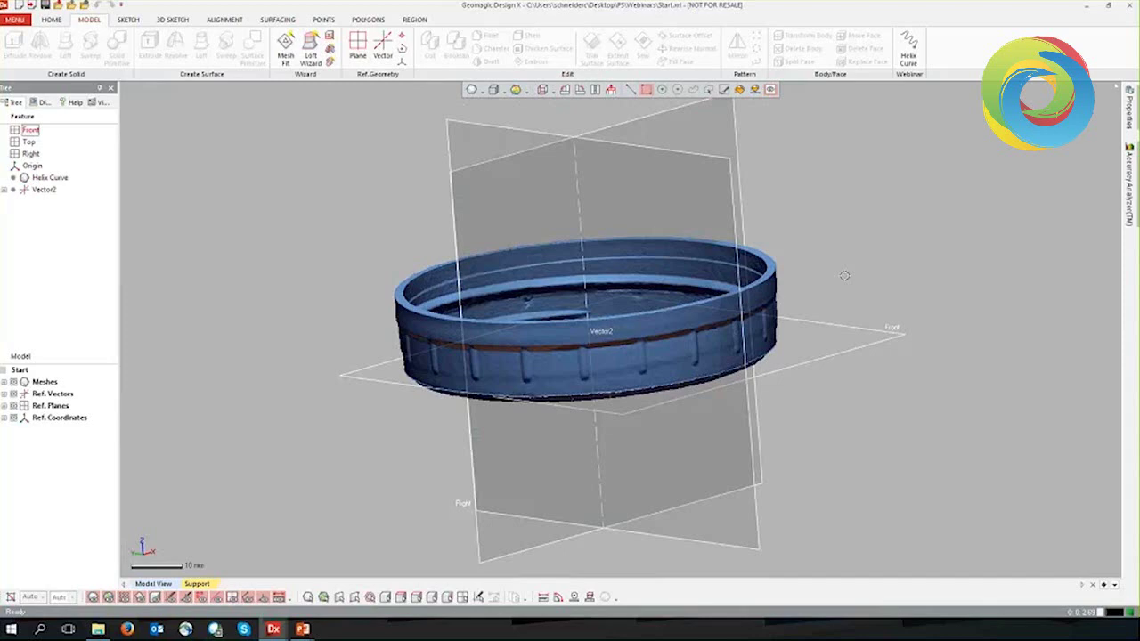
right_click_drag(845, 277, 838, 276)
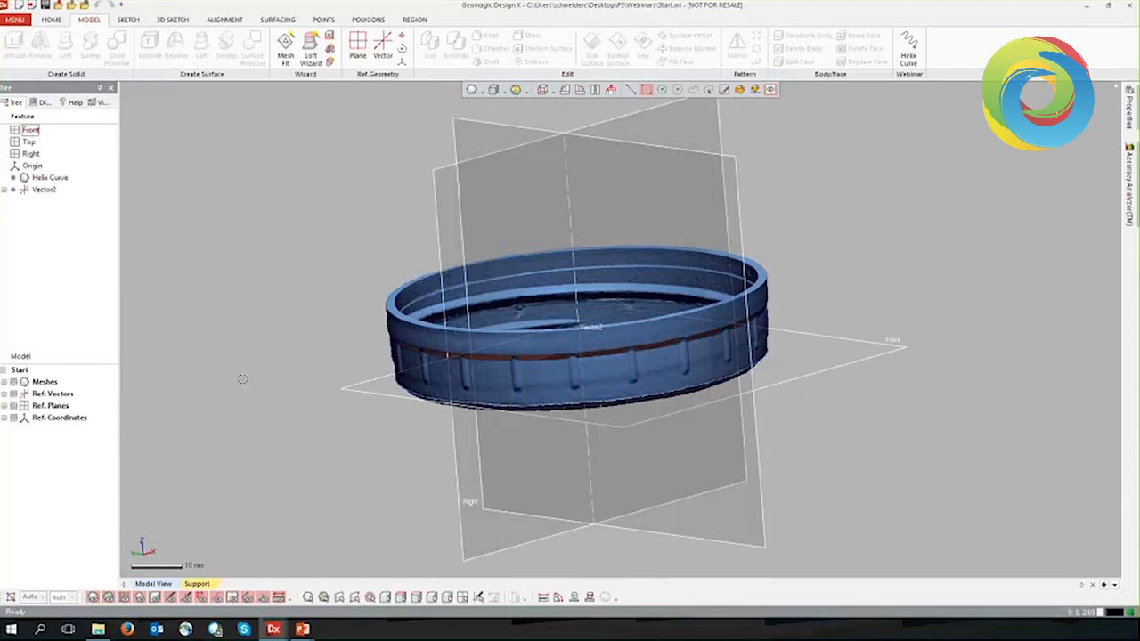
right_click_drag(861, 247, 868, 261)
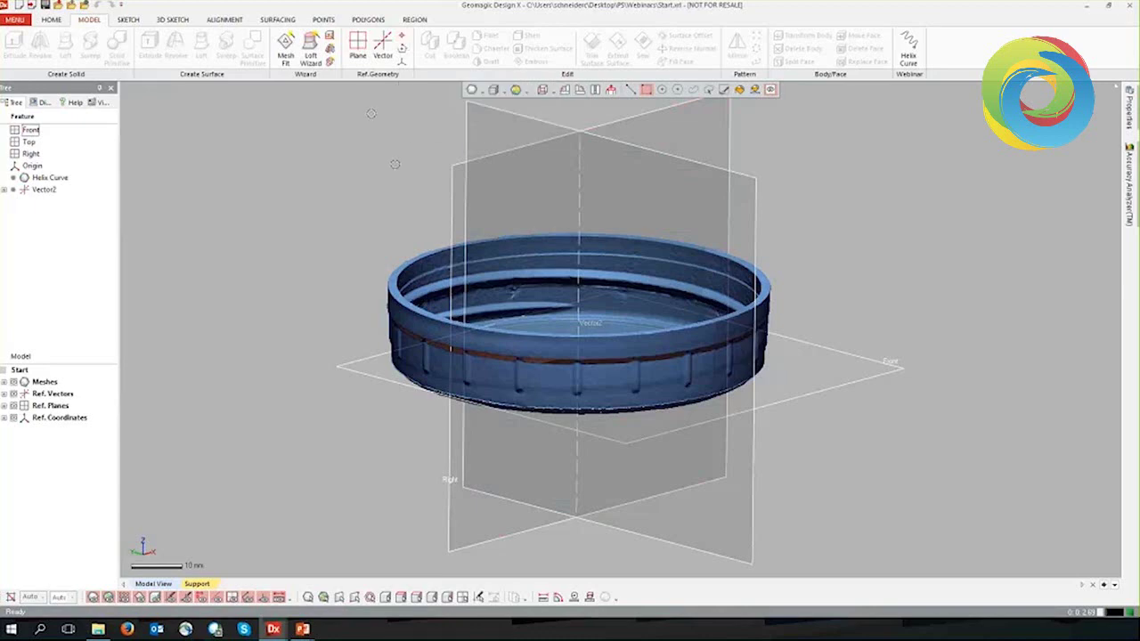
middle_click_drag(395, 165, 400, 219)
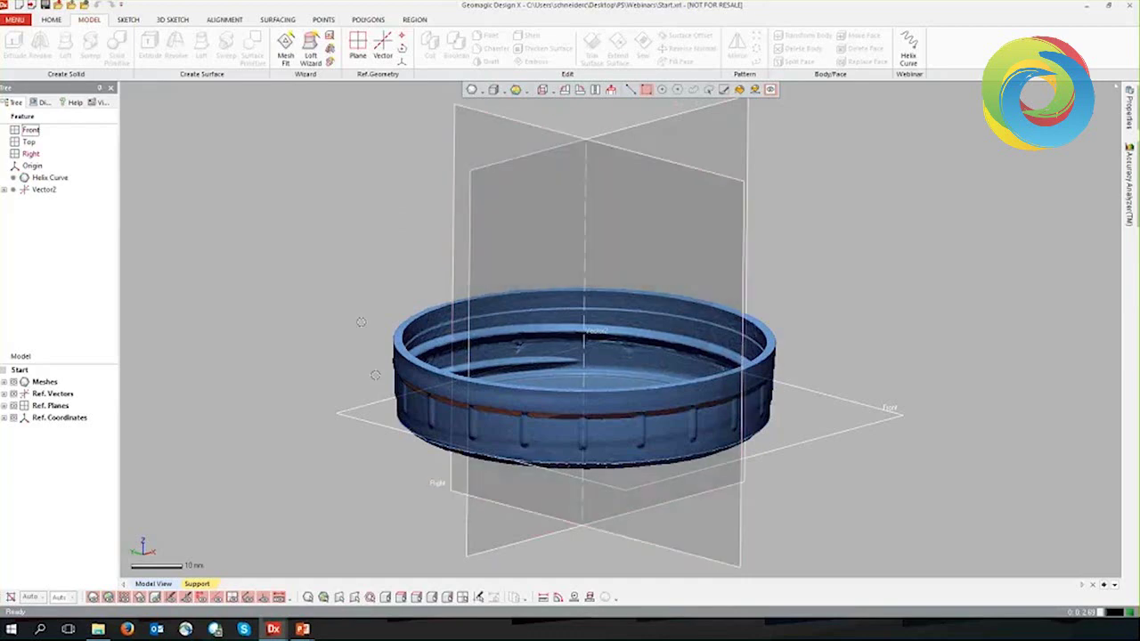
Create a mesh sketch on the Top plane with the Planar Method defaults
right_click(670, 137)
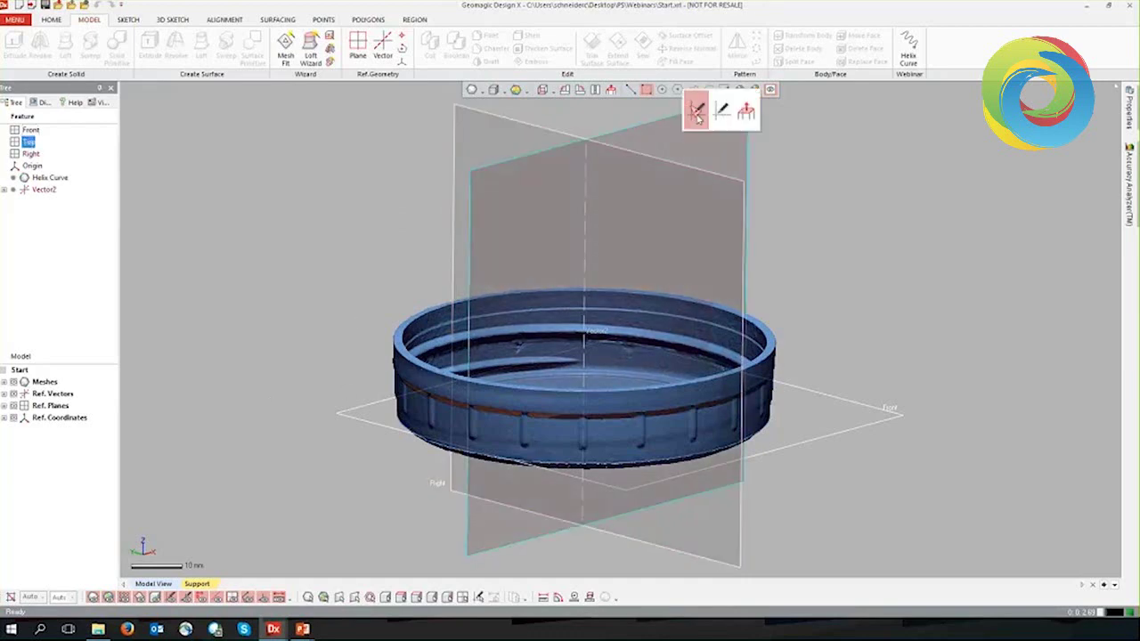
left_click(697, 114)
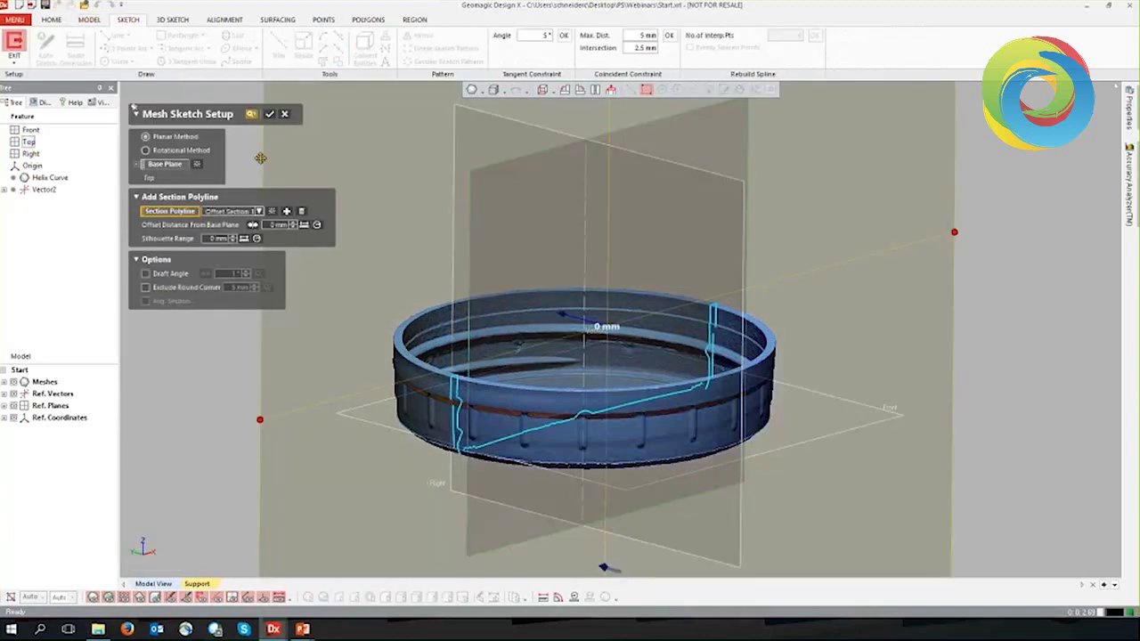
left_click(271, 114)
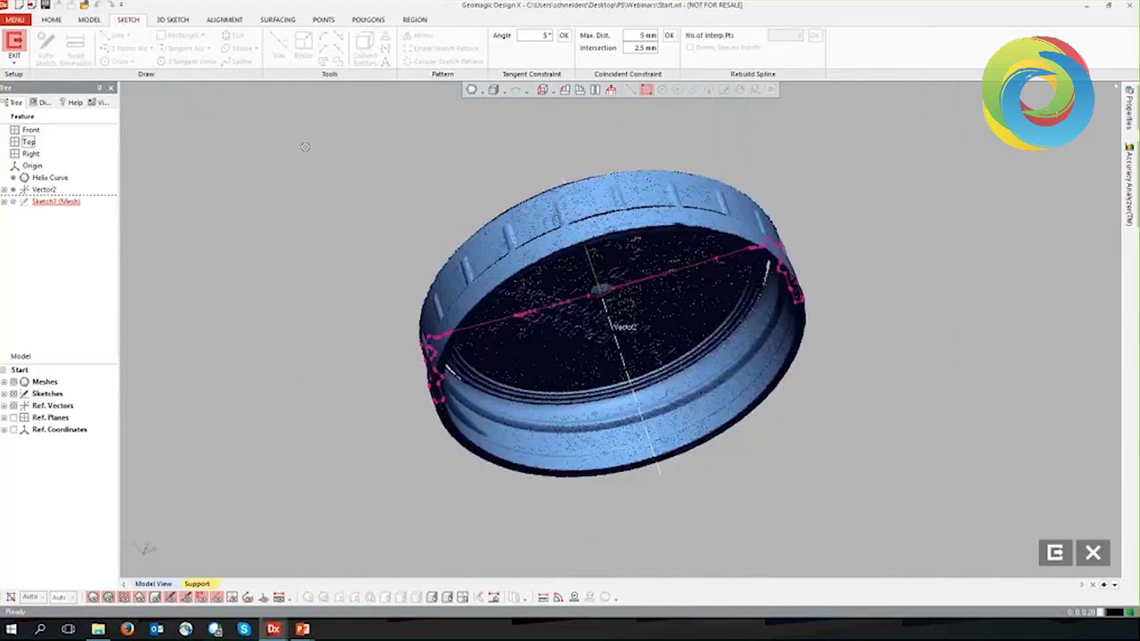
left_click(579, 90)
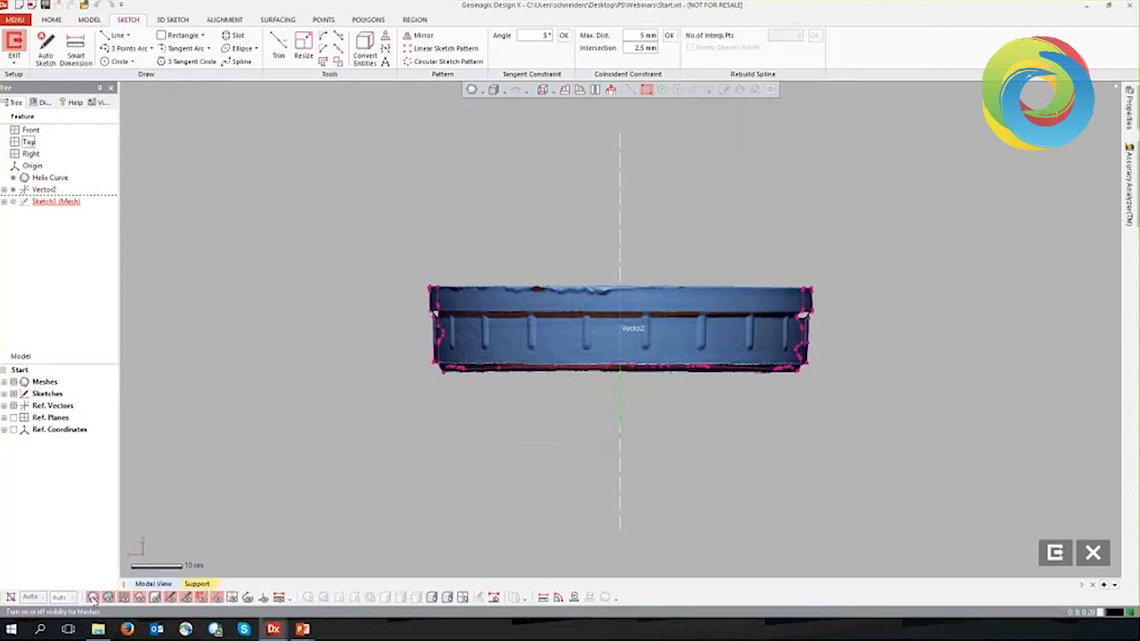
left_click(93, 599)
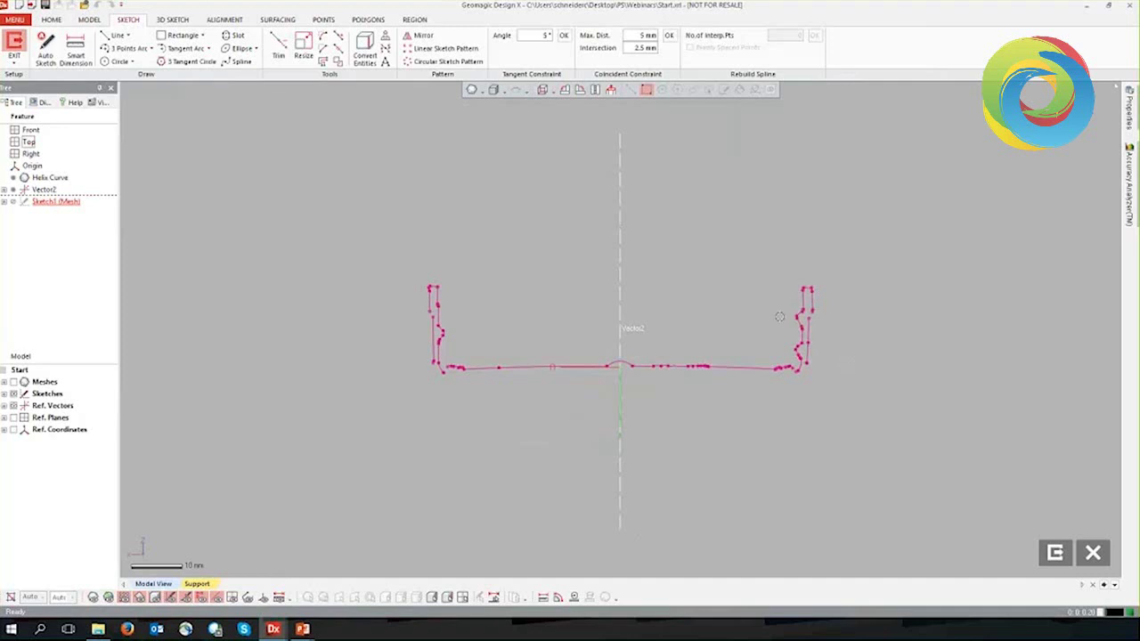
Show the mesh again and settle on an edge-on side view rolled 90 degrees
key("ctrl+1")
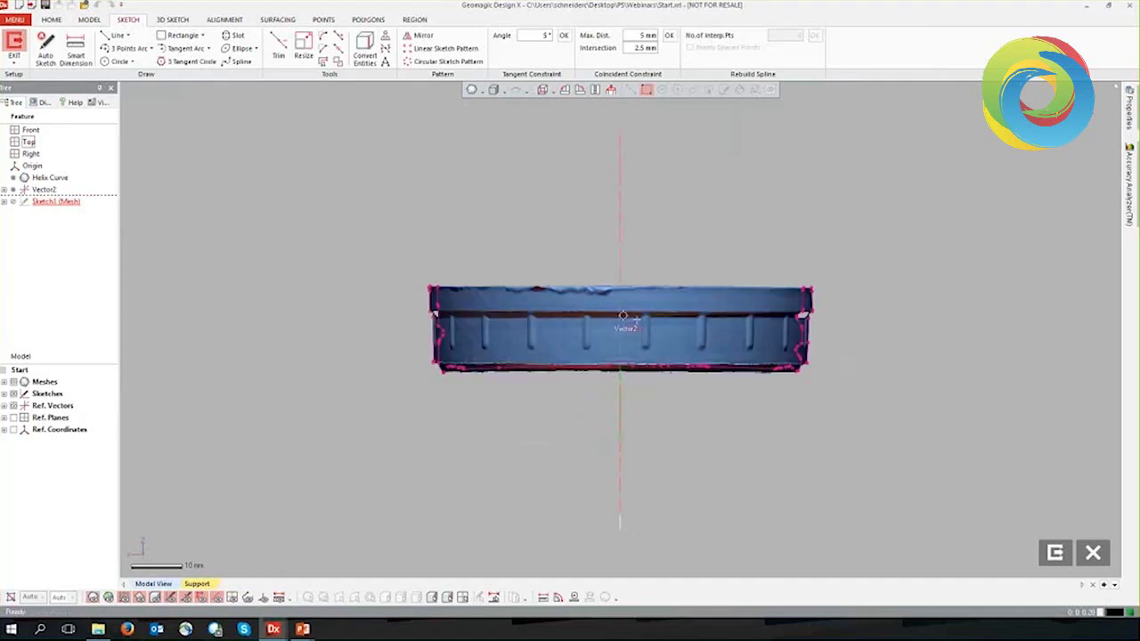
right_click_drag(623, 317, 774, 269)
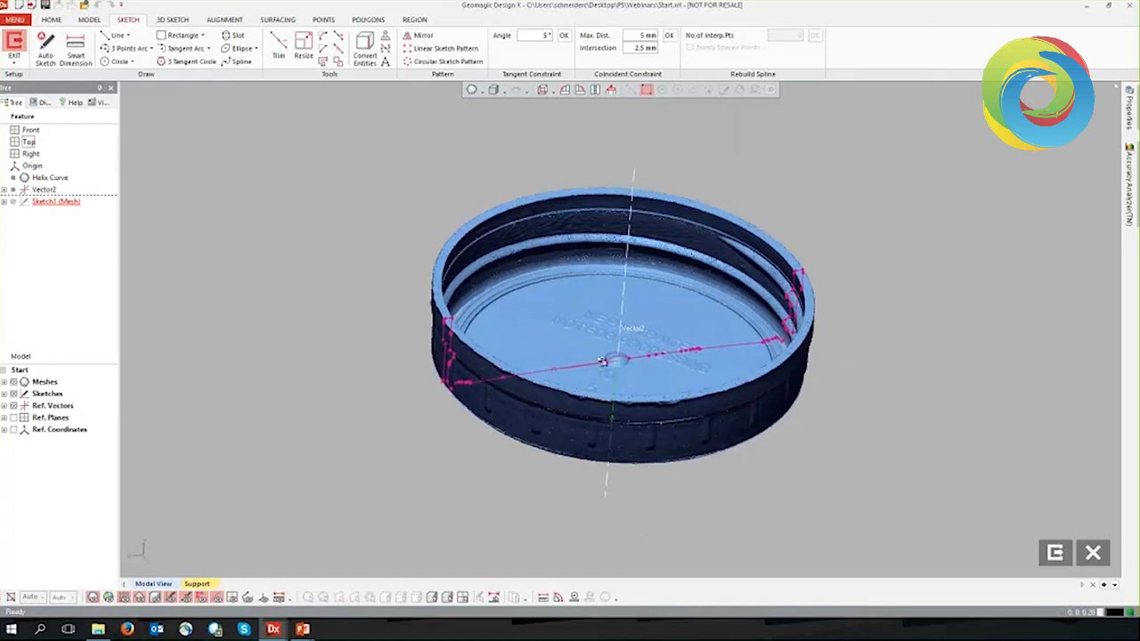
right_click_drag(602, 360, 624, 294)
left_click(612, 91)
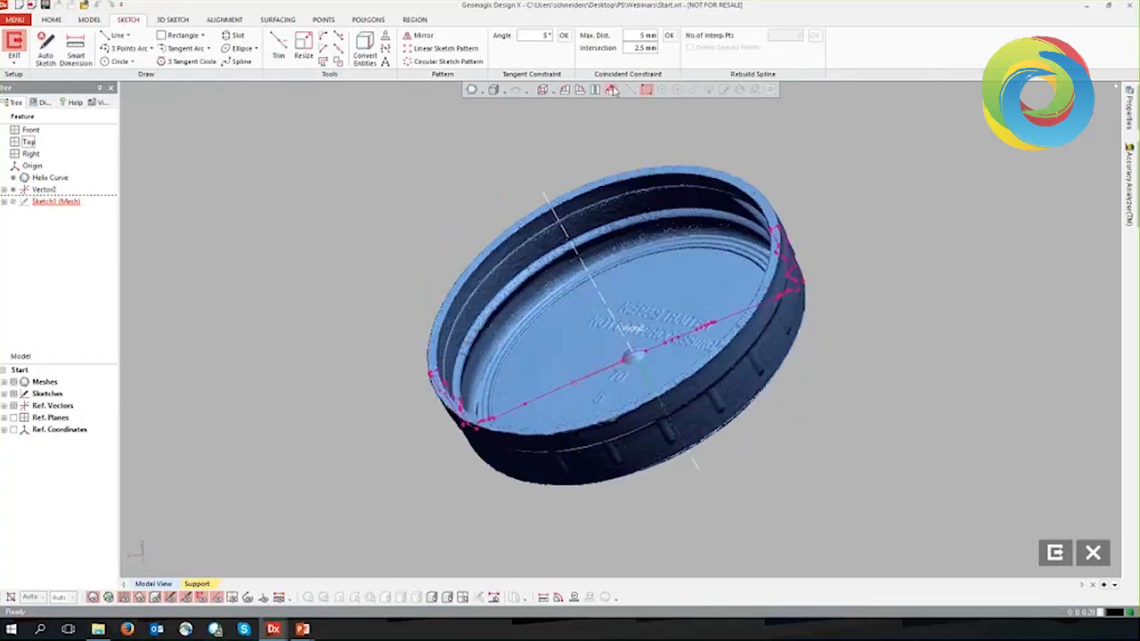
left_click(581, 91)
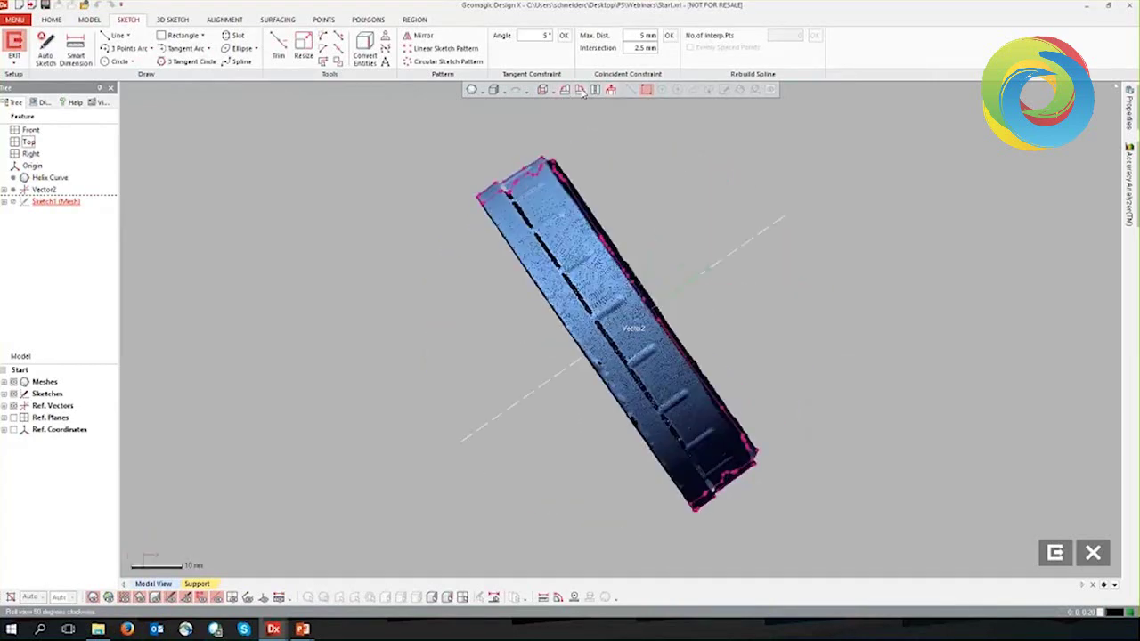
scroll(847, 316, "up", 5)
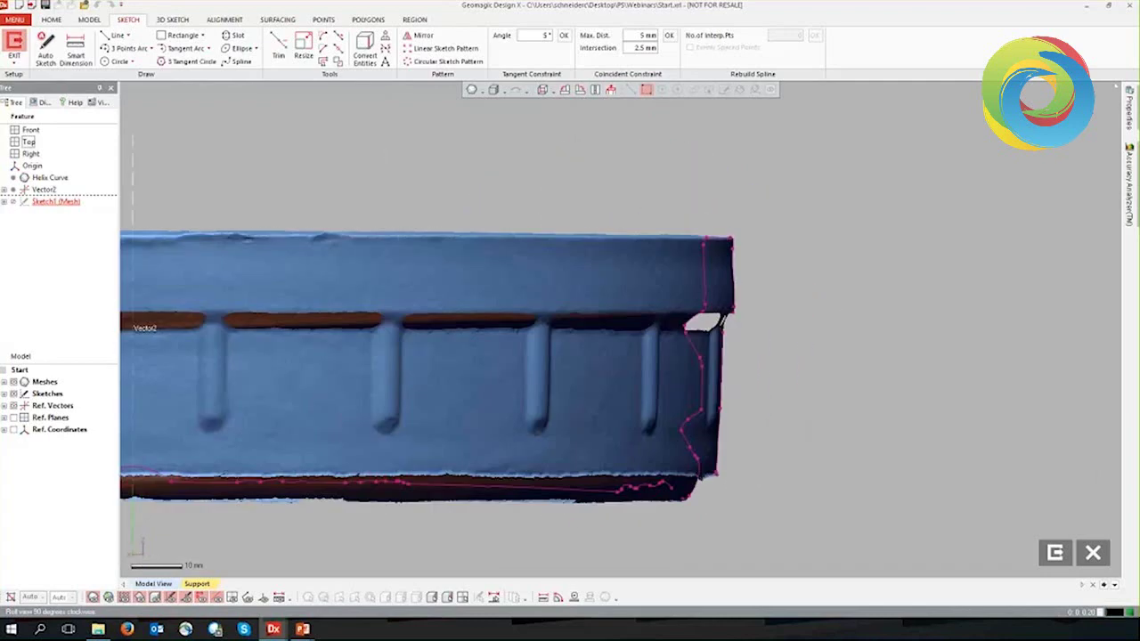
Hide the mesh and fit straight lines over the tooth's upper and lower flanks
left_click(94, 597)
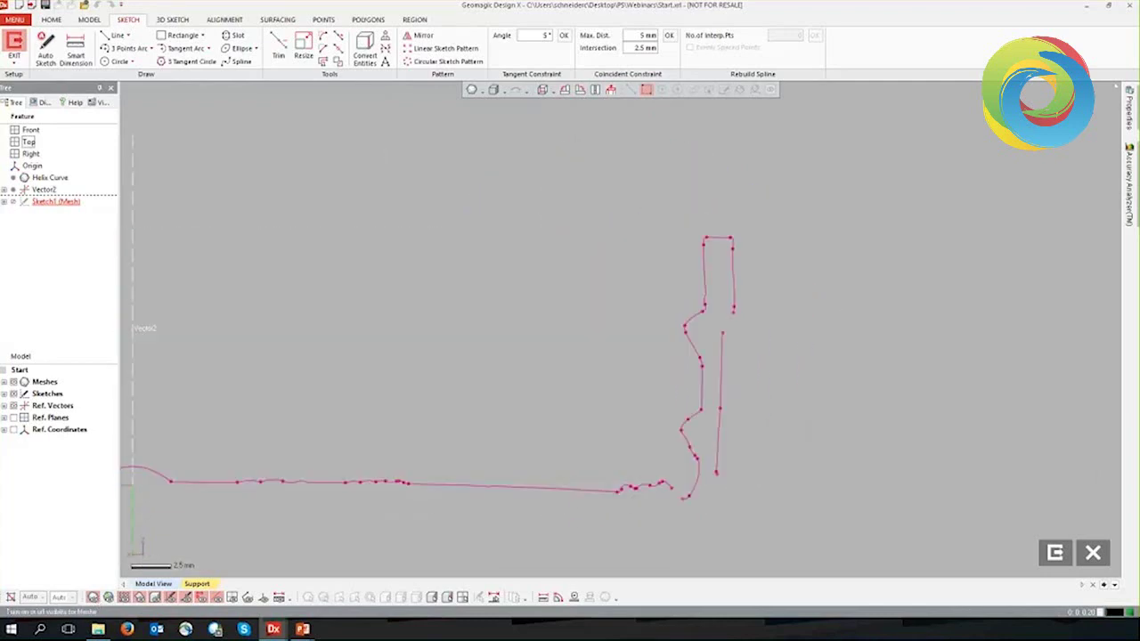
scroll(661, 352, "up", 2)
scroll(702, 339, "up", 3)
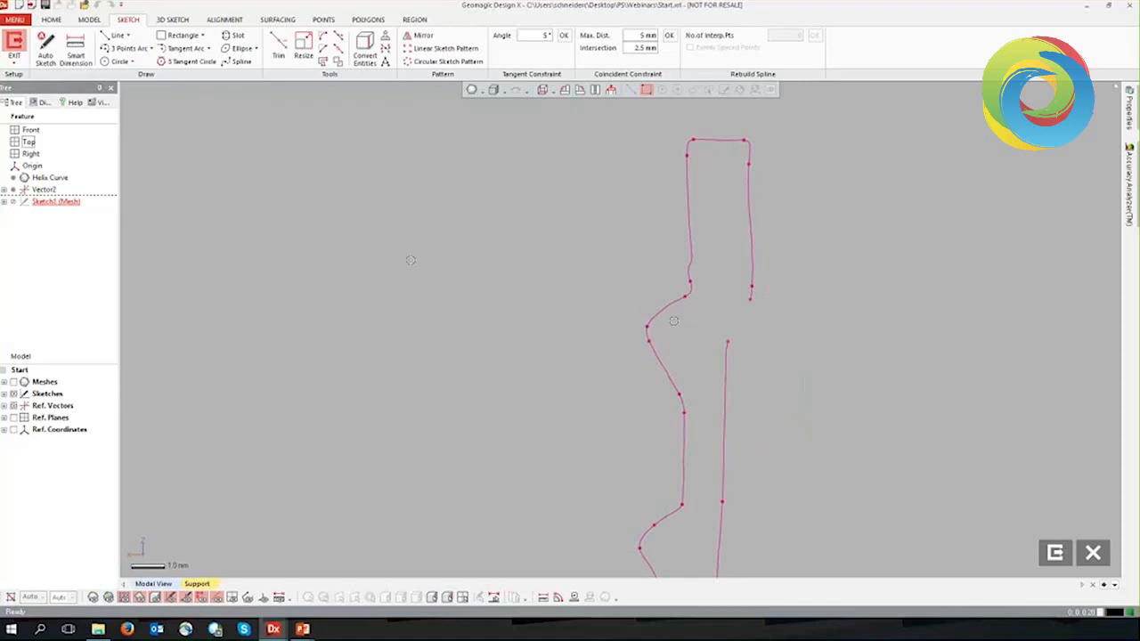
left_click(107, 36)
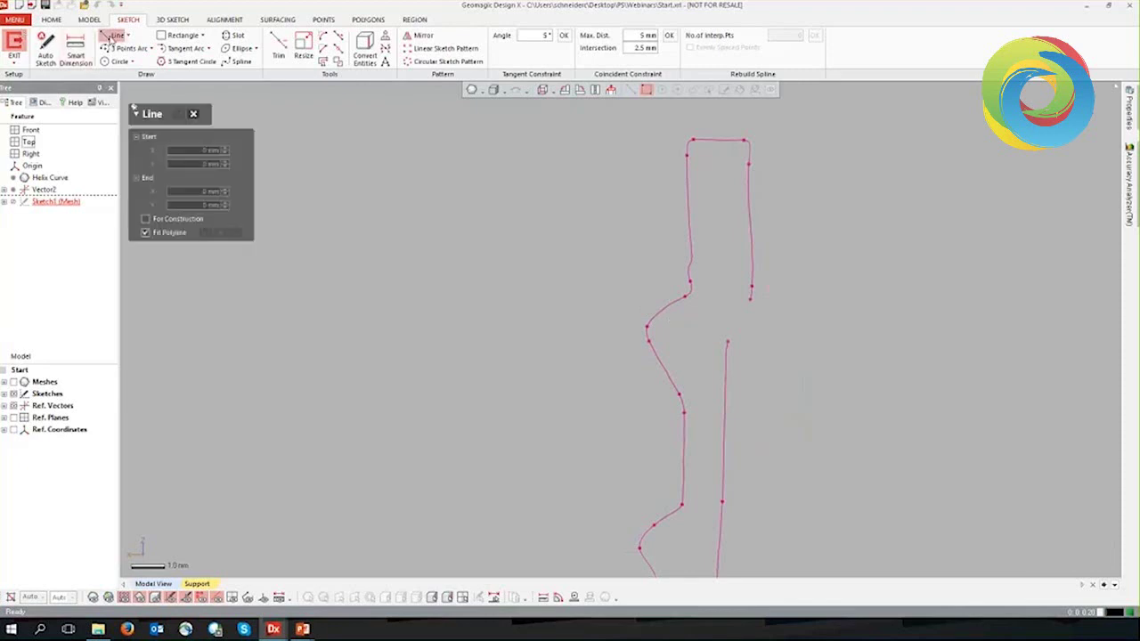
left_click_drag(635, 290, 677, 320)
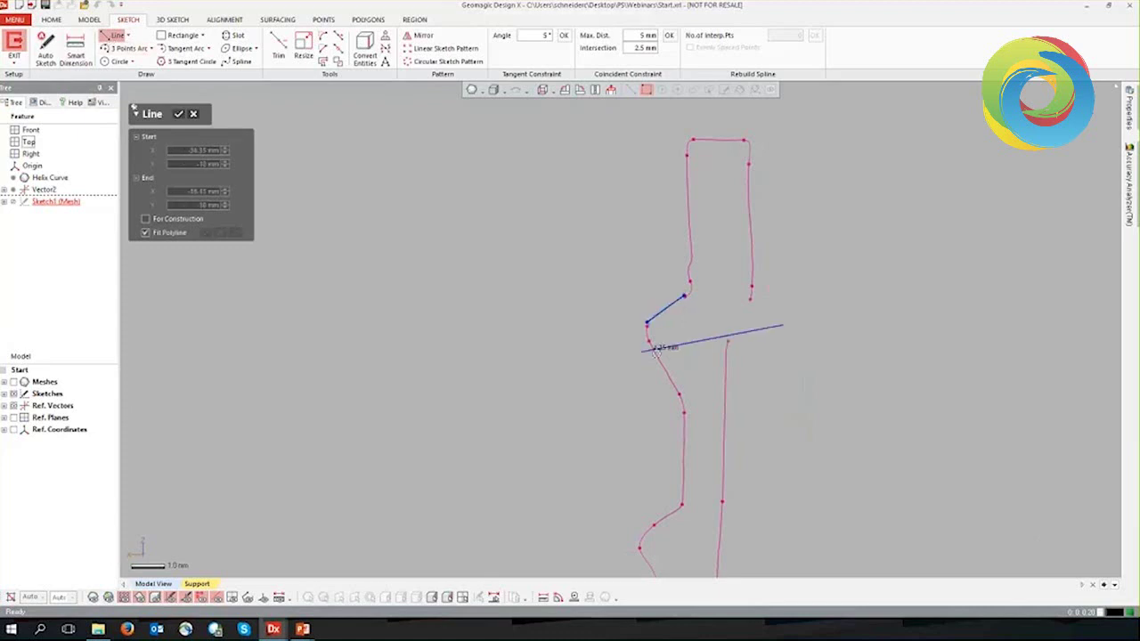
left_click_drag(631, 350, 667, 372)
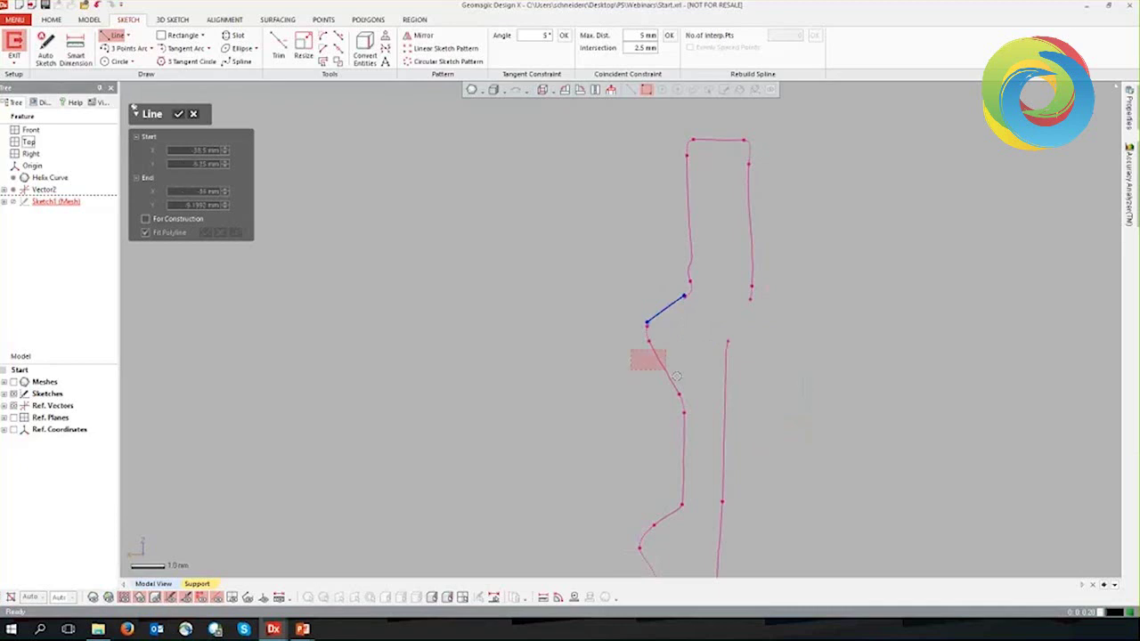
left_click(179, 116)
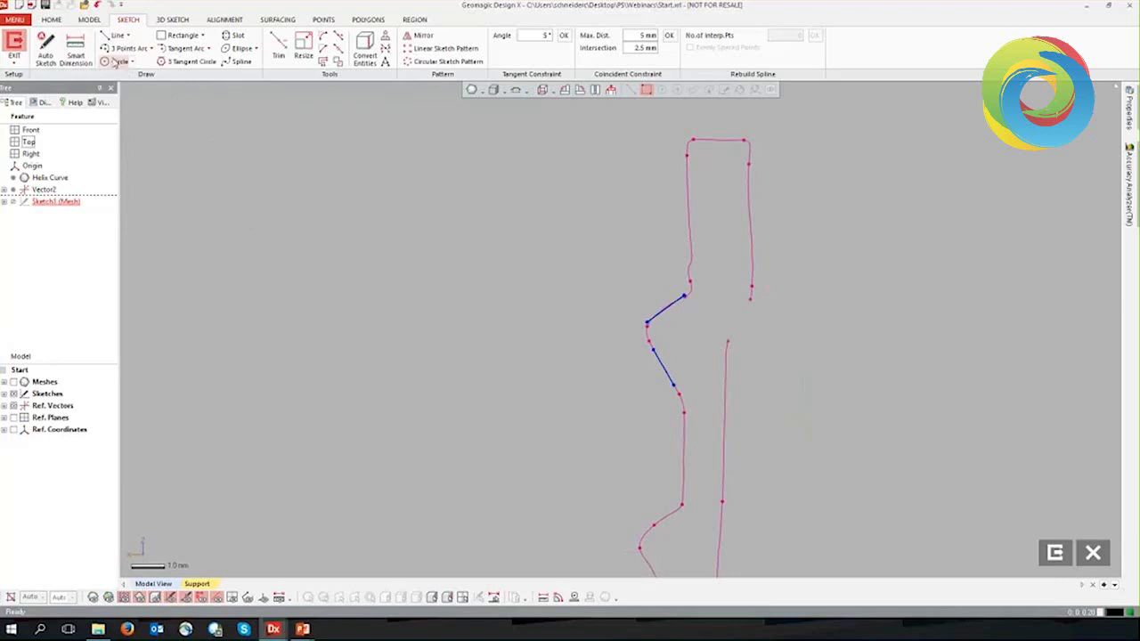
Draw a vertical line across the tooth's base beside the slanted flanks
left_click(116, 37)
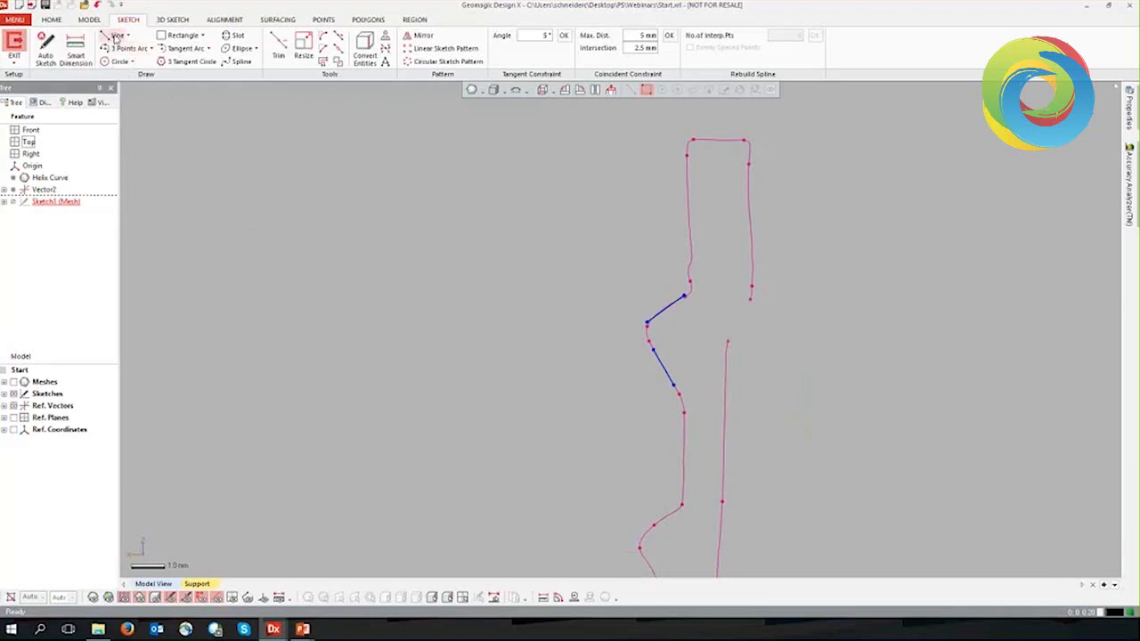
left_click(703, 276)
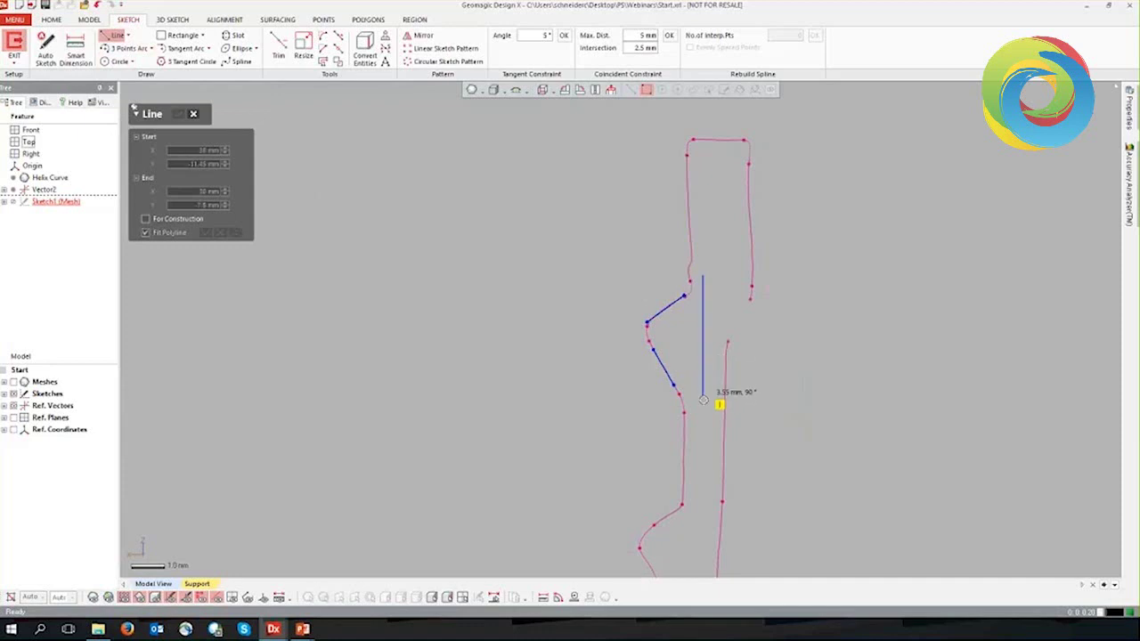
left_click(703, 417)
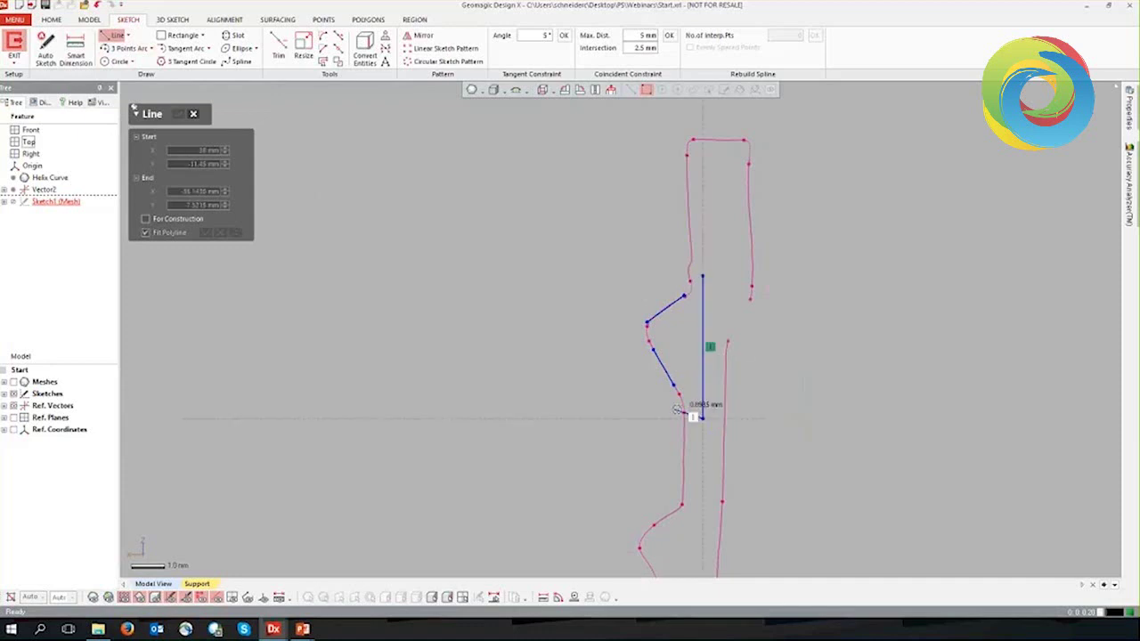
left_click(178, 115)
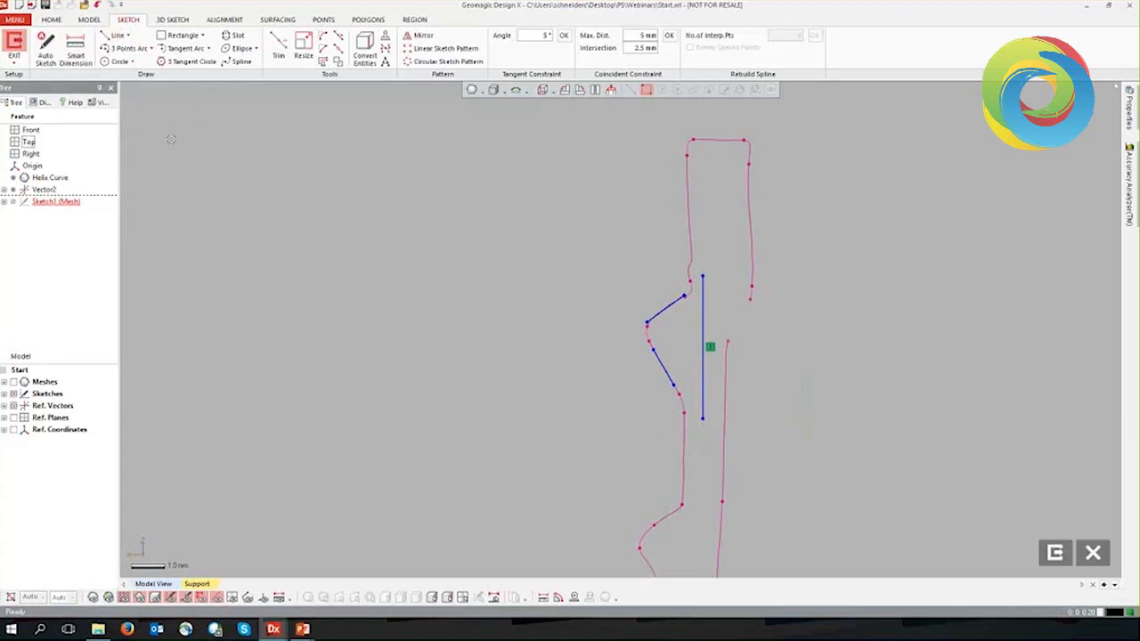
left_click(126, 35)
left_click(134, 62)
left_click(279, 46)
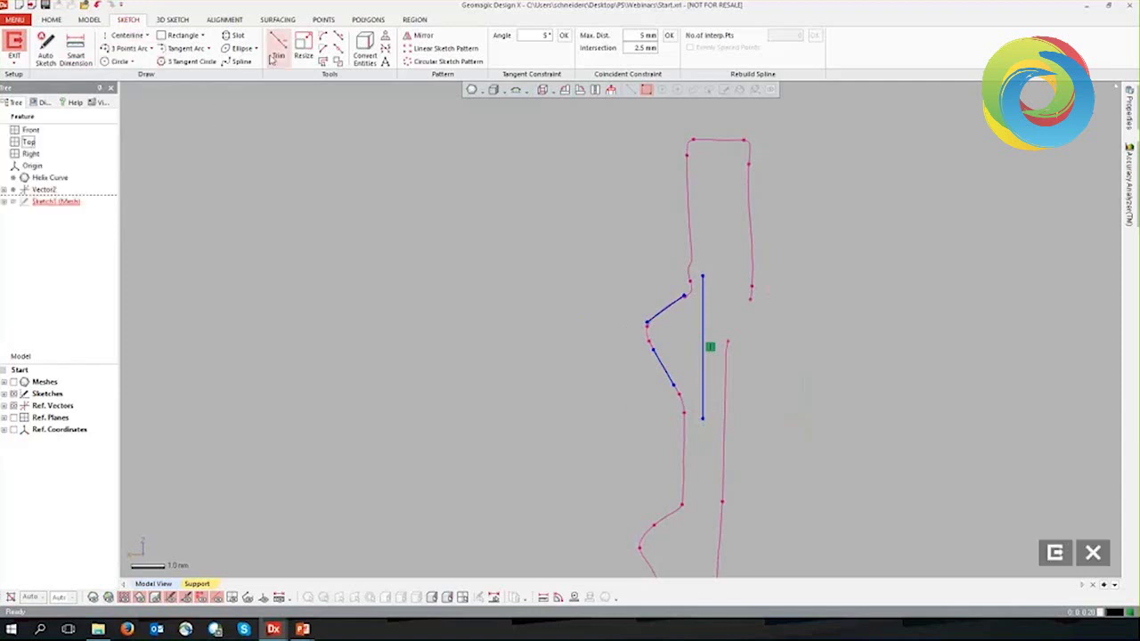
Corner-trim the slanted flanks and vertical line into a closed triangle
left_click(672, 304)
left_click(663, 366)
left_click(695, 314)
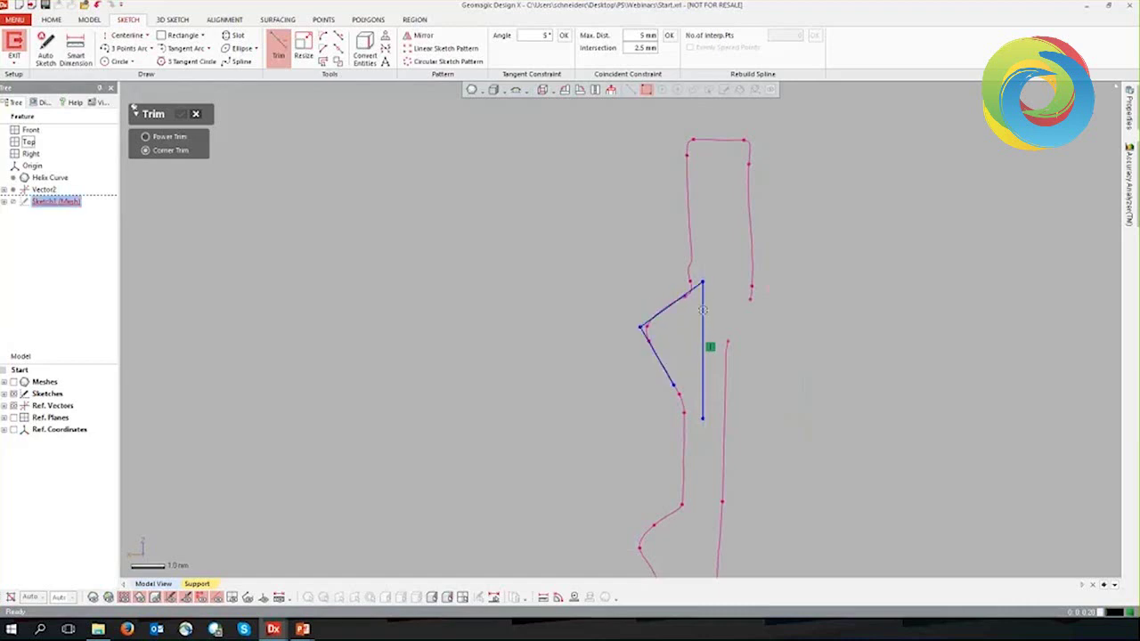
left_click(702, 311)
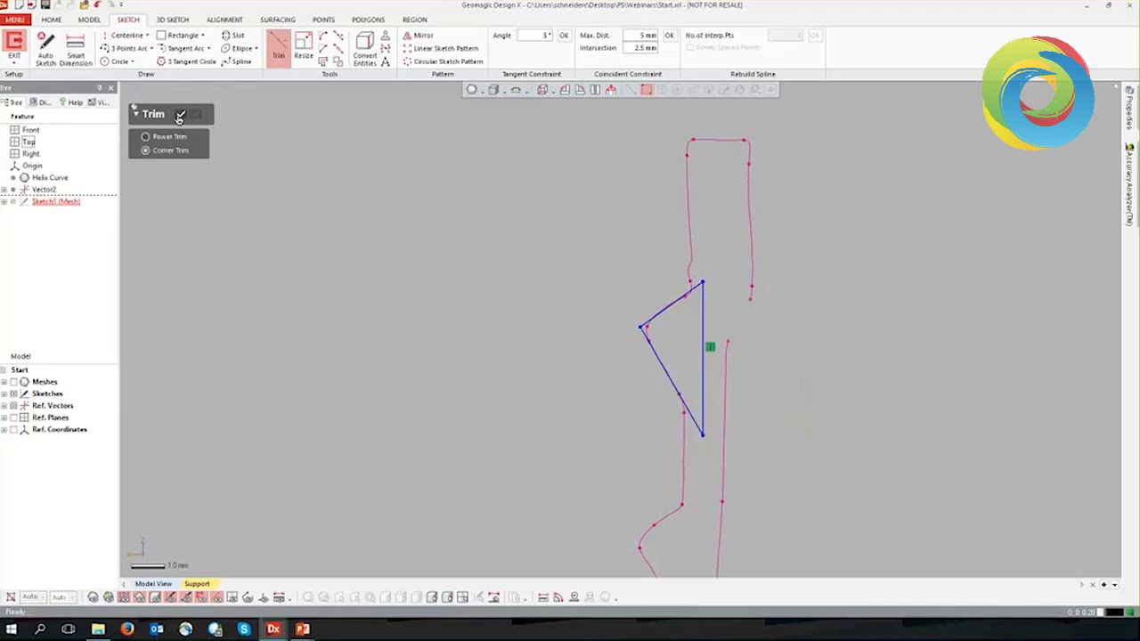
left_click(179, 117)
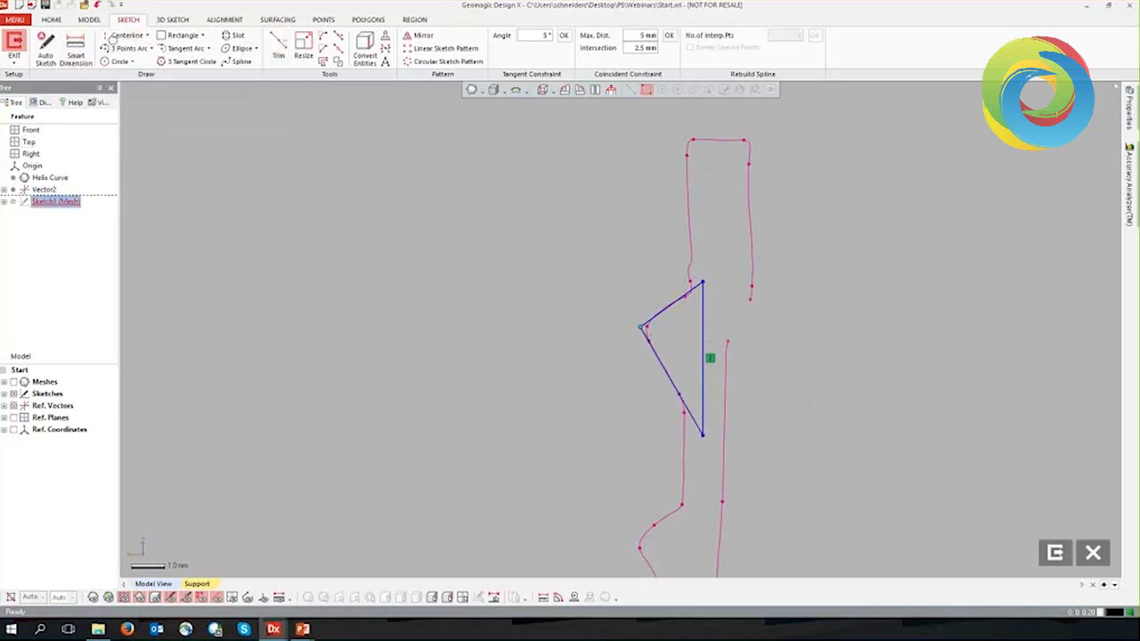
Draw a horizontal centerline from the triangle's left vertex
left_click(116, 35)
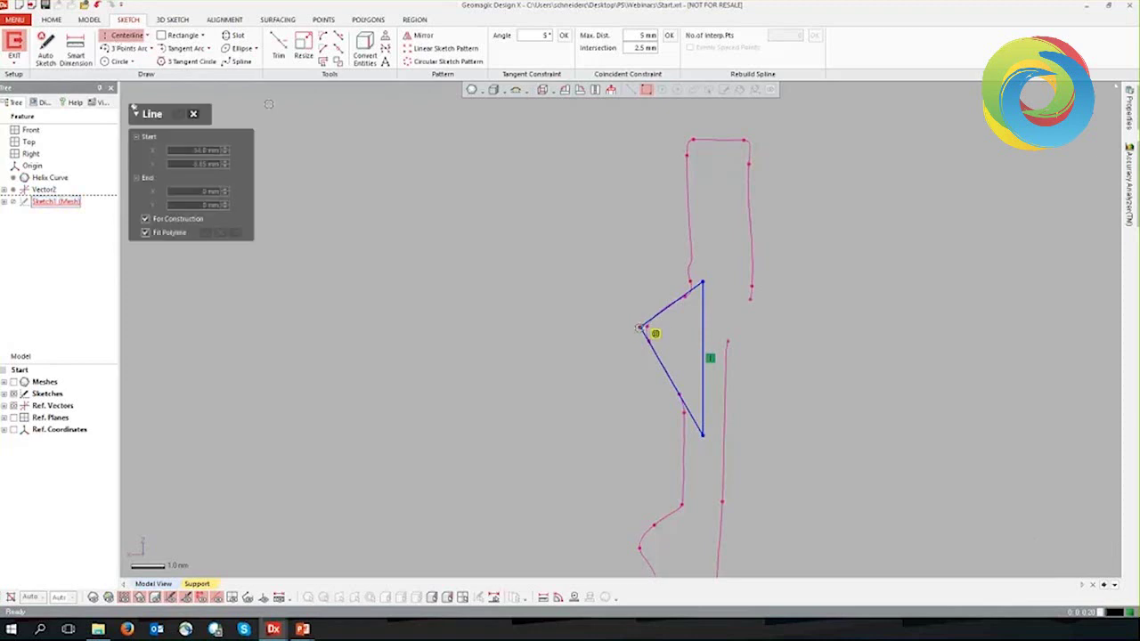
left_click(640, 327)
left_click(736, 326)
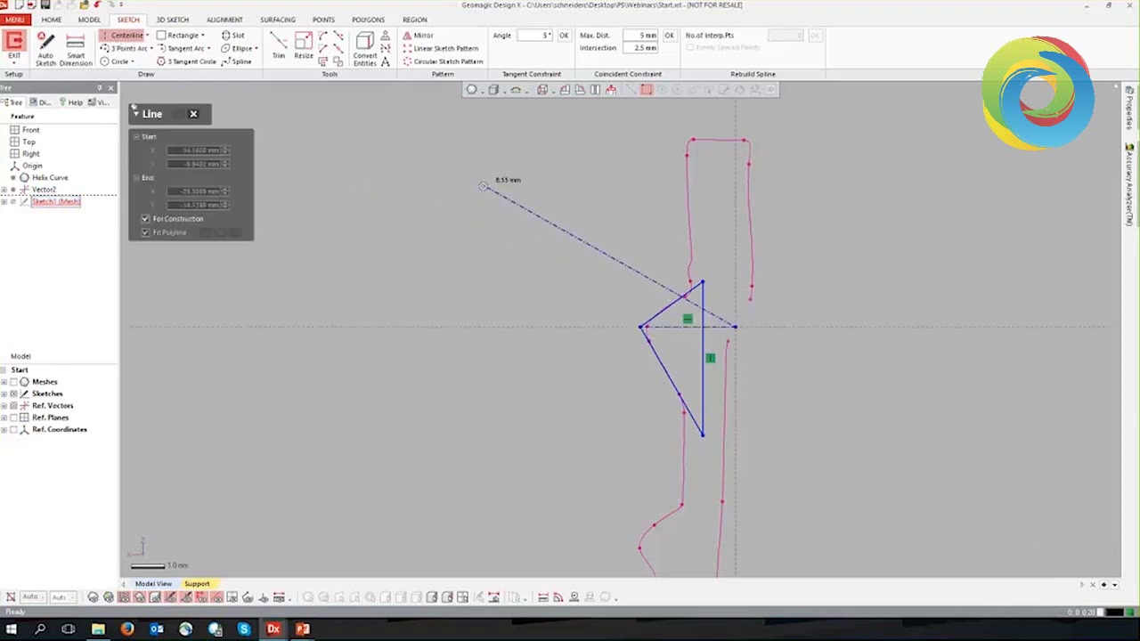
left_click(179, 114)
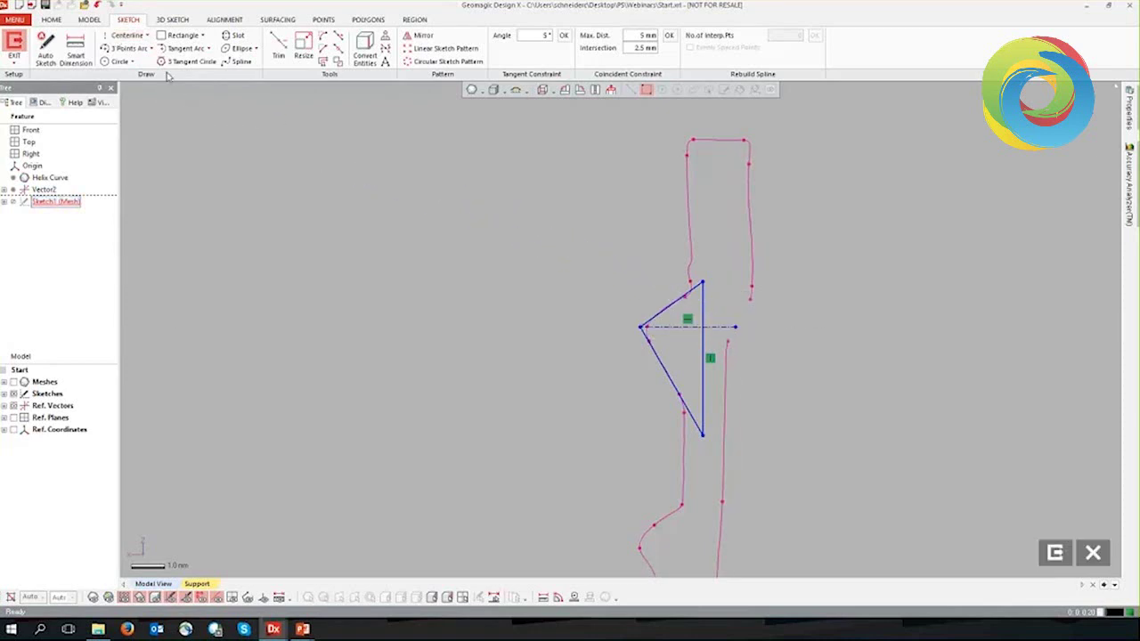
Dimension the angle between the upper flank and centerline, then nudge the vertical edge
left_click(77, 49)
left_click(670, 306)
left_click(731, 292)
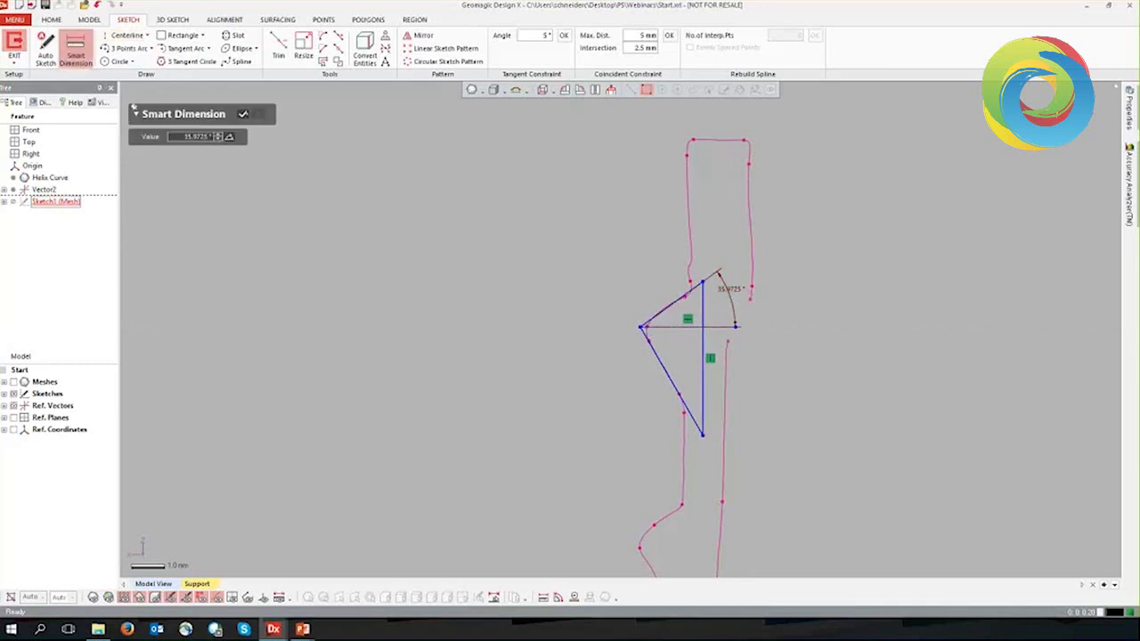
left_click(243, 116)
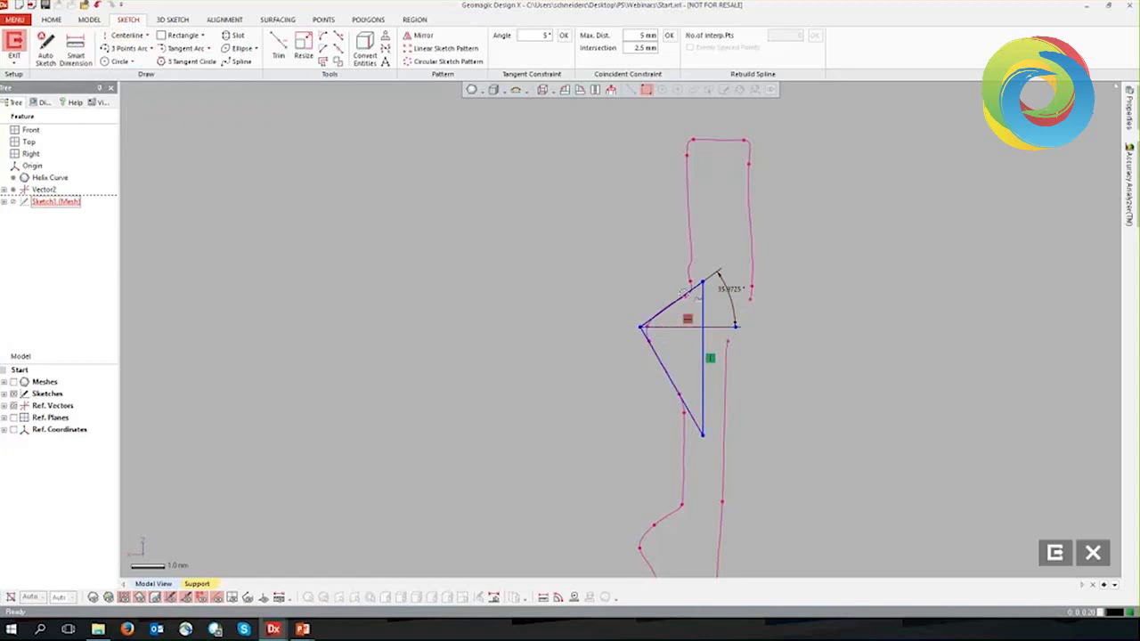
left_click_drag(703, 374, 699, 369)
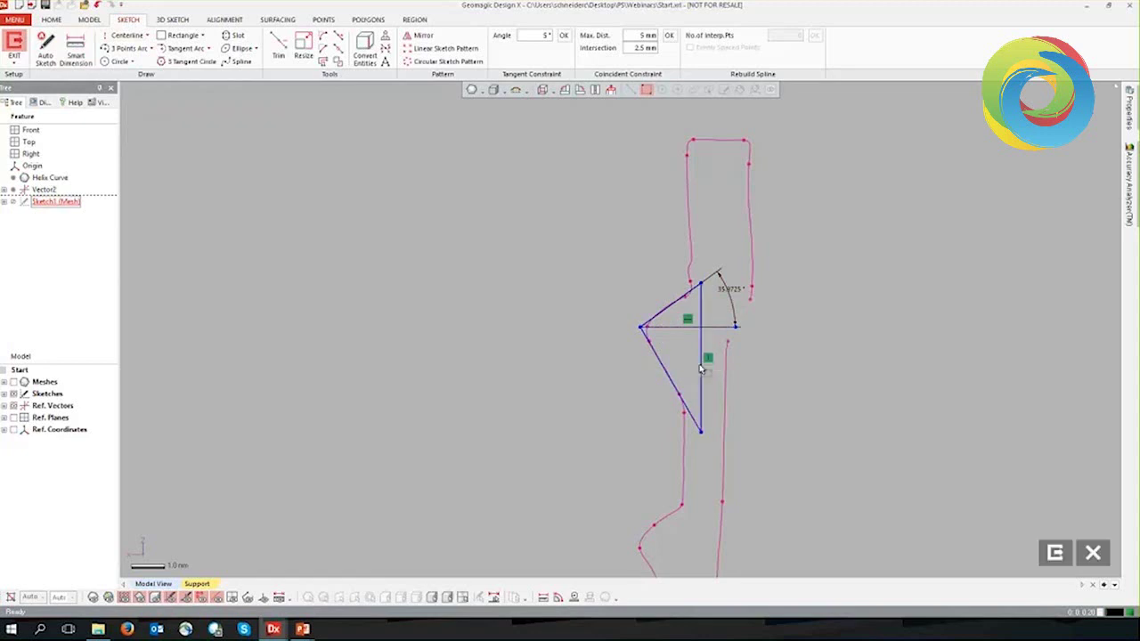
left_click(698, 369)
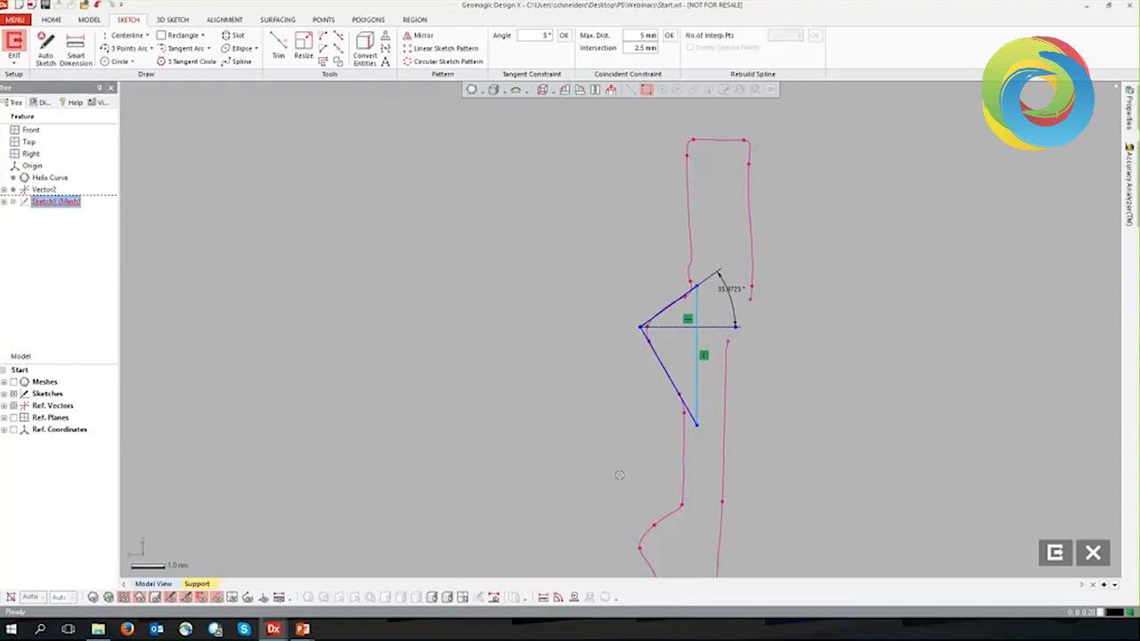
left_click(824, 354)
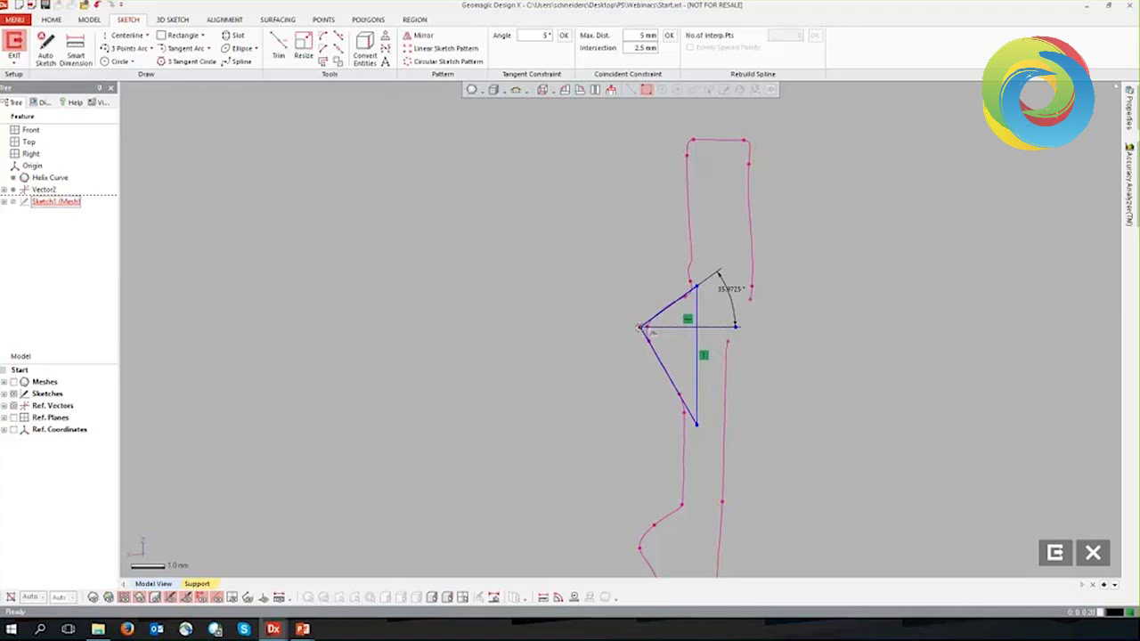
scroll(642, 328, "up", 1)
scroll(641, 327, "up", 3)
scroll(641, 327, "up", 1)
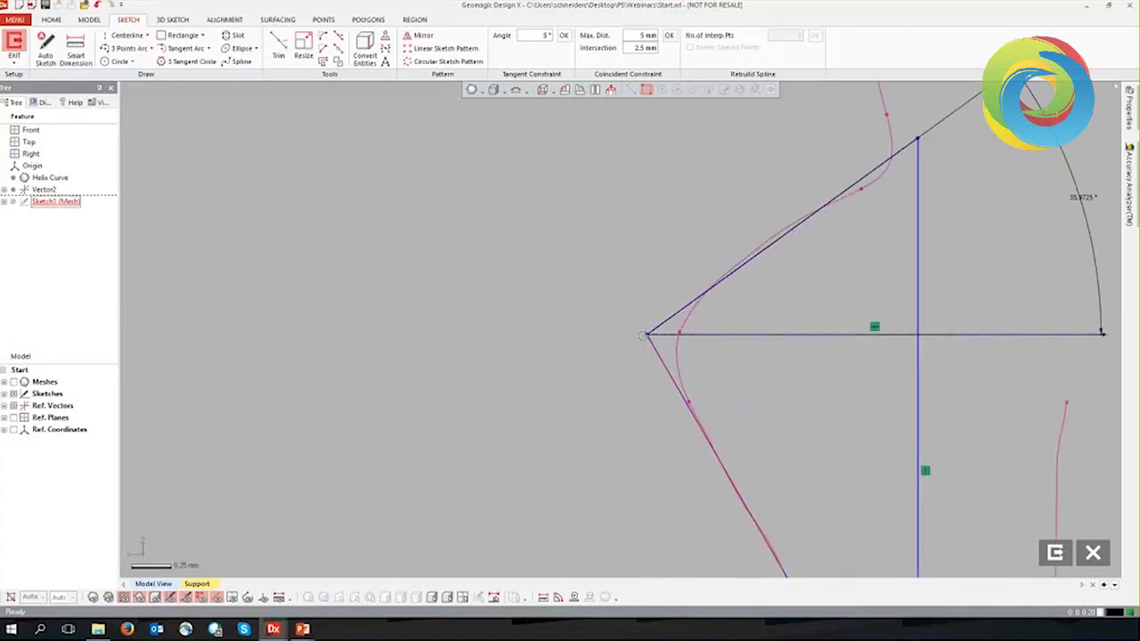
left_click(645, 335)
scroll(690, 399, "down", 2)
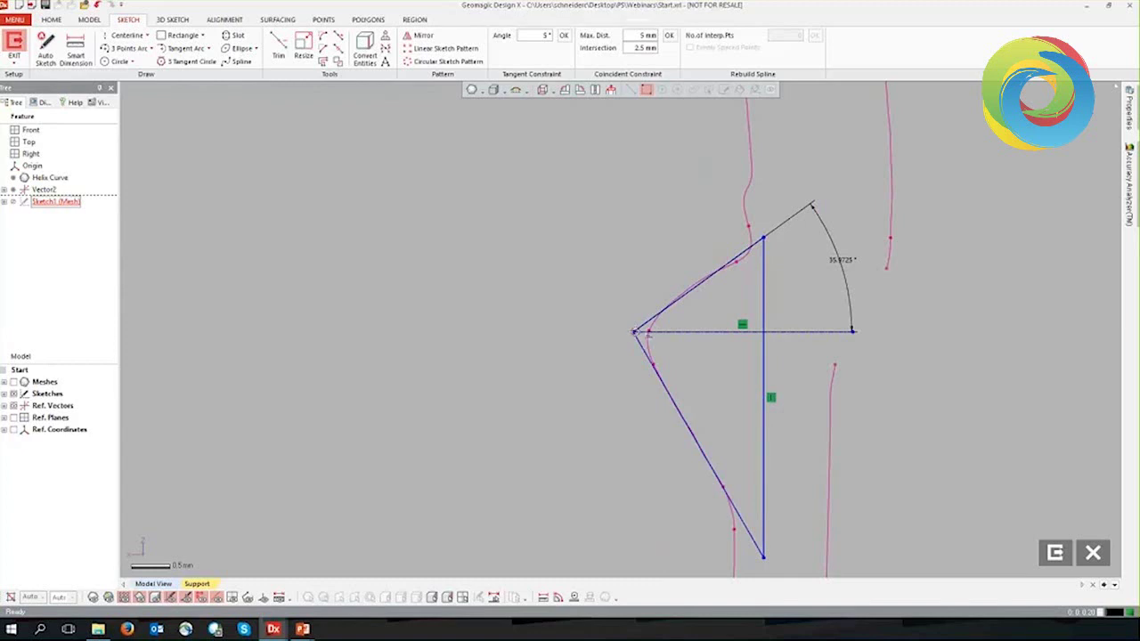
Exit the tooth sketch, show the scanned mesh, and orbit around the cap
left_click(1056, 553)
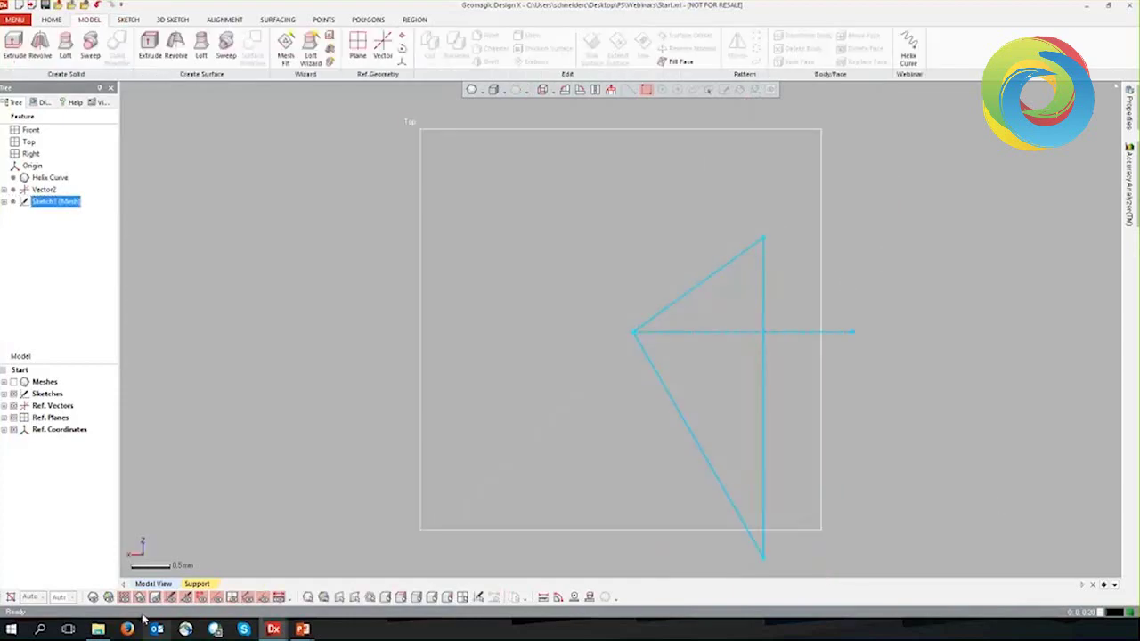
left_click(93, 597)
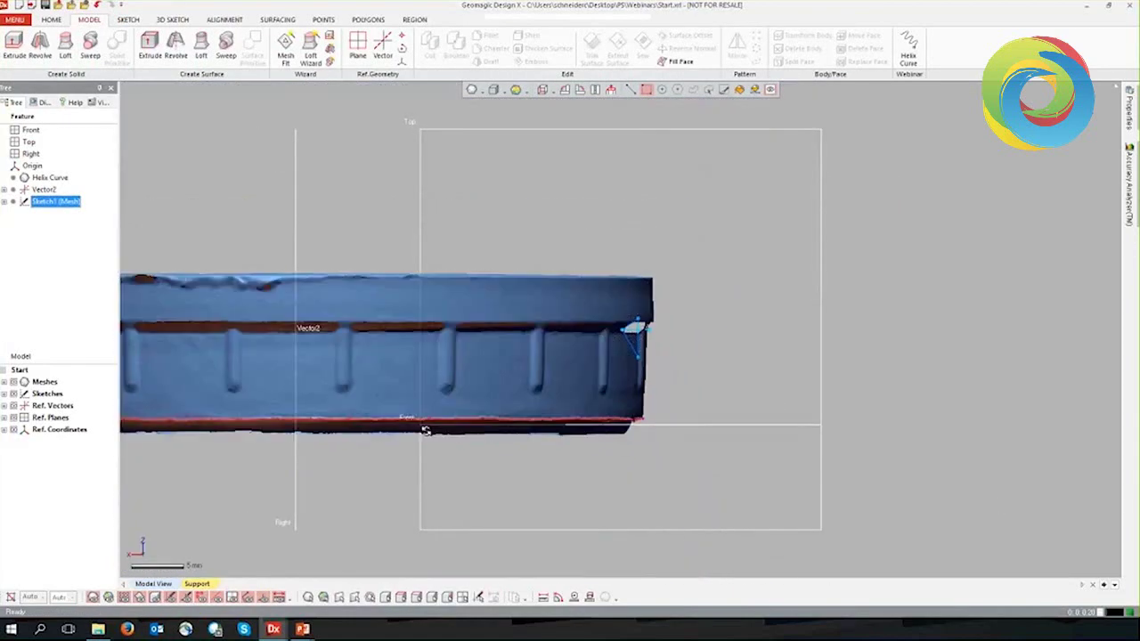
mouse_move(425, 428)
right_mouse_down()
mouse_move(605, 473)
mouse_move(372, 222)
mouse_move(222, 232)
right_mouse_up()
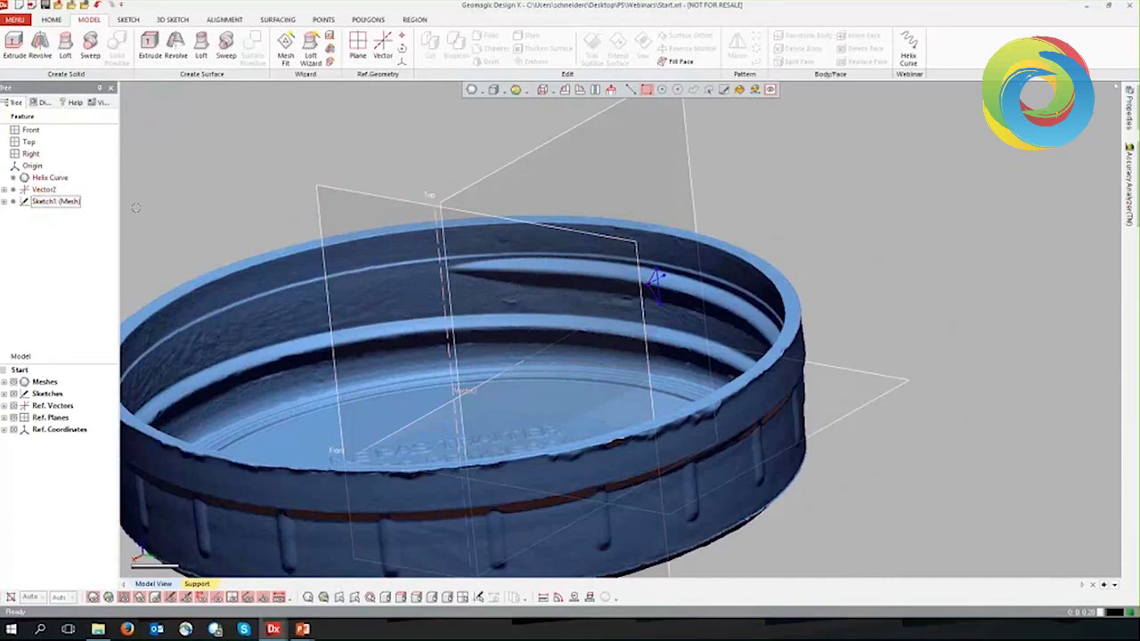
right_click_drag(172, 235, 245, 217)
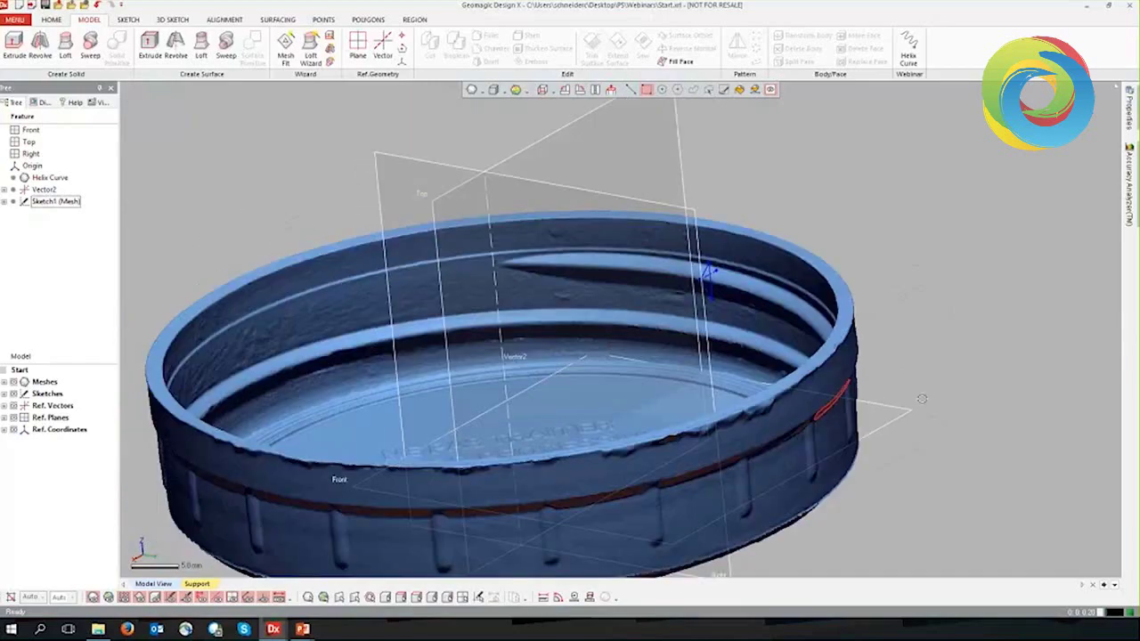
mouse_move(911, 412)
right_mouse_down()
mouse_move(680, 524)
mouse_move(936, 361)
right_mouse_up()
scroll(936, 361, "down", 3)
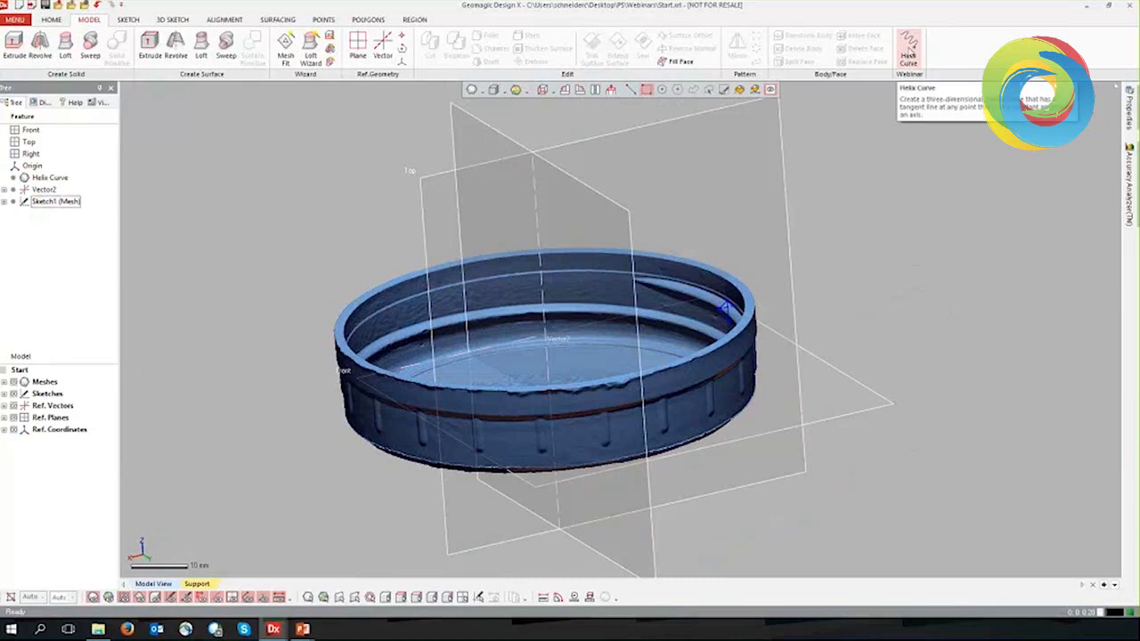
right_click(967, 46)
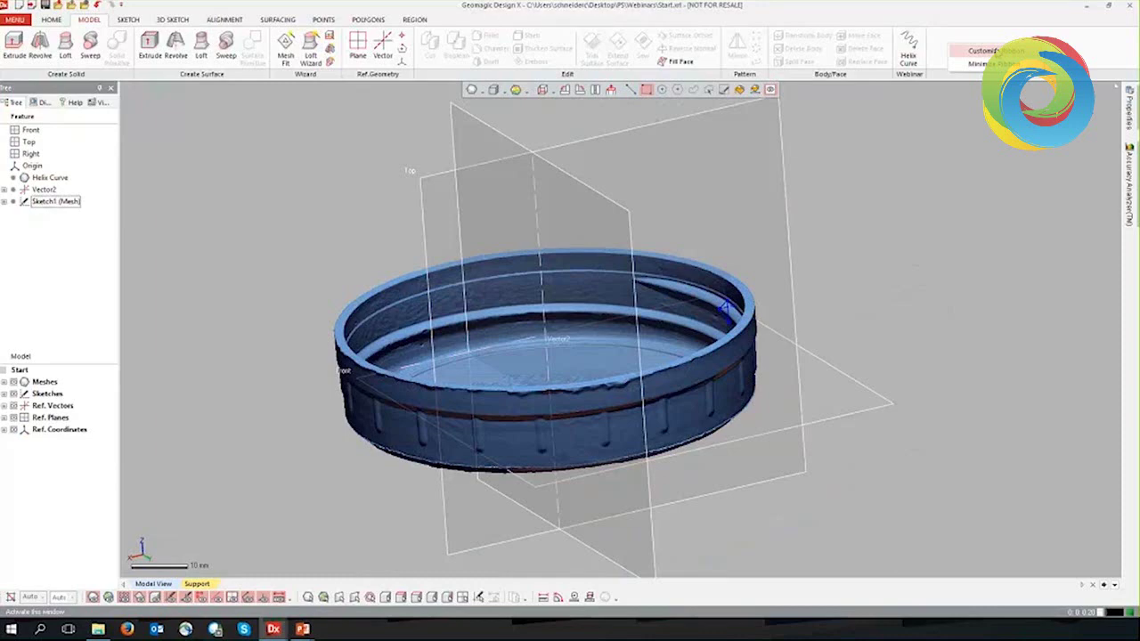
left_click(985, 51)
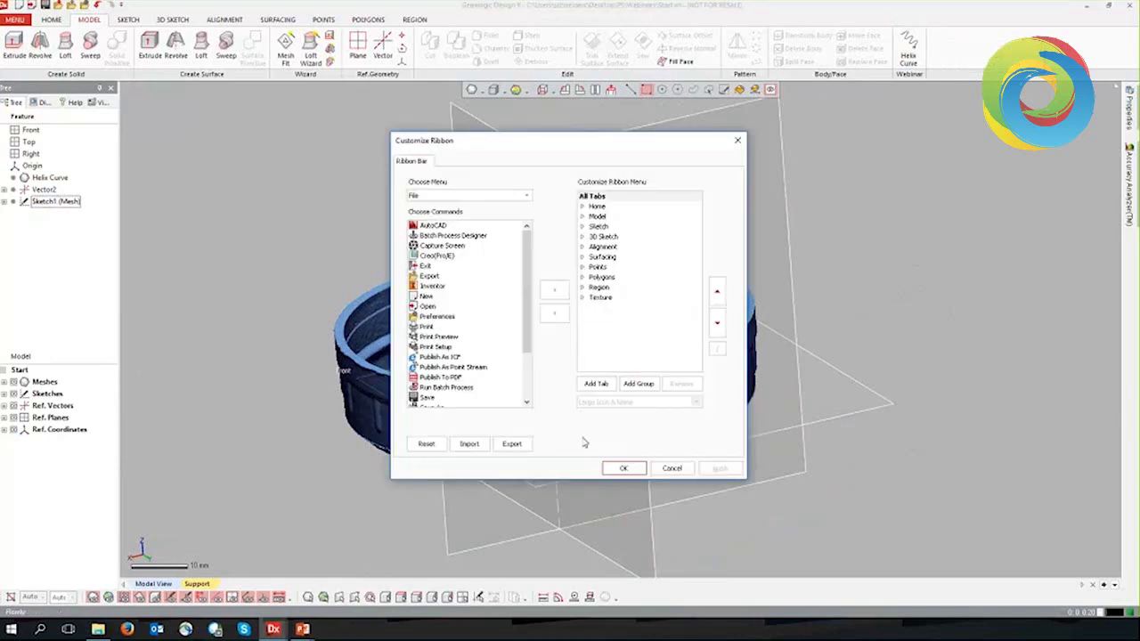
left_click(614, 471)
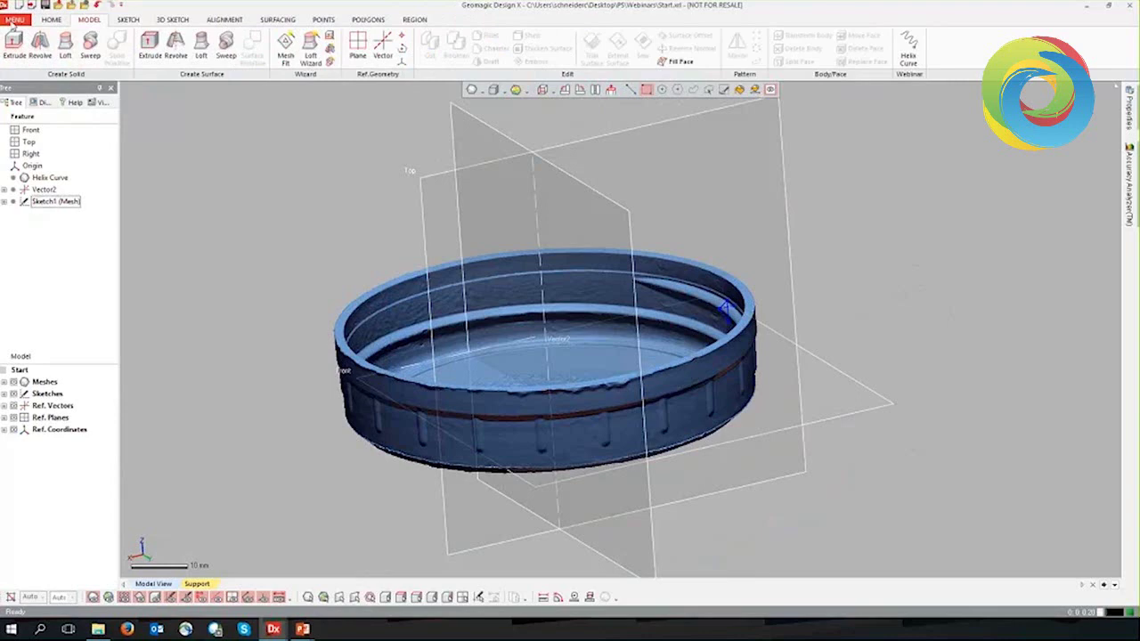
Launch Helix Curve from Menu > Insert > Modeling Feature and pick Vector2 as its axis
left_click(15, 20)
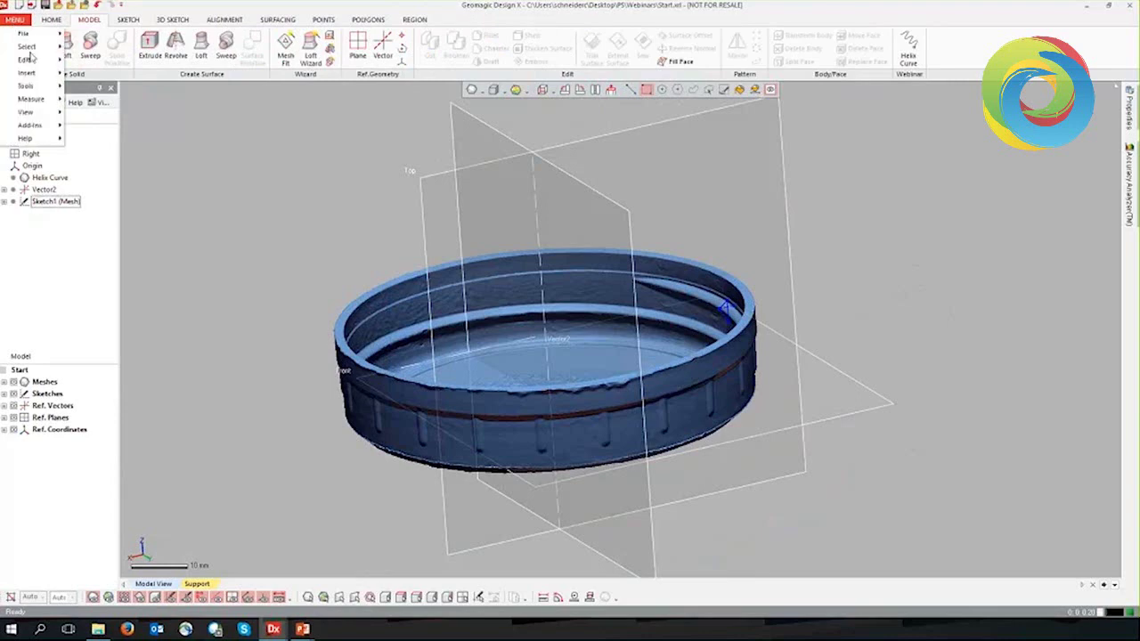
mouse_move(26, 72)
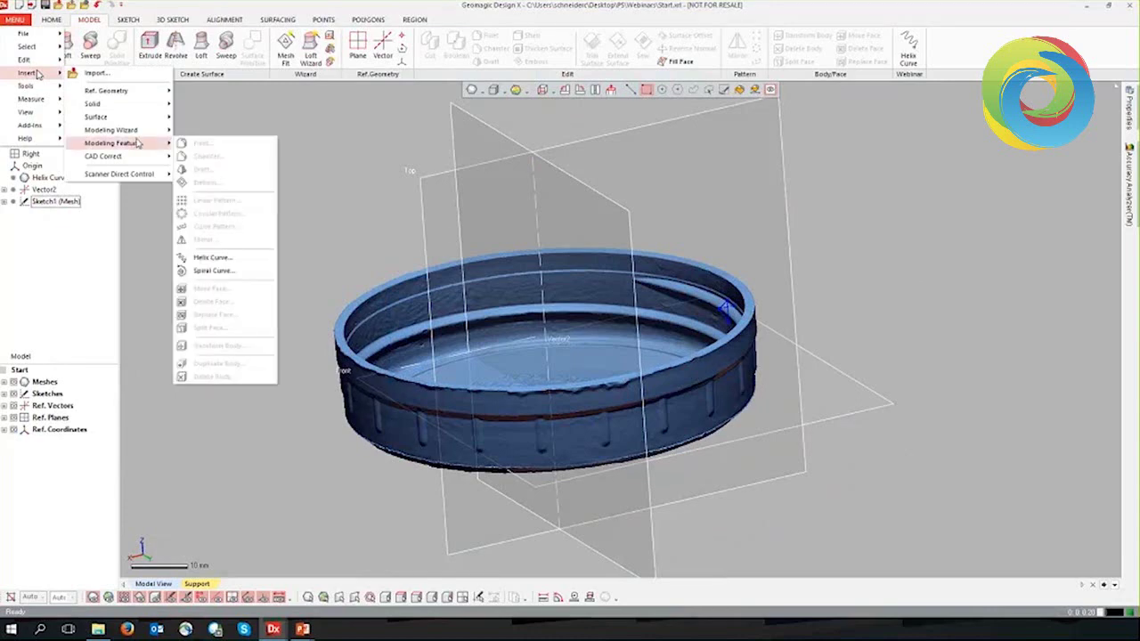
mouse_move(112, 143)
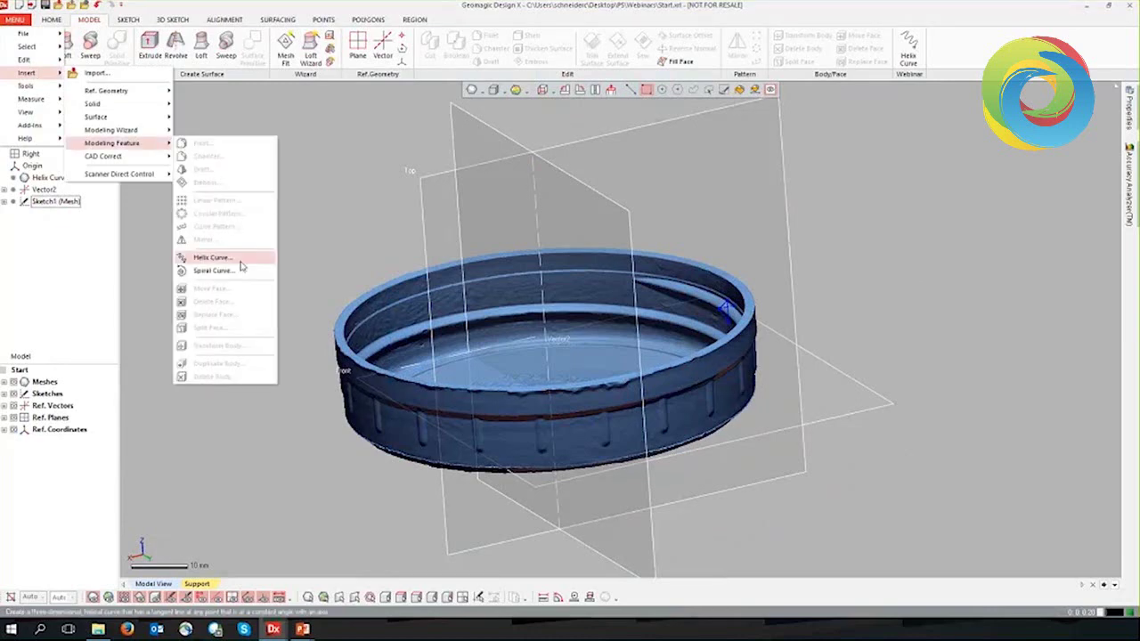
left_click(239, 260)
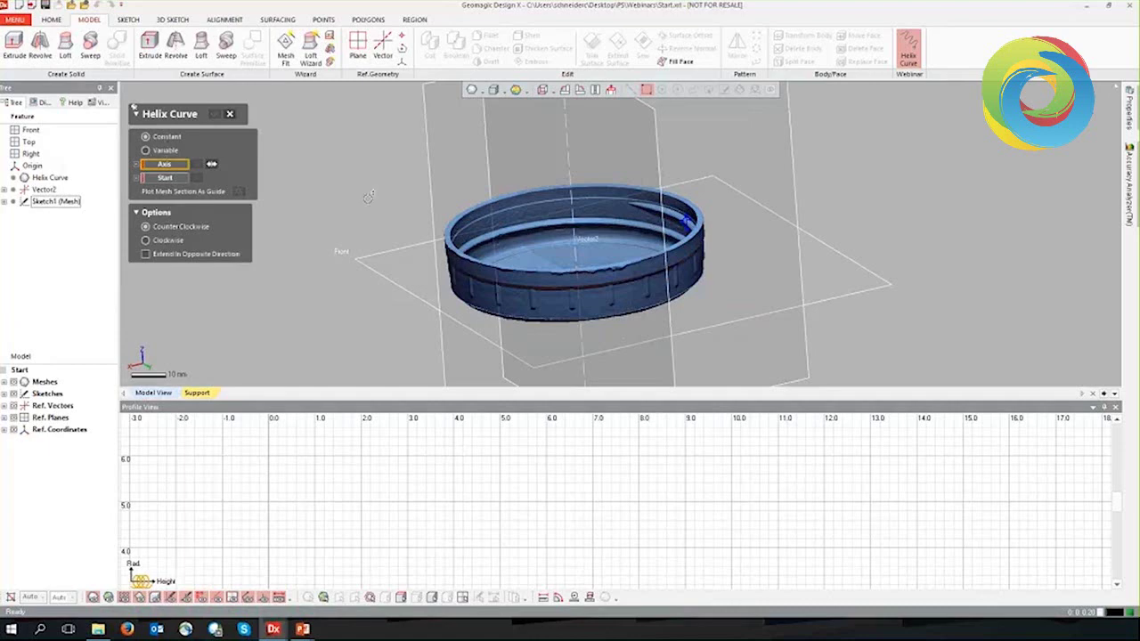
scroll(356, 201, "up", 5)
scroll(405, 224, "up", 2)
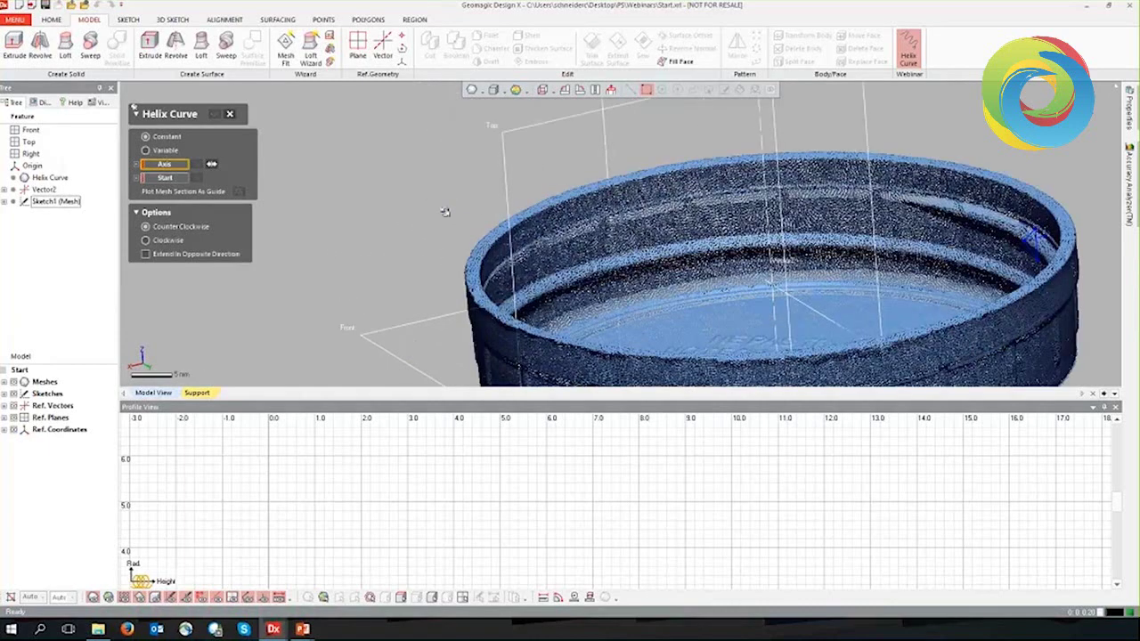
scroll(405, 224, "up", 2)
scroll(405, 224, "up", 2)
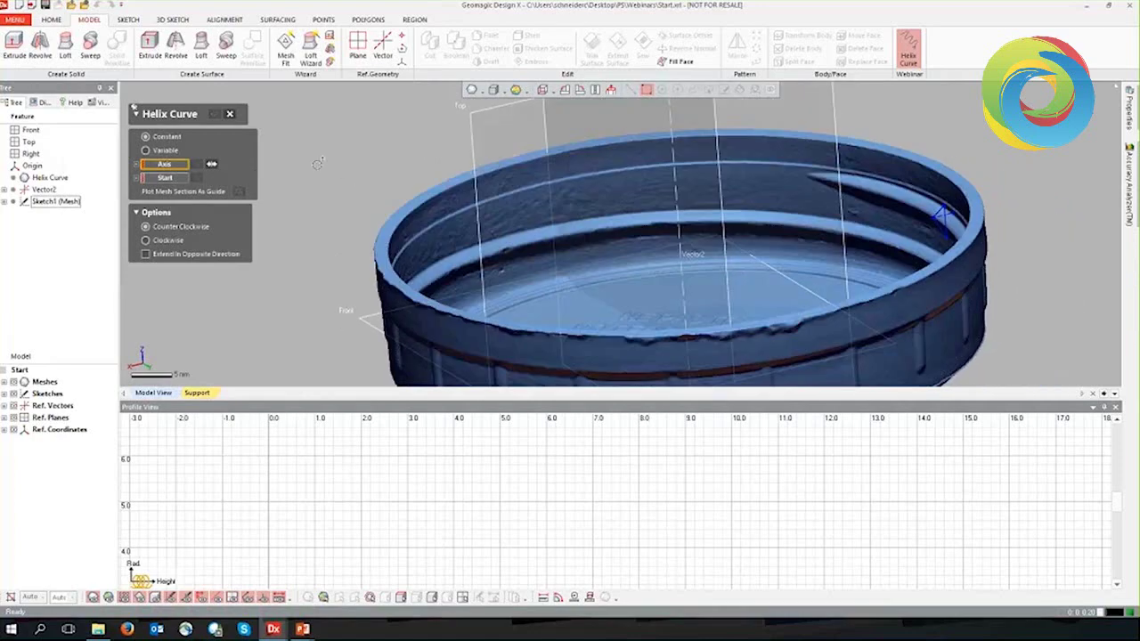
scroll(318, 170, "down", 3)
scroll(318, 170, "down", 3)
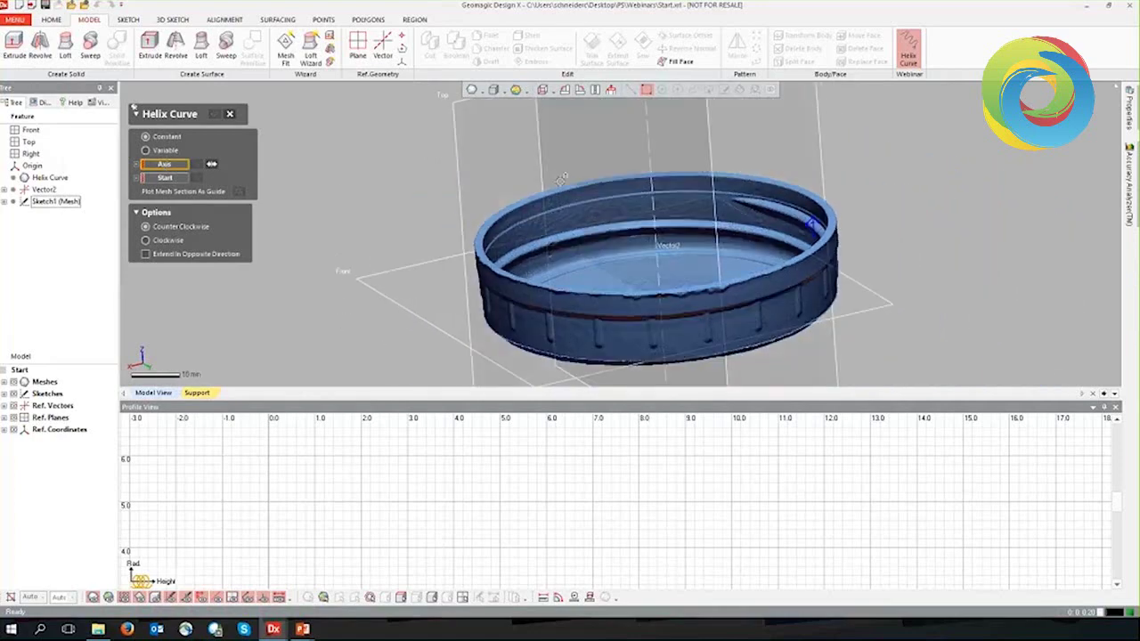
left_click(659, 197)
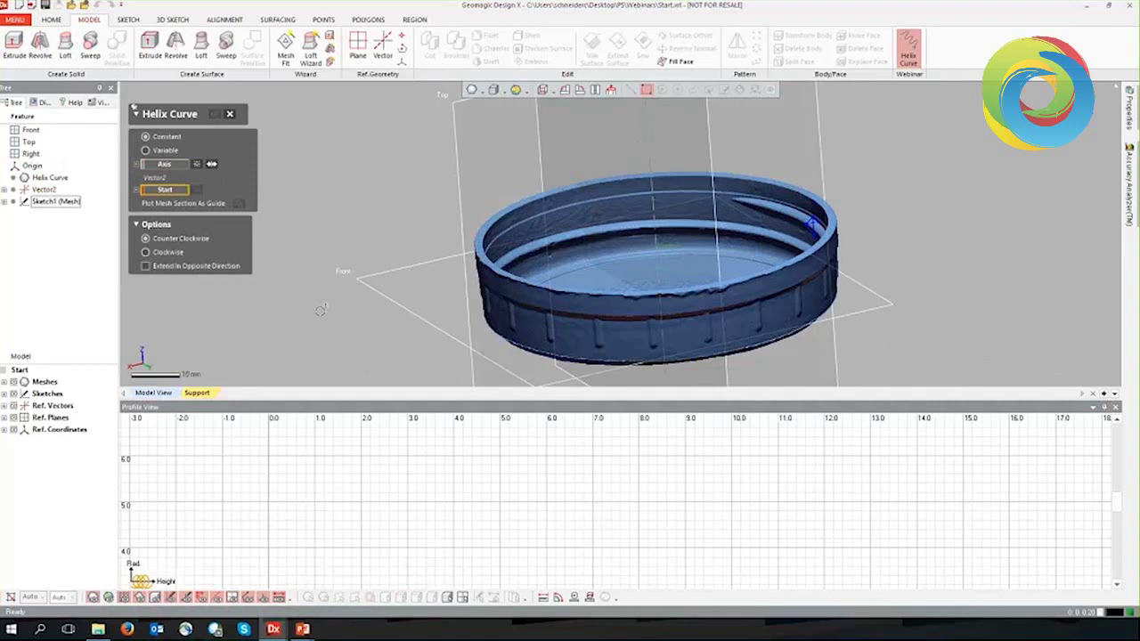
Start the helix at Curve Point 1 on the cap rim, previewing 5 mm pitch over three revolutions
right_click_drag(318, 305, 300, 324)
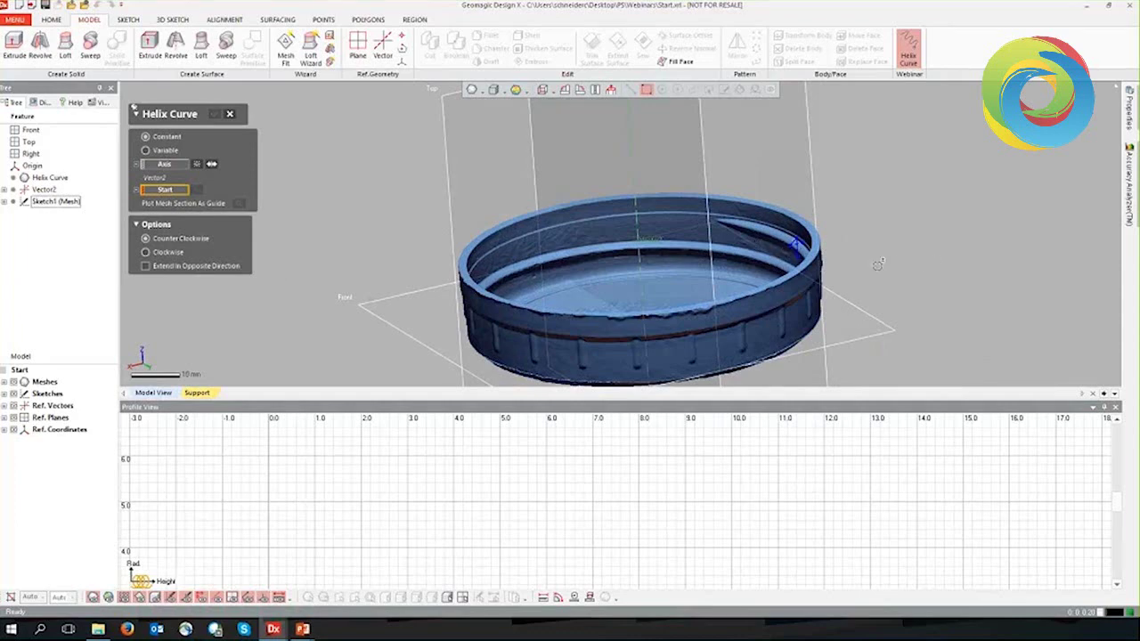
scroll(882, 261, "up", 2)
scroll(882, 261, "up", 3)
left_click(648, 217)
scroll(517, 273, "down", 2)
scroll(485, 272, "down", 2)
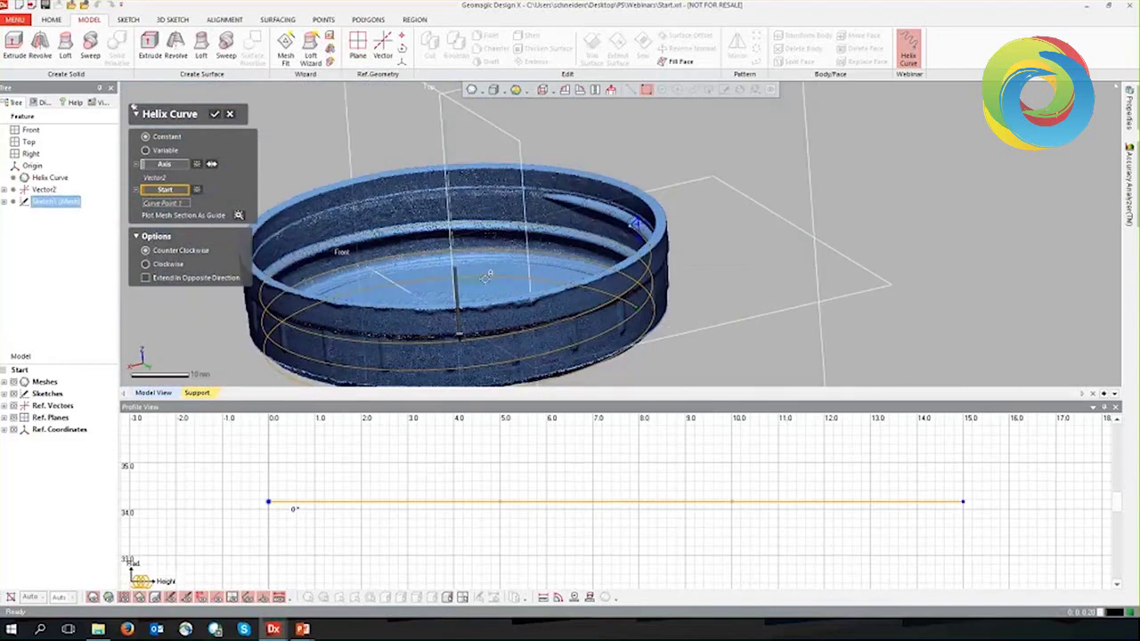
scroll(486, 273, "down", 2)
right_click_drag(383, 349, 369, 343)
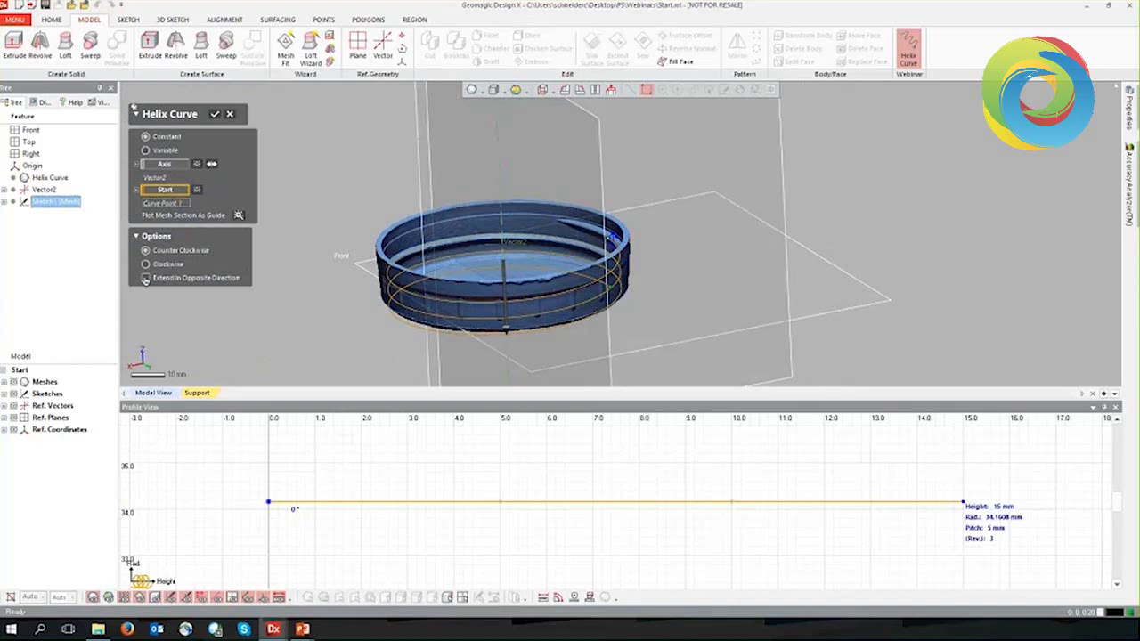
mouse_move(481, 294)
right_mouse_down()
mouse_move(511, 300)
mouse_move(499, 285)
right_mouse_up()
scroll(463, 258, "up", 2)
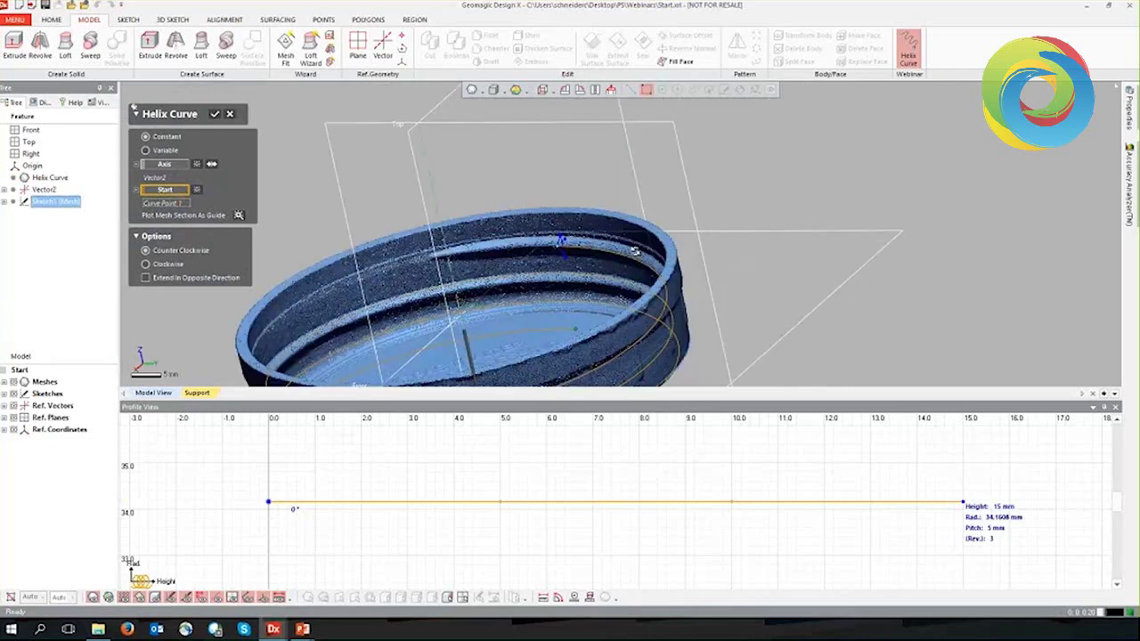
scroll(401, 257, "up", 2)
scroll(294, 252, "up", 2)
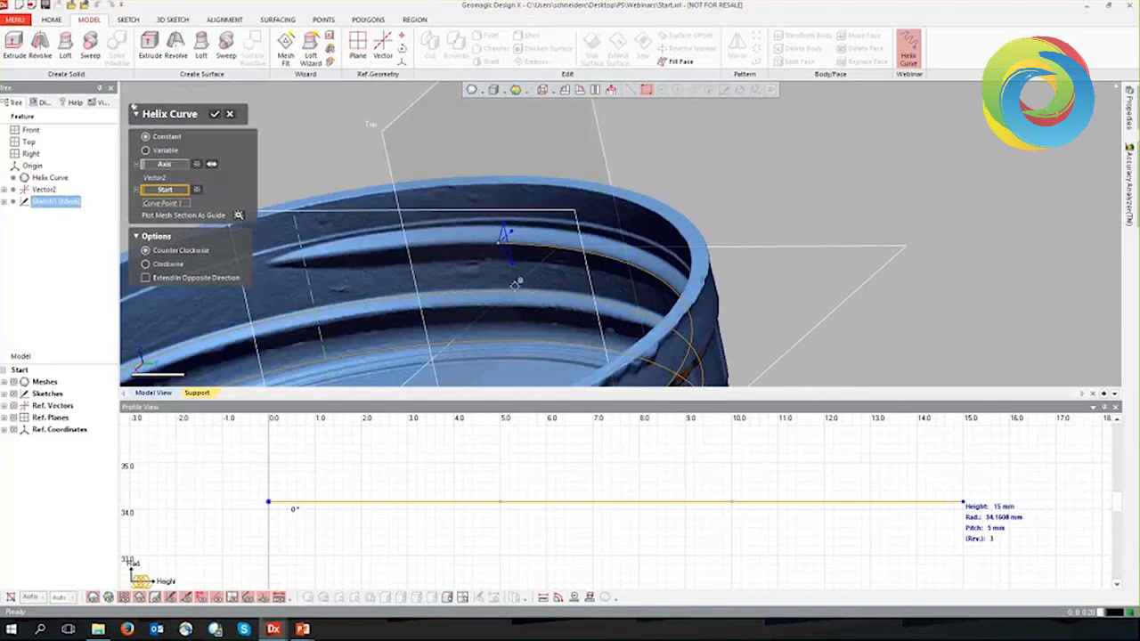
scroll(516, 283, "down", 4)
right_click_drag(516, 283, 567, 270)
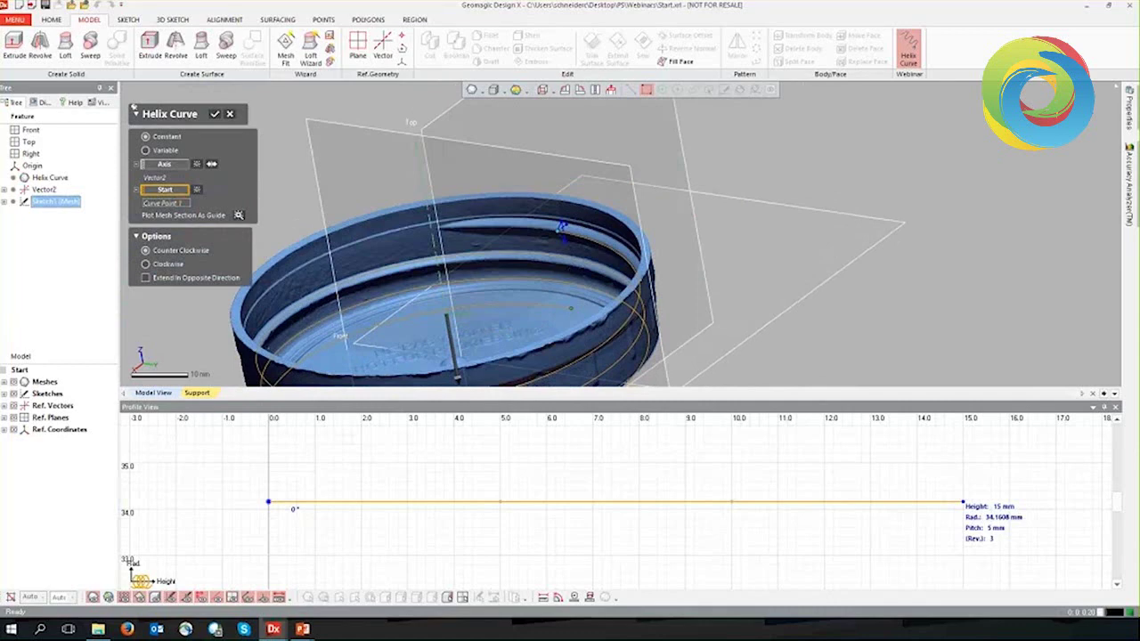
left_click(146, 280)
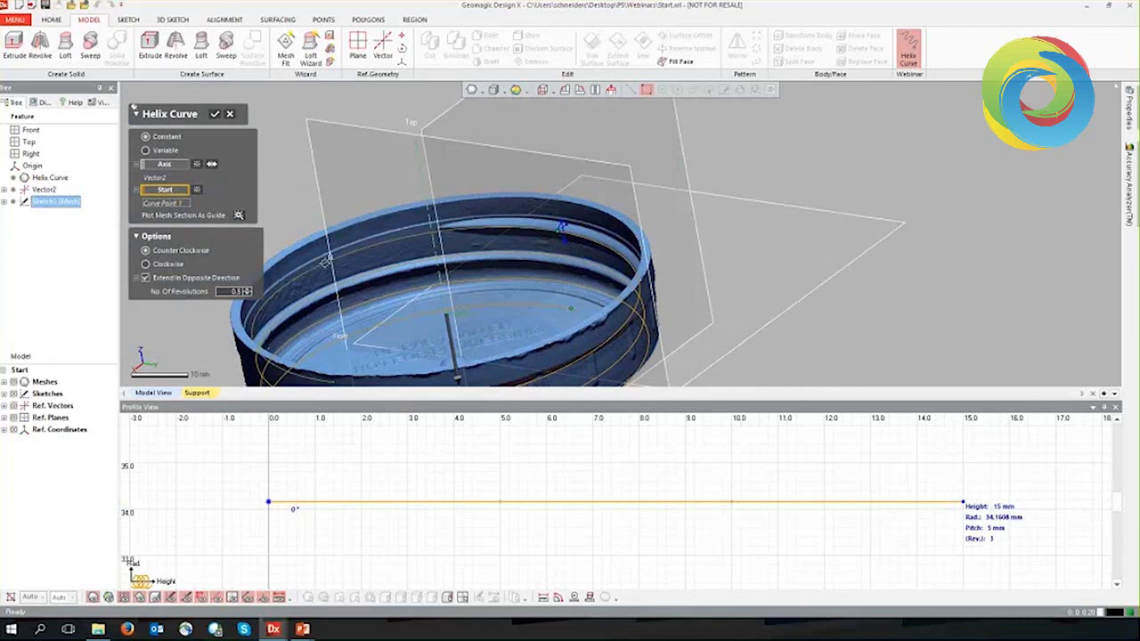
mouse_move(383, 265)
right_mouse_down()
mouse_move(335, 345)
mouse_move(267, 303)
right_mouse_up()
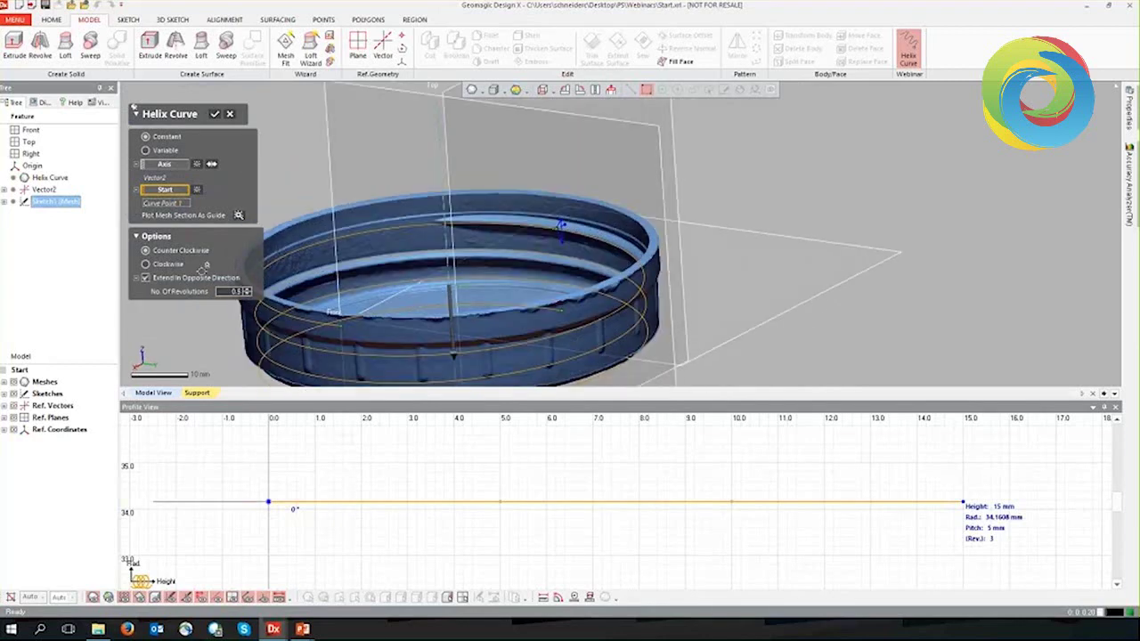
left_click(146, 278)
right_click_drag(359, 226, 303, 214)
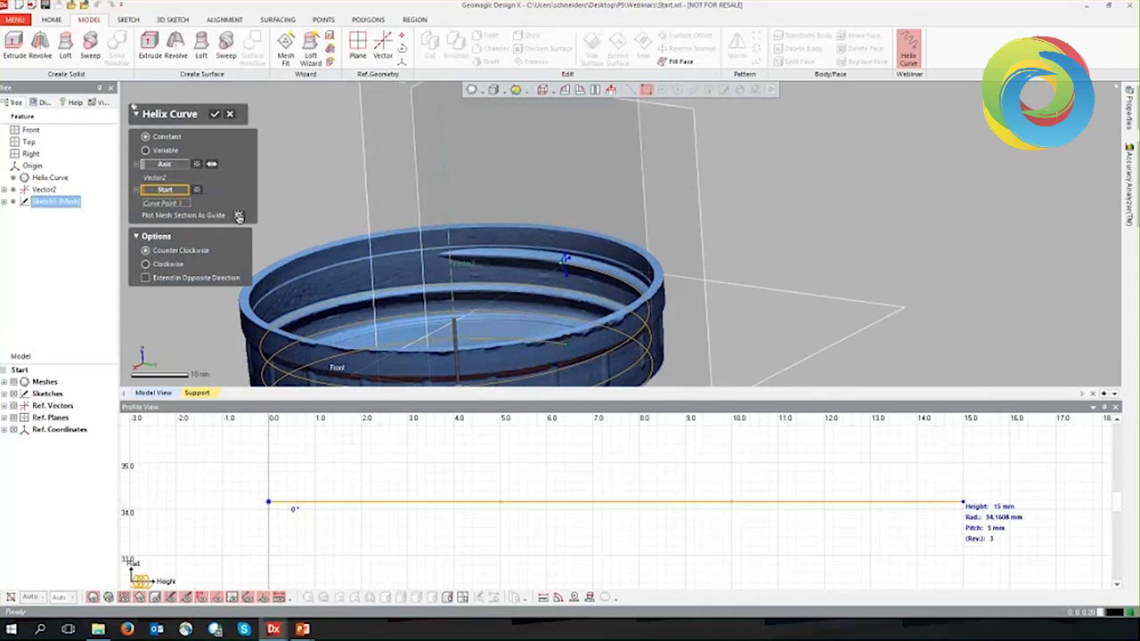
Plot the cap's mesh cross-section as a guide in the helix Profile View
left_click(238, 217)
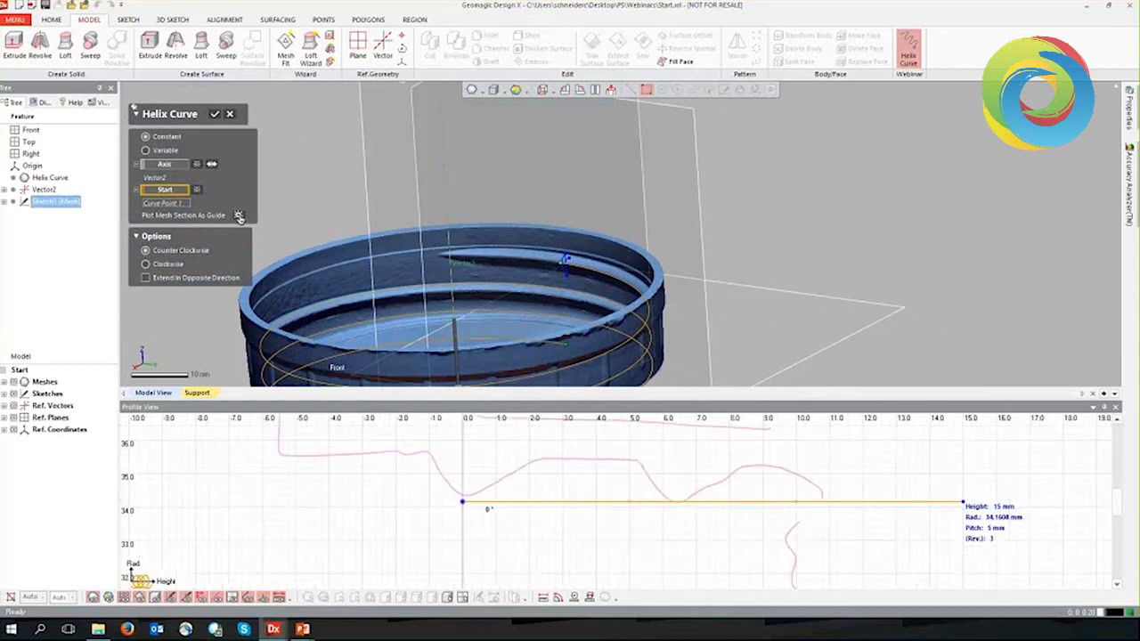
scroll(512, 529, "down", 1)
scroll(513, 529, "down", 1)
middle_click_drag(532, 561, 533, 543)
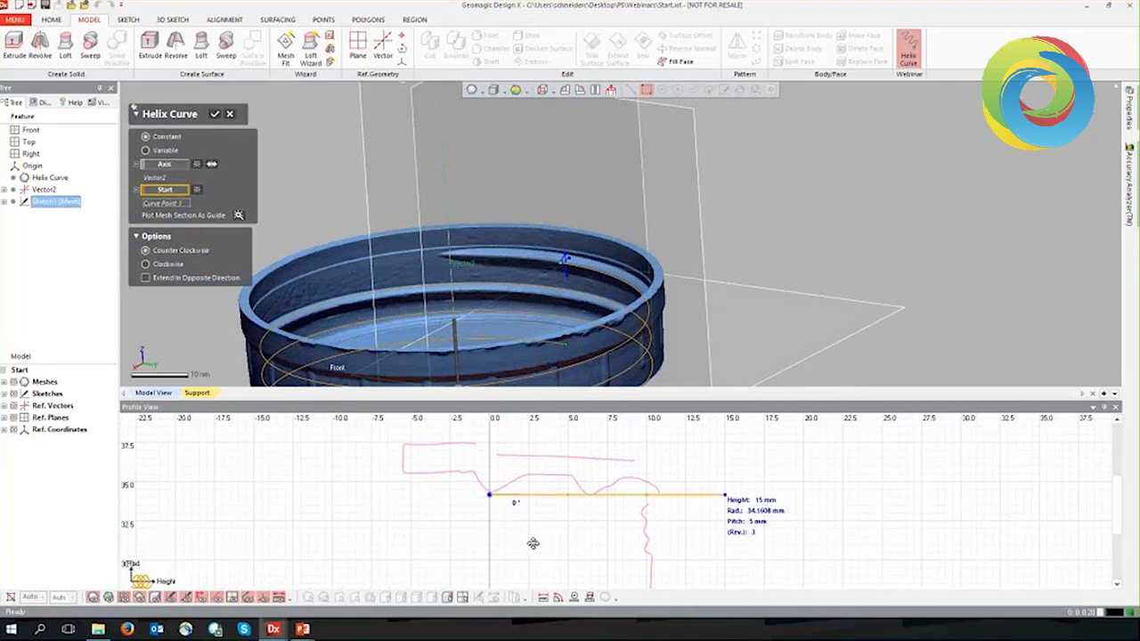
scroll(538, 553, "down", 3)
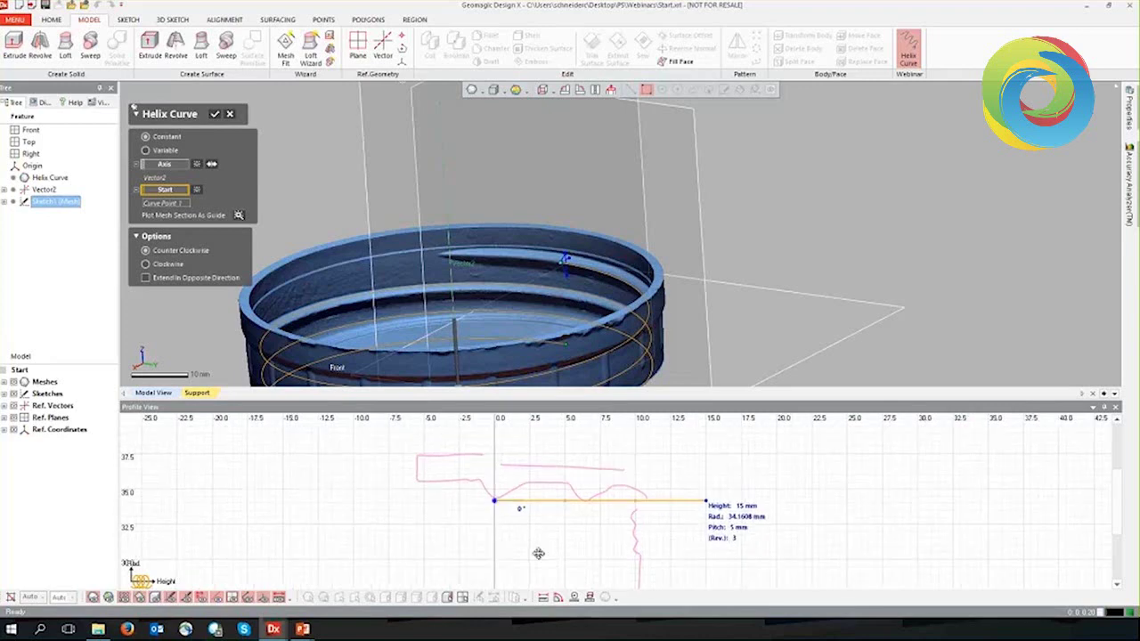
left_click_drag(630, 399, 618, 272)
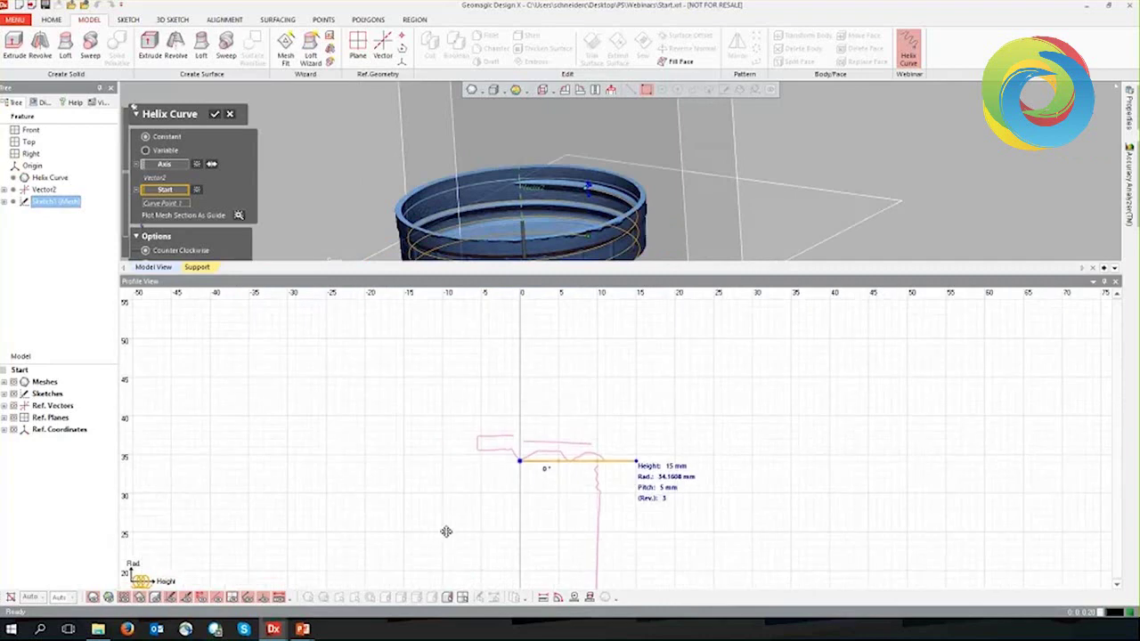
Frame the mesh section beside the 34.16 mm radius helix line in the Profile View
middle_click_drag(446, 529, 451, 471)
scroll(451, 464, "down", 1)
scroll(466, 453, "down", 2)
middle_click_drag(394, 520, 389, 475)
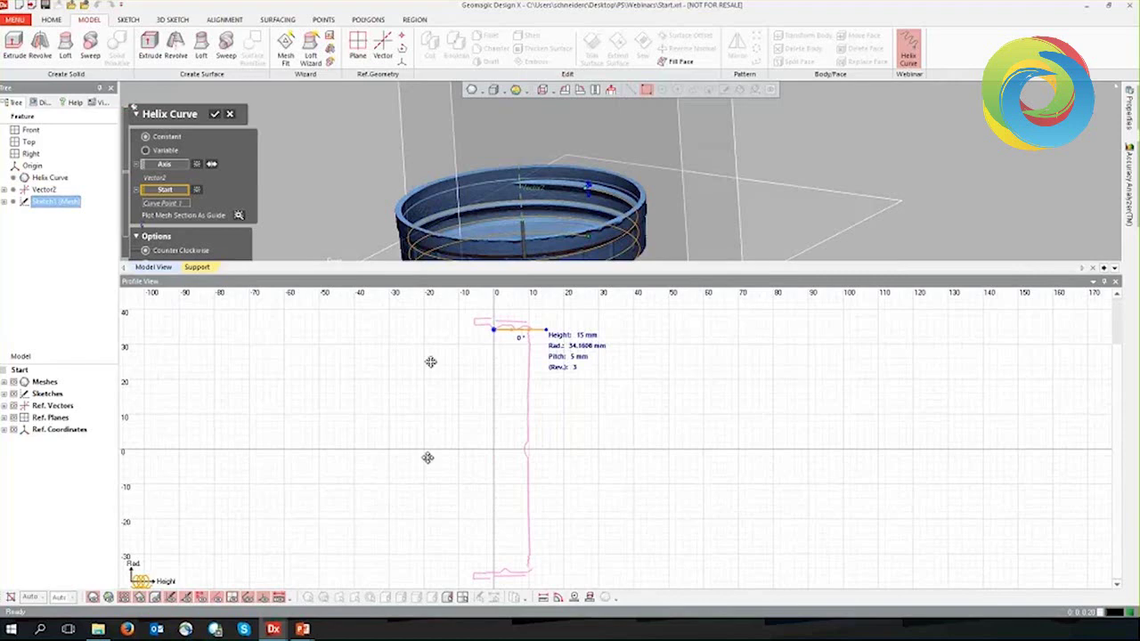
middle_click_drag(433, 348, 440, 440)
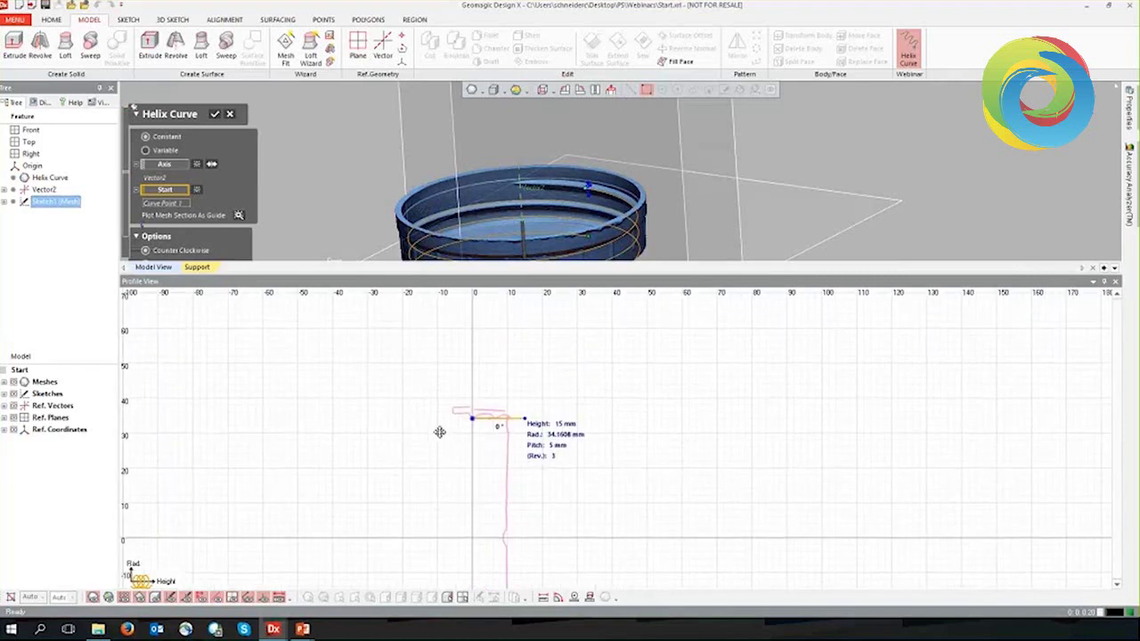
scroll(494, 436, "up", 1)
scroll(492, 436, "up", 2)
scroll(489, 436, "up", 2)
scroll(485, 434, "up", 2)
scroll(484, 435, "up", 1)
middle_click_drag(496, 397, 513, 455)
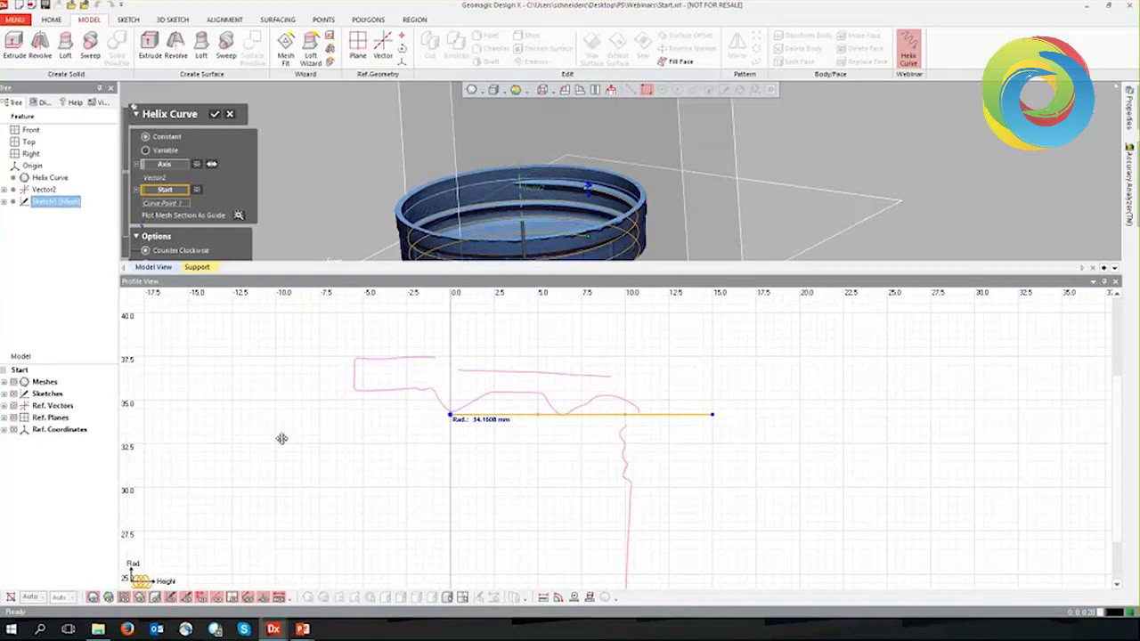
middle_click_drag(641, 349, 677, 401)
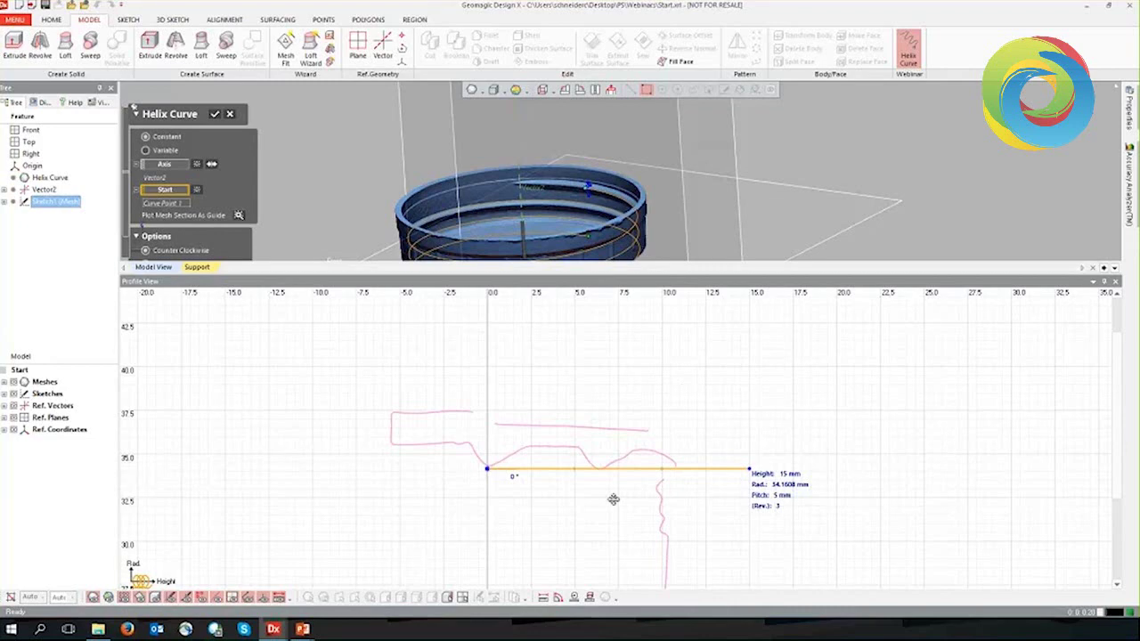
Enlarge the 3D view and orbit the cap from a front side view to an oblique top view
scroll(606, 492, "up", 1)
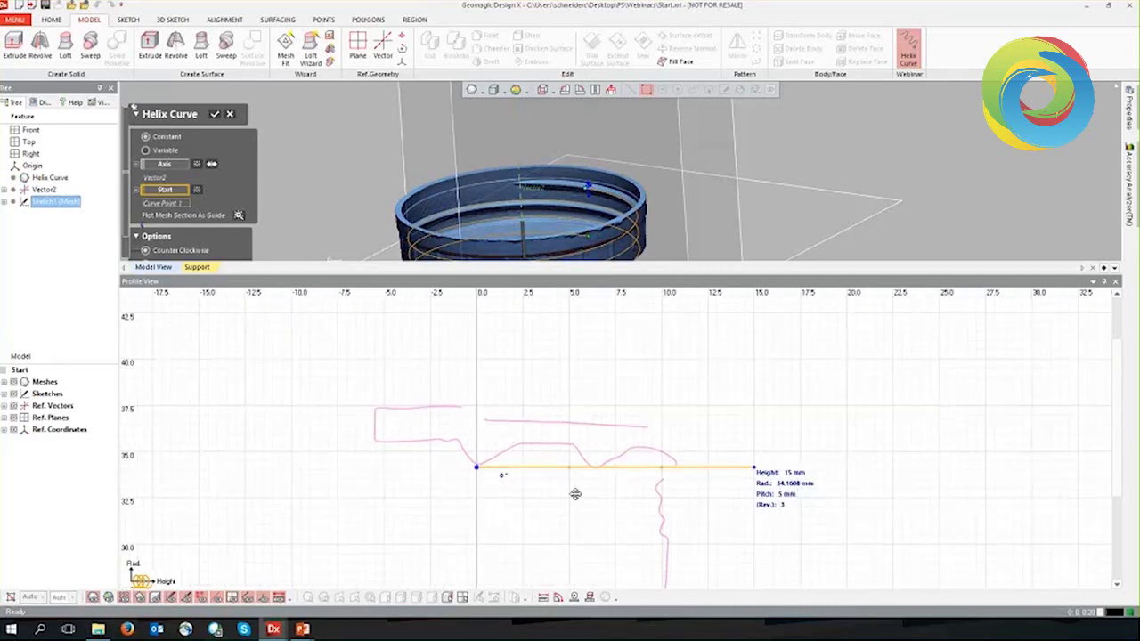
scroll(570, 492, "up", 2)
scroll(614, 454, "up", 1)
scroll(669, 413, "up", 2)
scroll(391, 521, "down", 1)
scroll(391, 522, "down", 2)
scroll(391, 521, "down", 2)
scroll(391, 521, "down", 2)
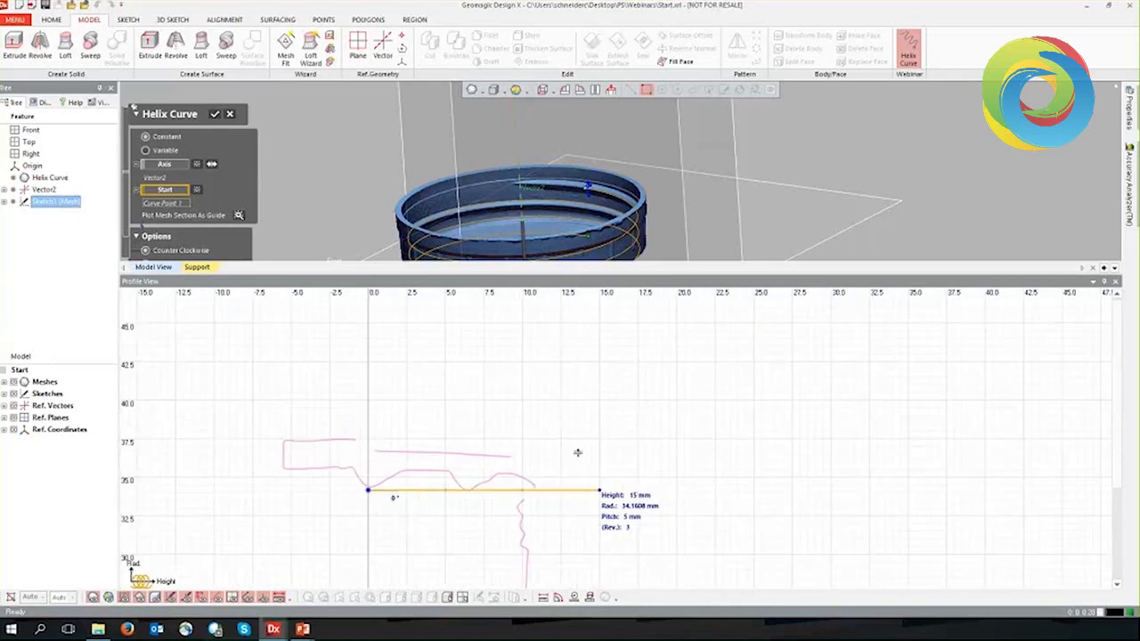
left_click_drag(577, 274, 578, 453)
right_click_drag(307, 239, 682, 273)
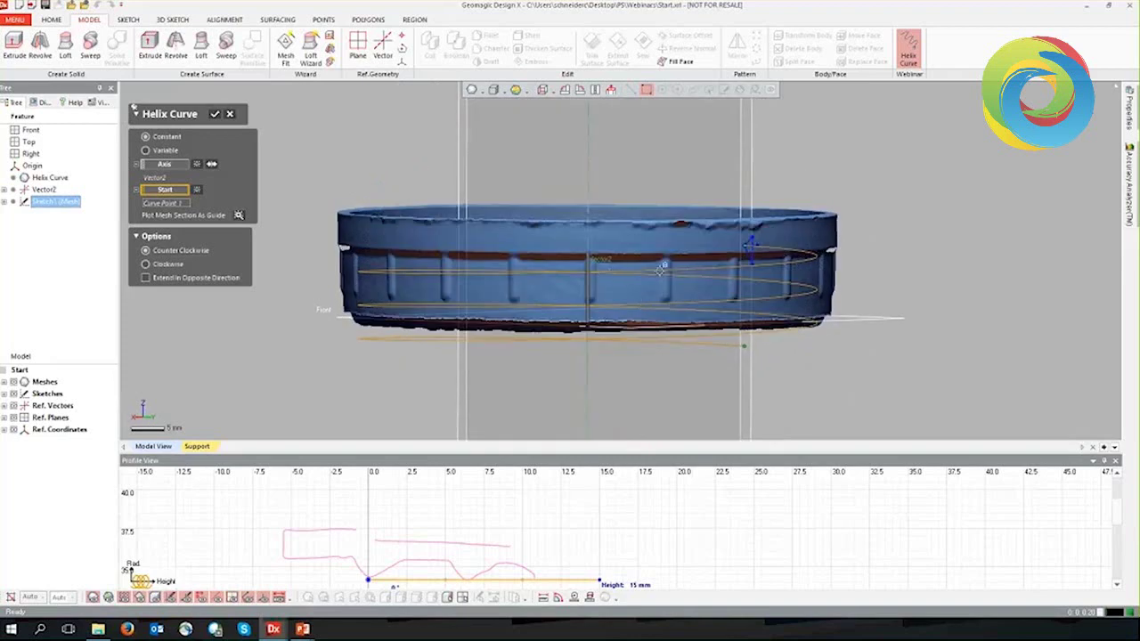
mouse_move(725, 288)
right_mouse_down()
mouse_move(593, 333)
mouse_move(520, 298)
right_mouse_up()
Taper the helix by raising its end radius to 38.25 mm at a 15.25° angle
left_click_drag(657, 455, 666, 372)
mouse_move(699, 494)
middle_mouse_down()
mouse_move(832, 431)
mouse_move(834, 443)
middle_mouse_up()
right_click_drag(865, 294, 652, 339)
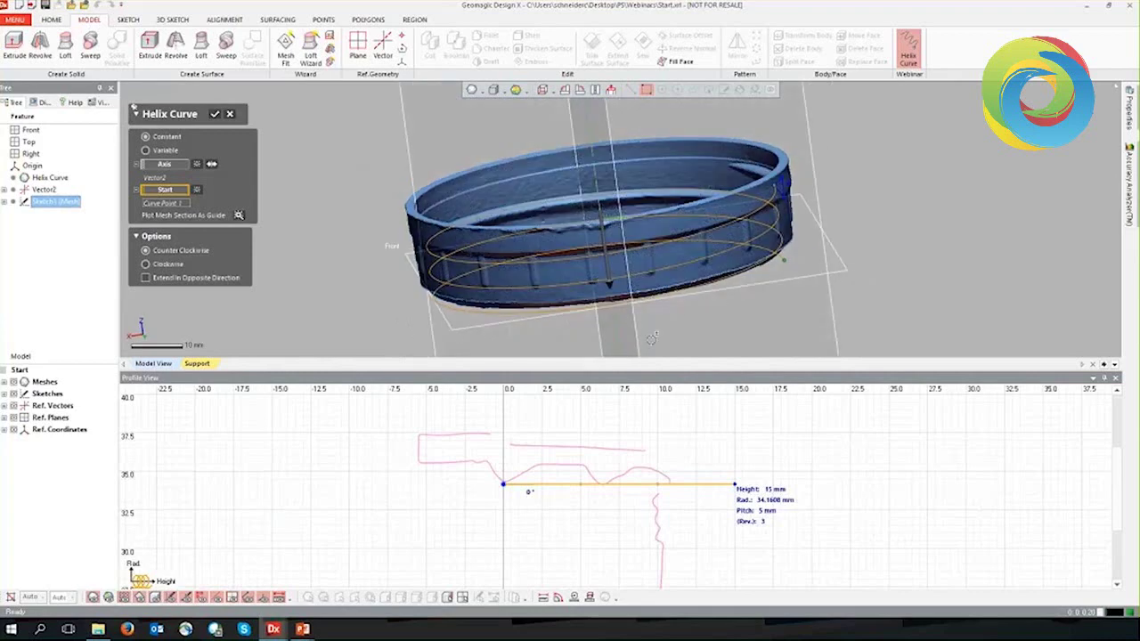
mouse_move(415, 287)
right_mouse_down()
mouse_move(598, 285)
mouse_move(373, 289)
mouse_move(499, 352)
right_mouse_up()
left_click_drag(736, 486, 734, 423)
right_click_drag(663, 259, 683, 250)
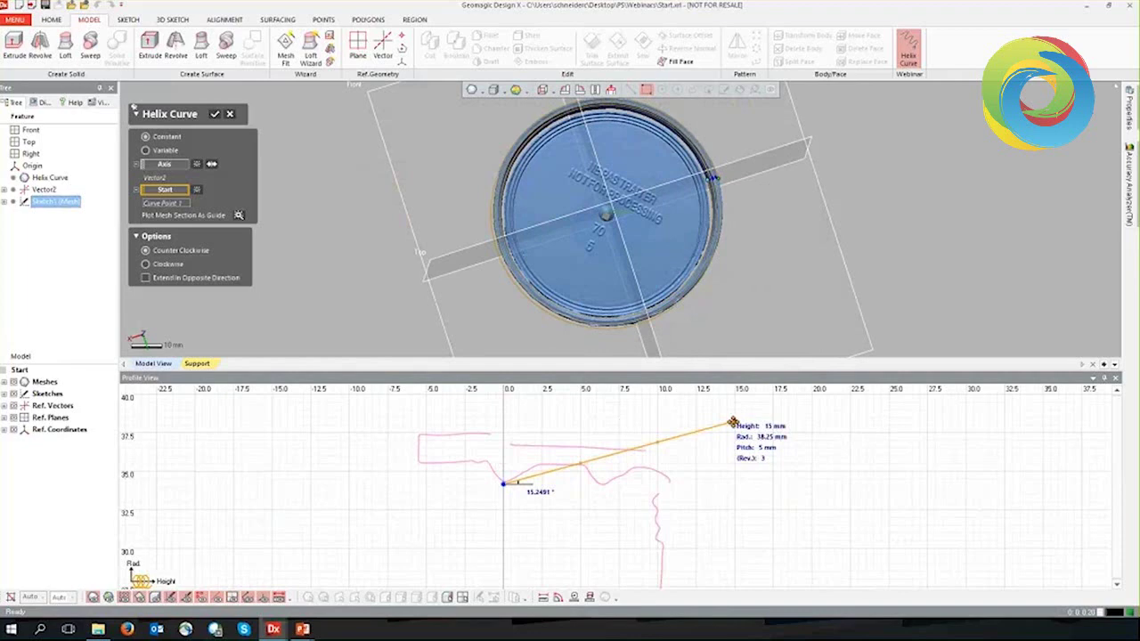
Drag the helix end to a nearly flat profile: 9 mm high, 34.25 mm radius, 1.8 revolutions
mouse_move(733, 422)
left_mouse_down()
mouse_move(718, 455)
mouse_move(725, 541)
left_mouse_up()
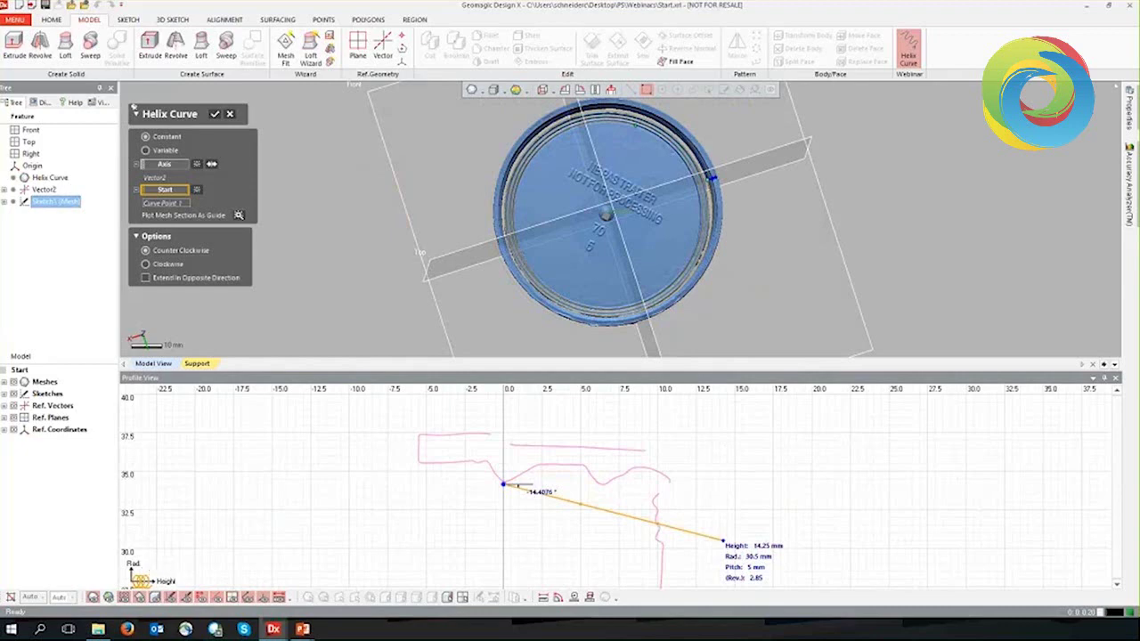
scroll(713, 185, "up", 3)
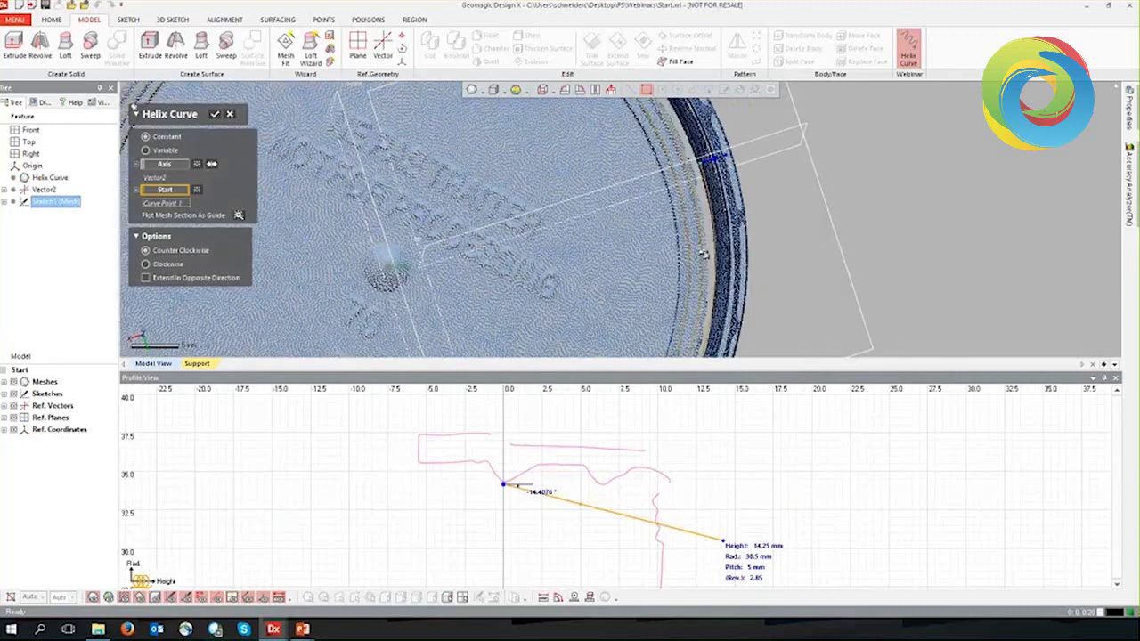
scroll(712, 183, "up", 1)
scroll(713, 178, "up", 1)
scroll(713, 178, "up", 2)
scroll(713, 178, "up", 1)
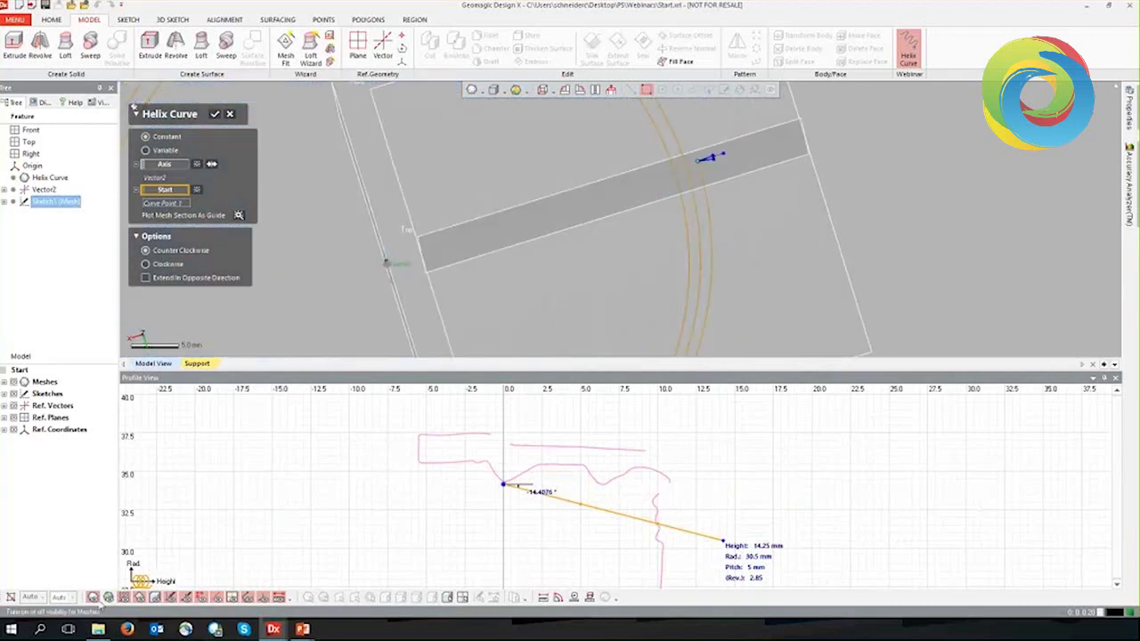
right_click_drag(704, 187, 653, 274)
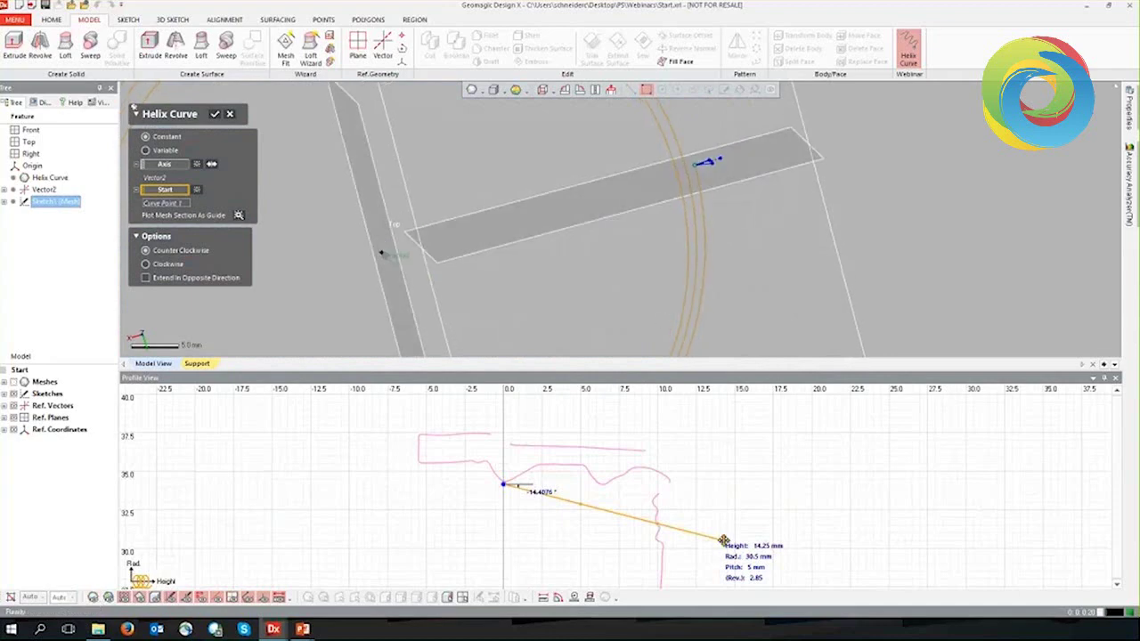
left_click_drag(721, 539, 718, 402)
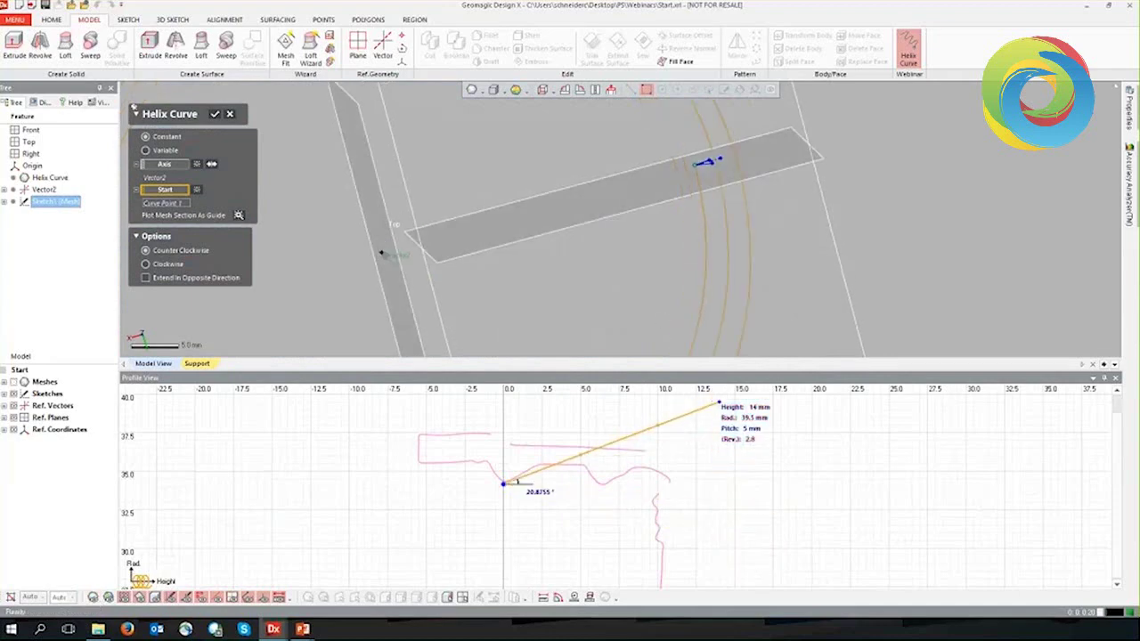
mouse_move(381, 253)
right_mouse_down()
mouse_move(644, 234)
mouse_move(675, 158)
mouse_move(729, 297)
right_mouse_up()
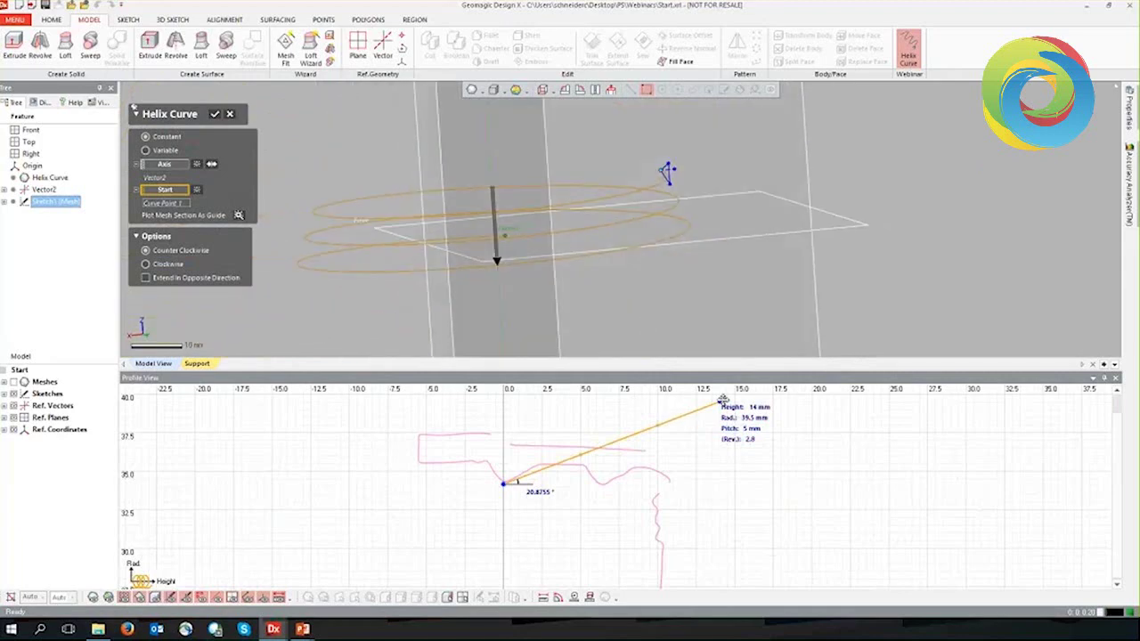
mouse_move(720, 402)
left_mouse_down()
mouse_move(611, 476)
mouse_move(640, 486)
left_mouse_up()
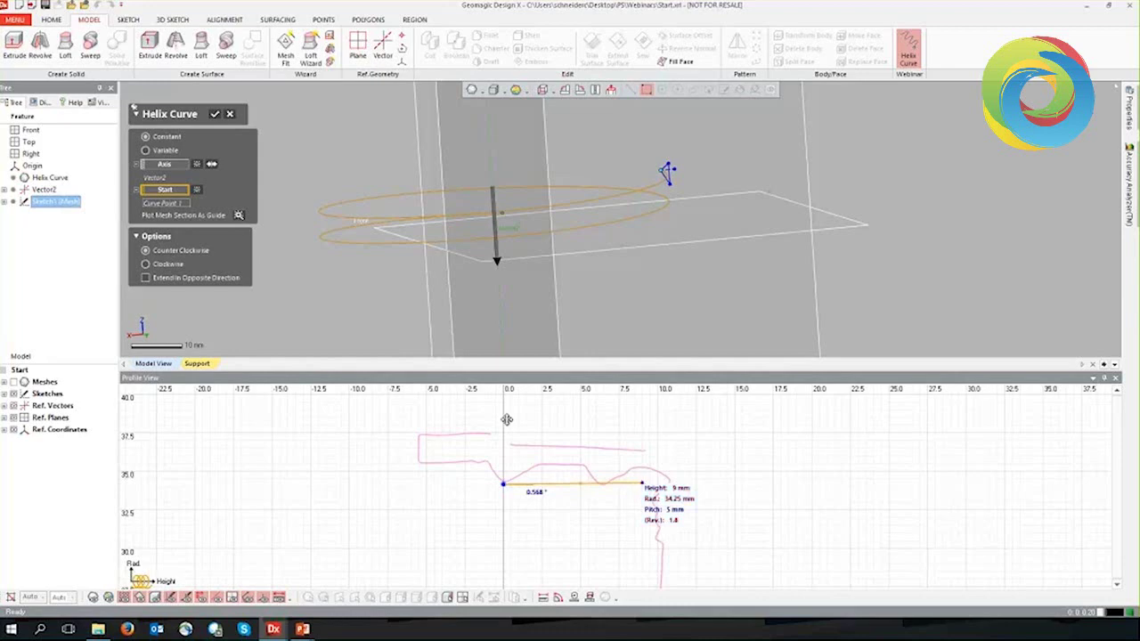
Show the scanned cap mesh and orbit around it alongside the helix preview
left_click(92, 597)
mouse_move(376, 296)
right_mouse_down()
mouse_move(418, 244)
mouse_move(724, 183)
right_mouse_up()
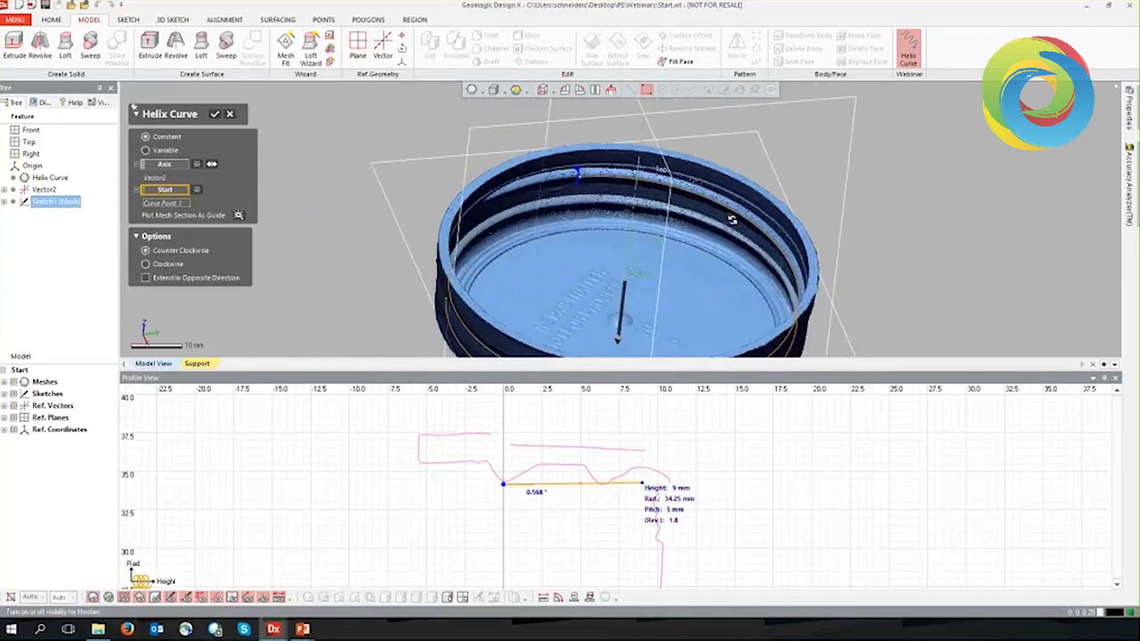
scroll(724, 182, "up", 2)
scroll(724, 183, "up", 2)
scroll(725, 183, "up", 2)
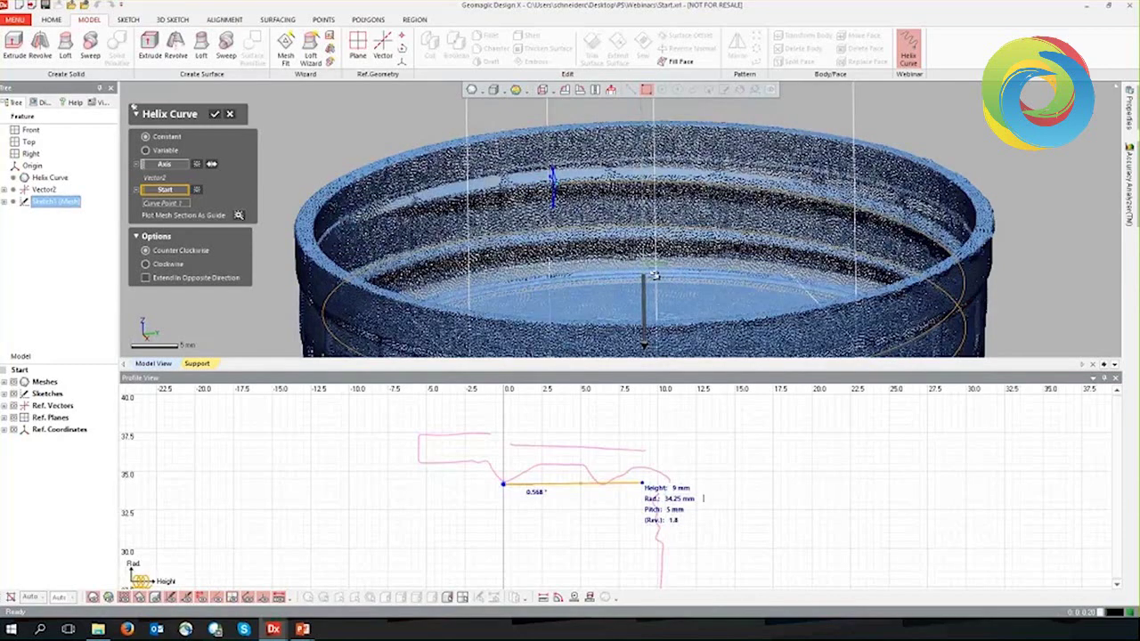
right_click_drag(655, 276, 627, 264)
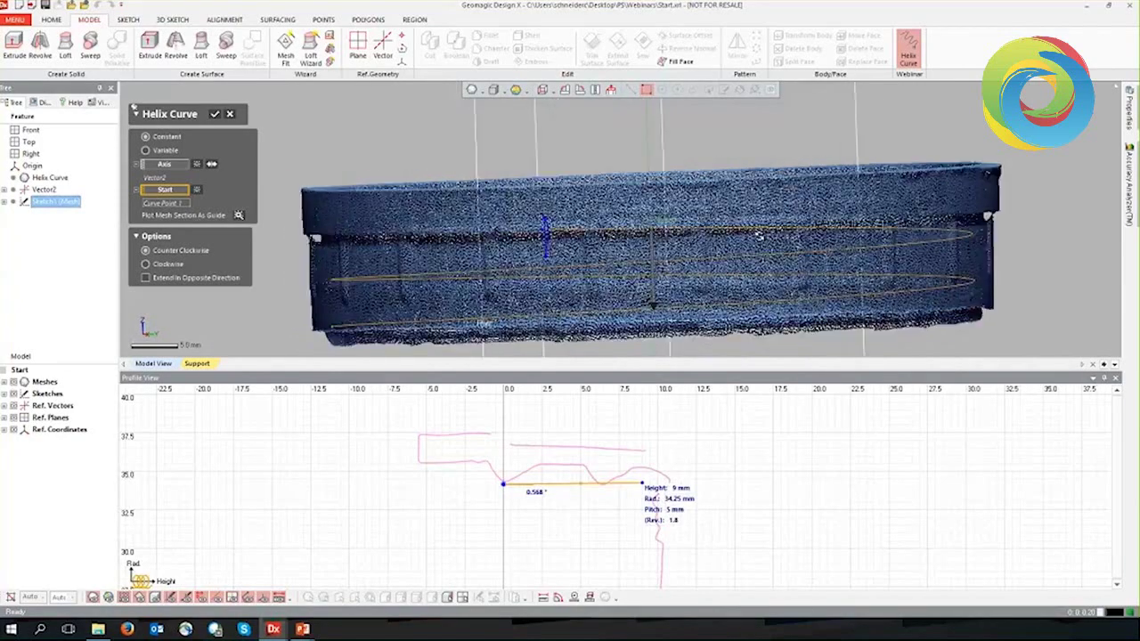
mouse_move(626, 264)
right_mouse_down()
mouse_move(437, 276)
mouse_move(876, 230)
right_mouse_up()
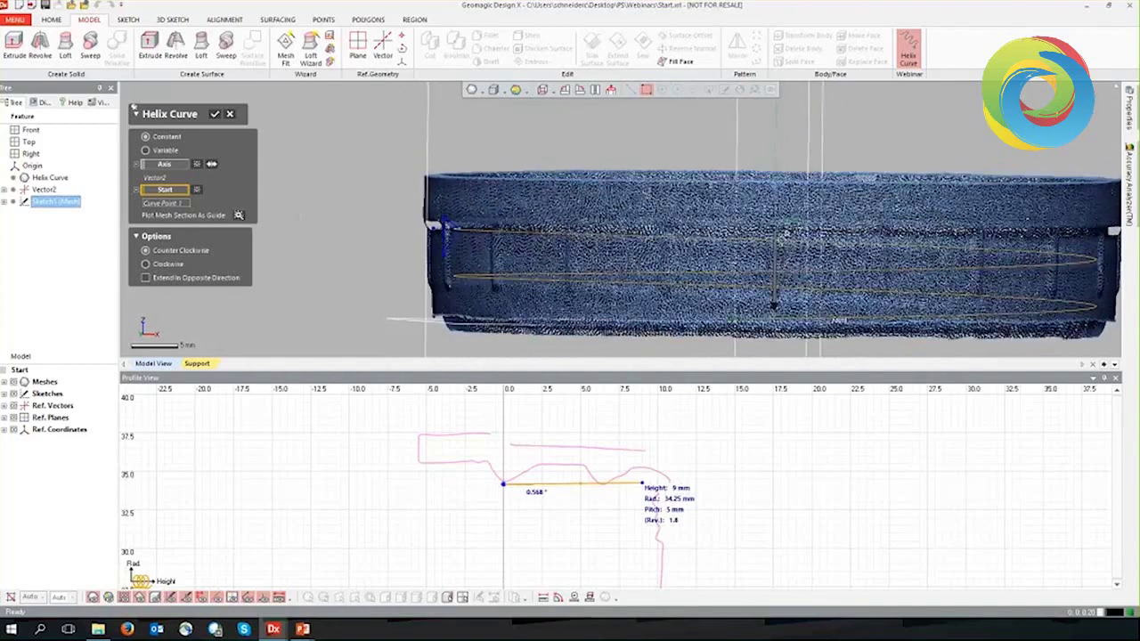
right_click_drag(876, 230, 441, 227)
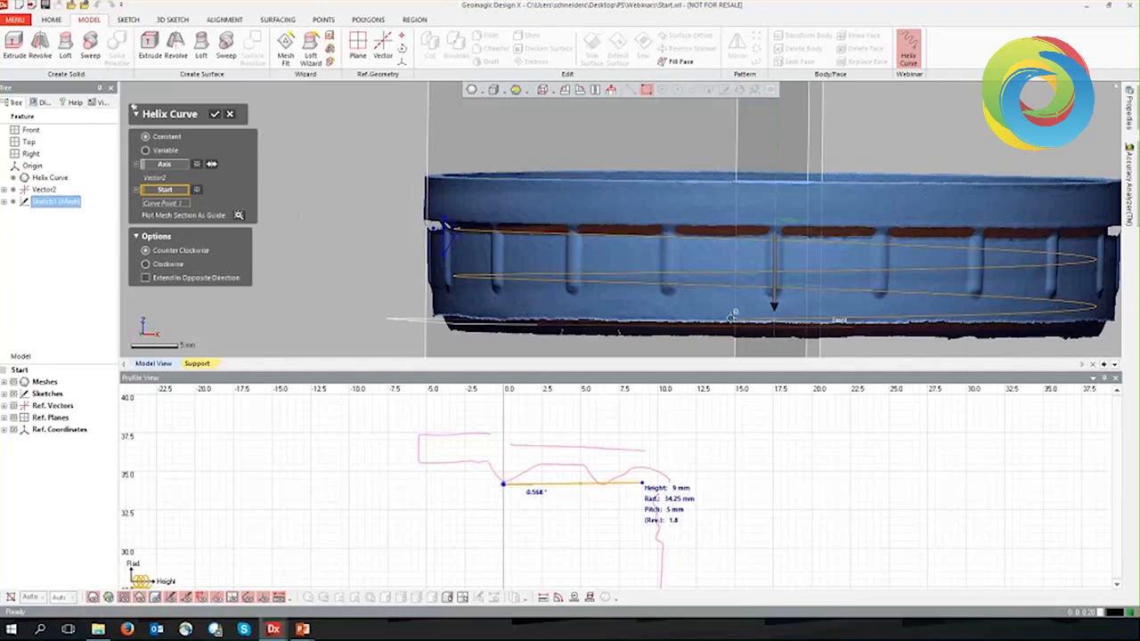
Hide the mesh to inspect the helix rings alone, then show the mesh again
key("ctrl+1")
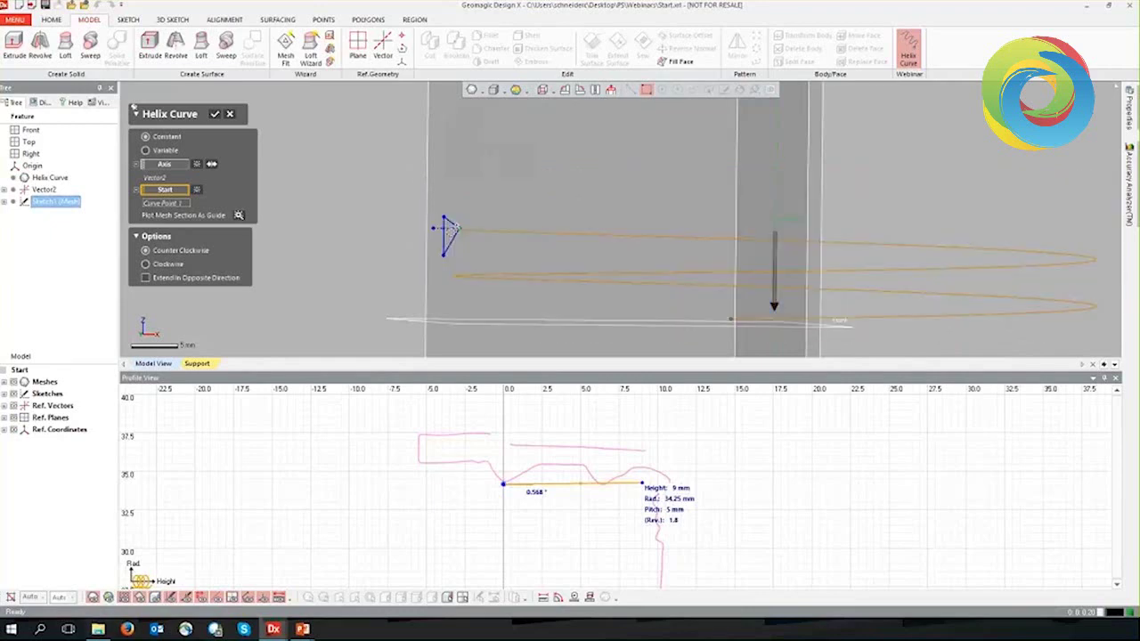
right_click_drag(712, 330, 538, 271)
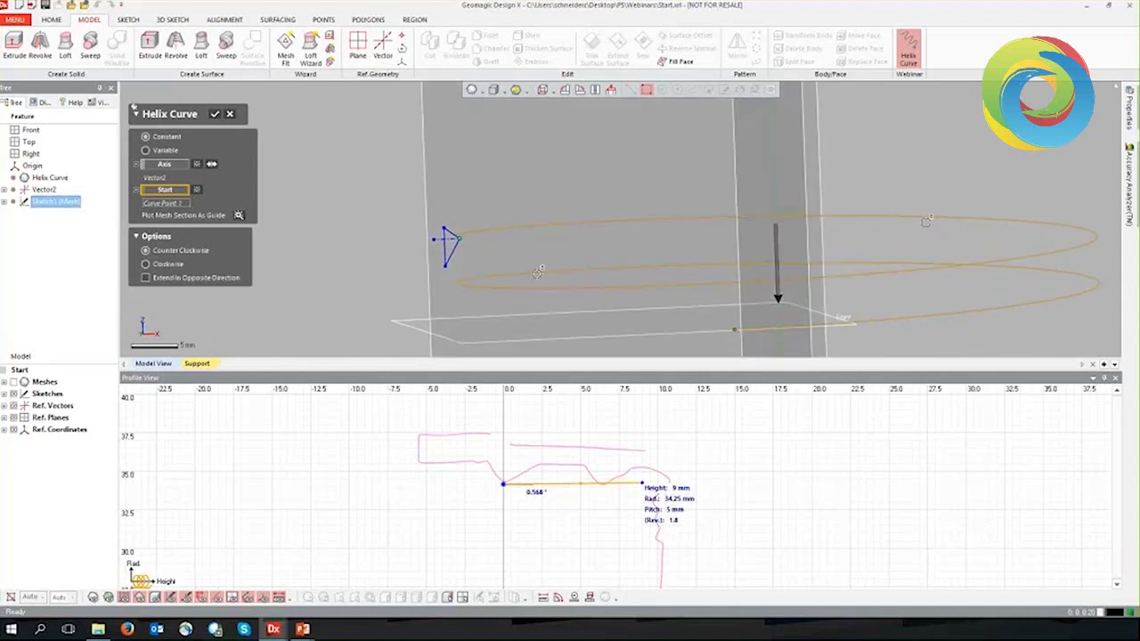
right_click_drag(538, 272, 462, 239)
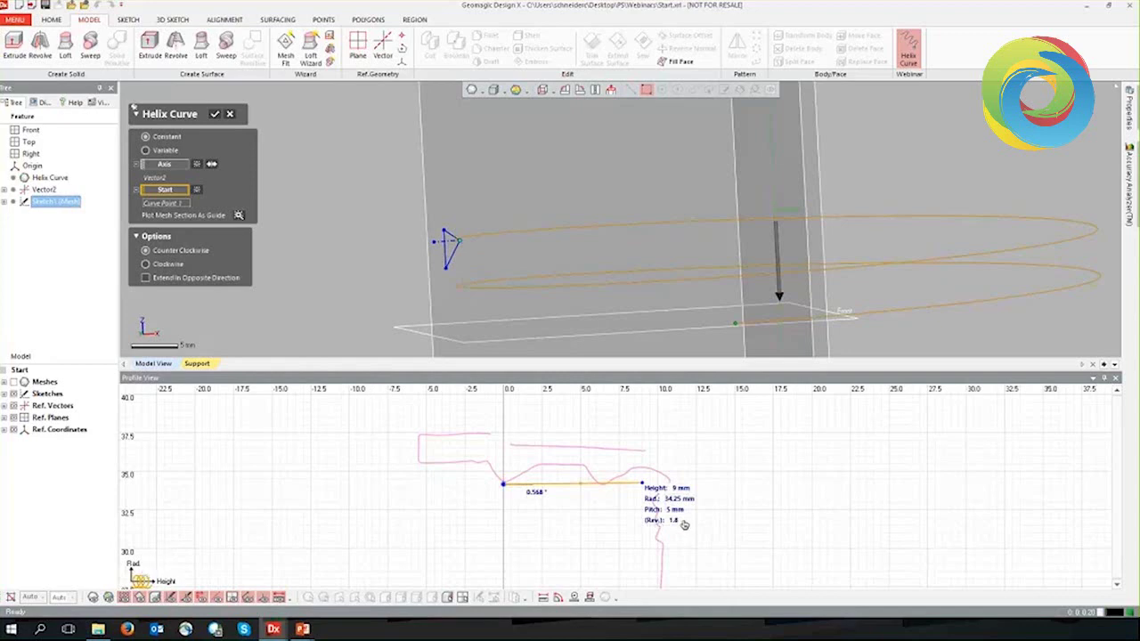
left_click(109, 597)
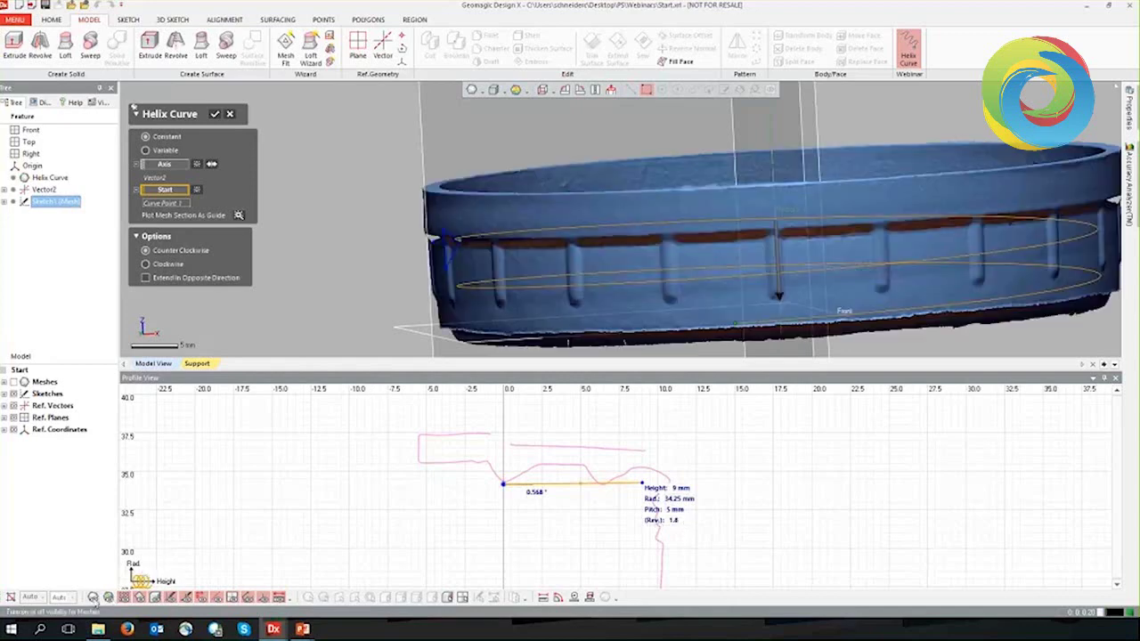
scroll(704, 250, "down", 1)
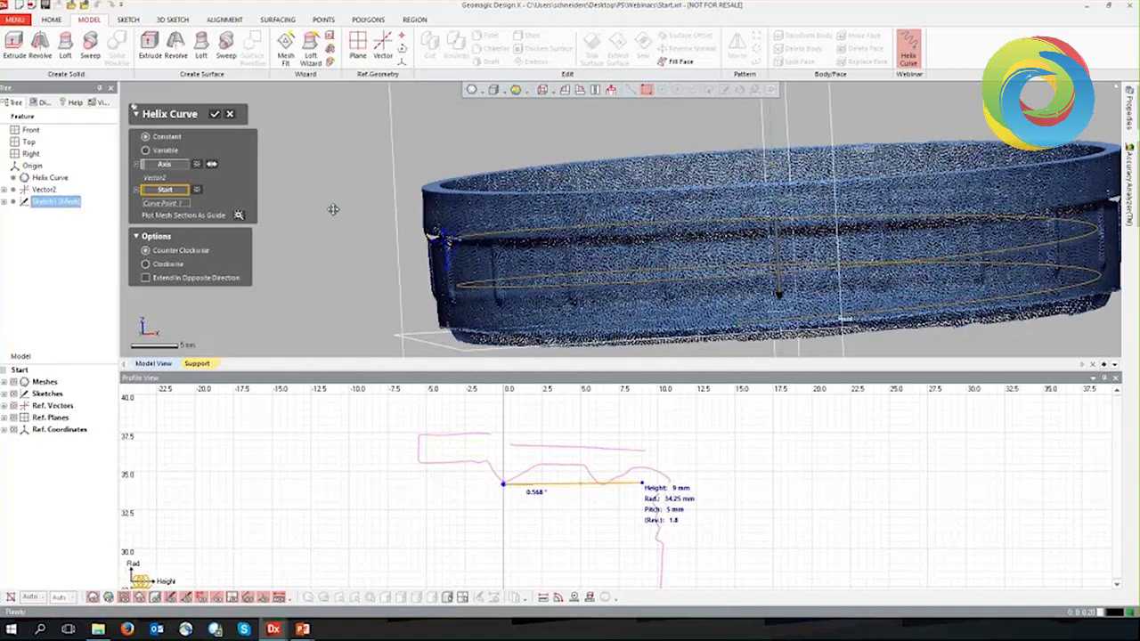
scroll(748, 207, "down", 3)
middle_click_drag(748, 208, 945, 255)
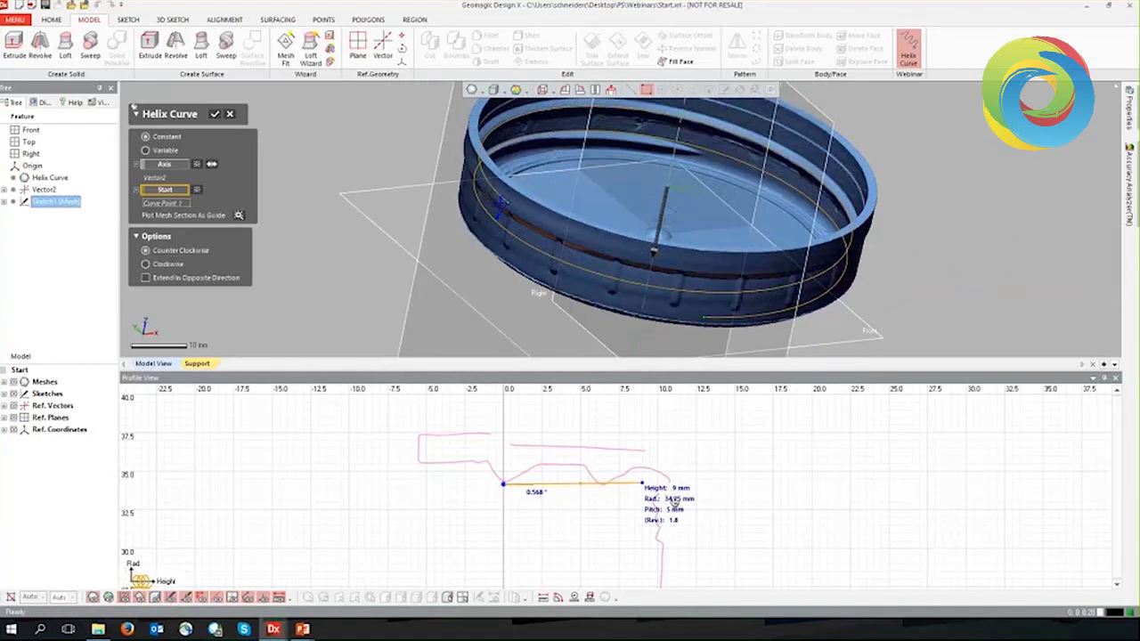
Select the helix revolutions value and view the cap from a more frontal angle
left_click(685, 520)
right_click_drag(618, 295, 673, 211)
scroll(673, 211, "up", 3)
scroll(679, 191, "up", 3)
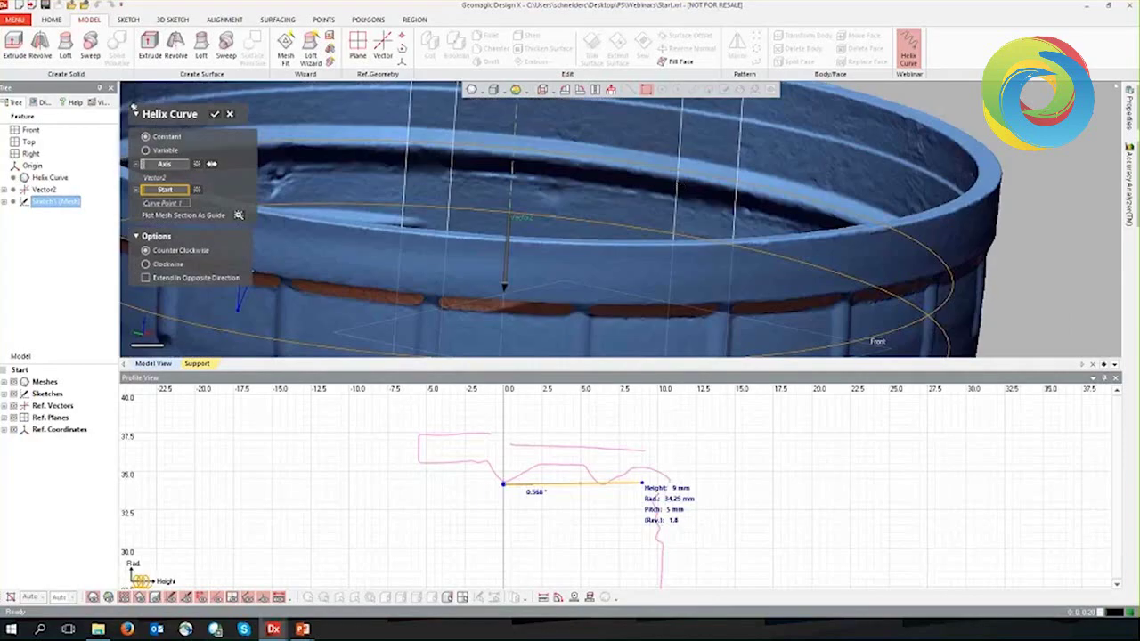
scroll(592, 277, "down", 5)
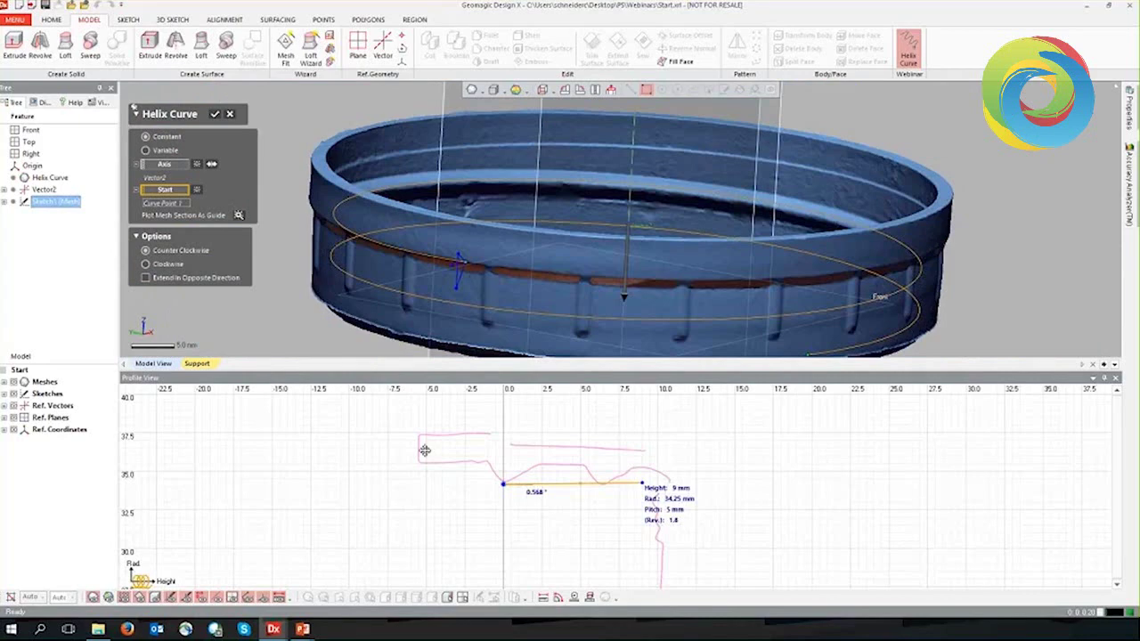
scroll(547, 300, "down", 1)
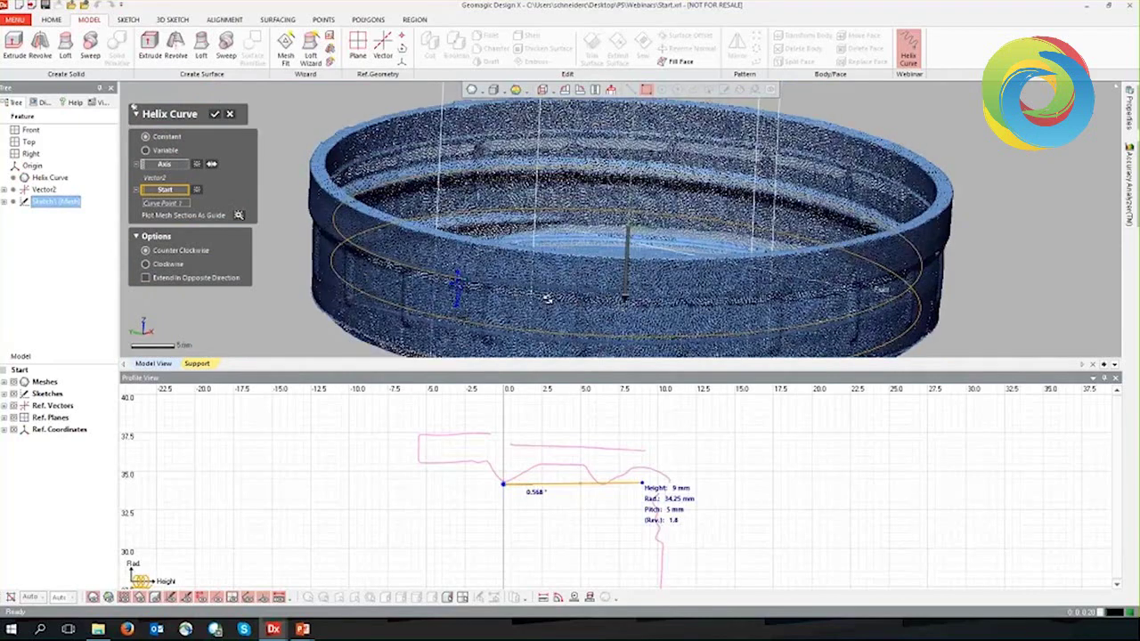
Set the helix height to 9.5 mm
double_click(675, 489)
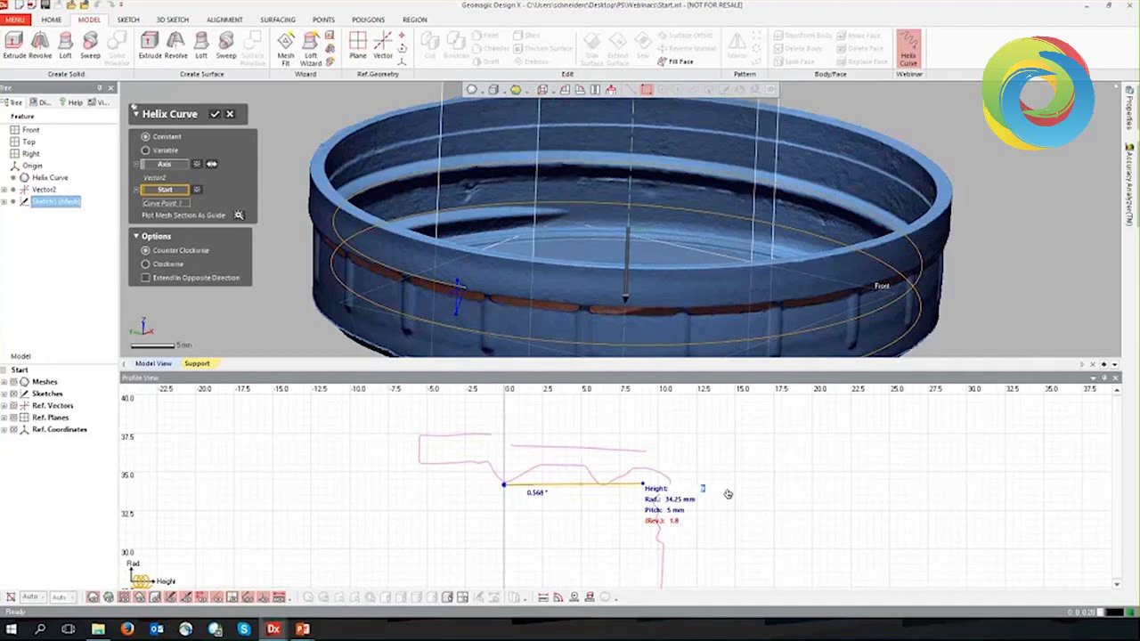
type("9.5")
key("Return")
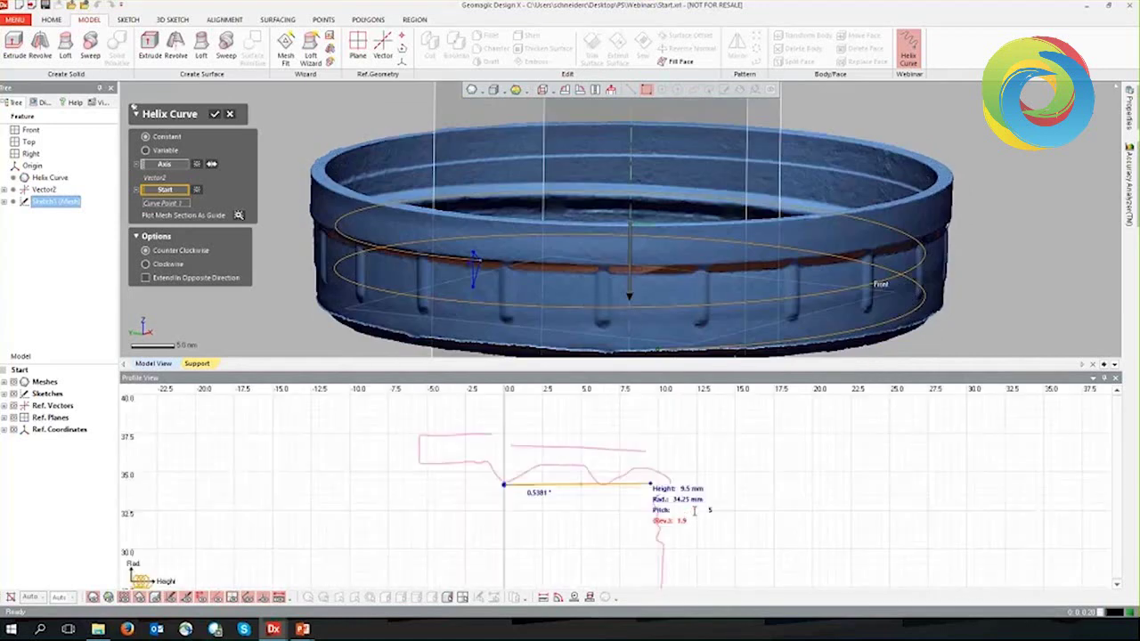
Set the helix pitch to 6.5 mm, giving about 1.46 revolutions
double_click(686, 510)
type(".5")
key("Return")
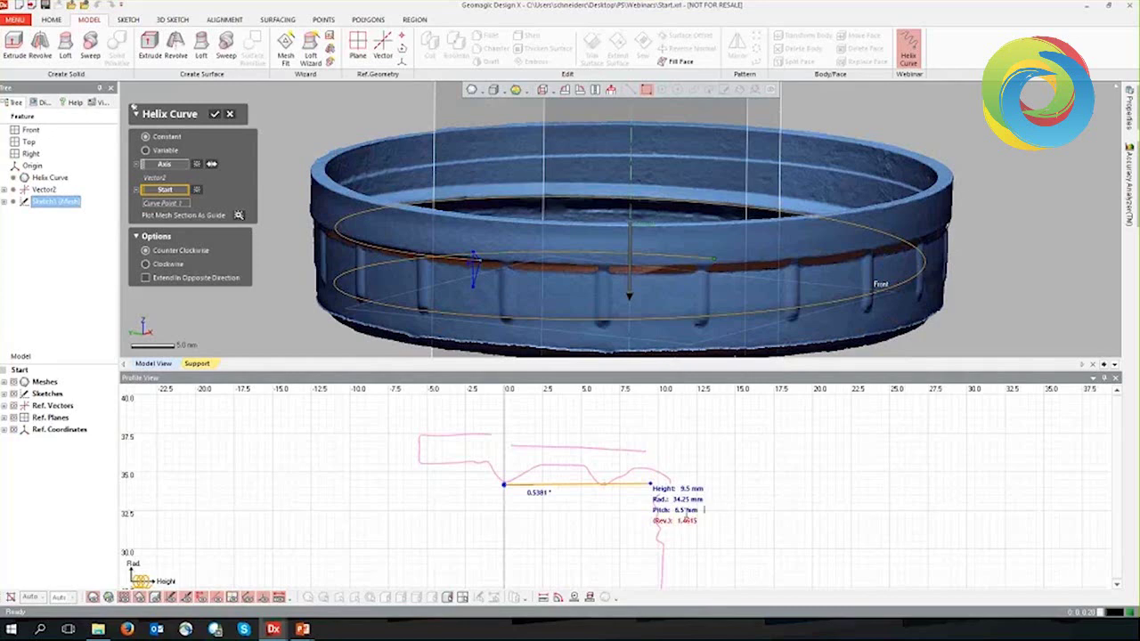
double_click(693, 511)
left_click(713, 511)
left_click(713, 512)
key("Return")
mouse_move(648, 267)
right_mouse_down()
mouse_move(648, 305)
mouse_move(331, 280)
right_mouse_up()
scroll(648, 305, "up", 5)
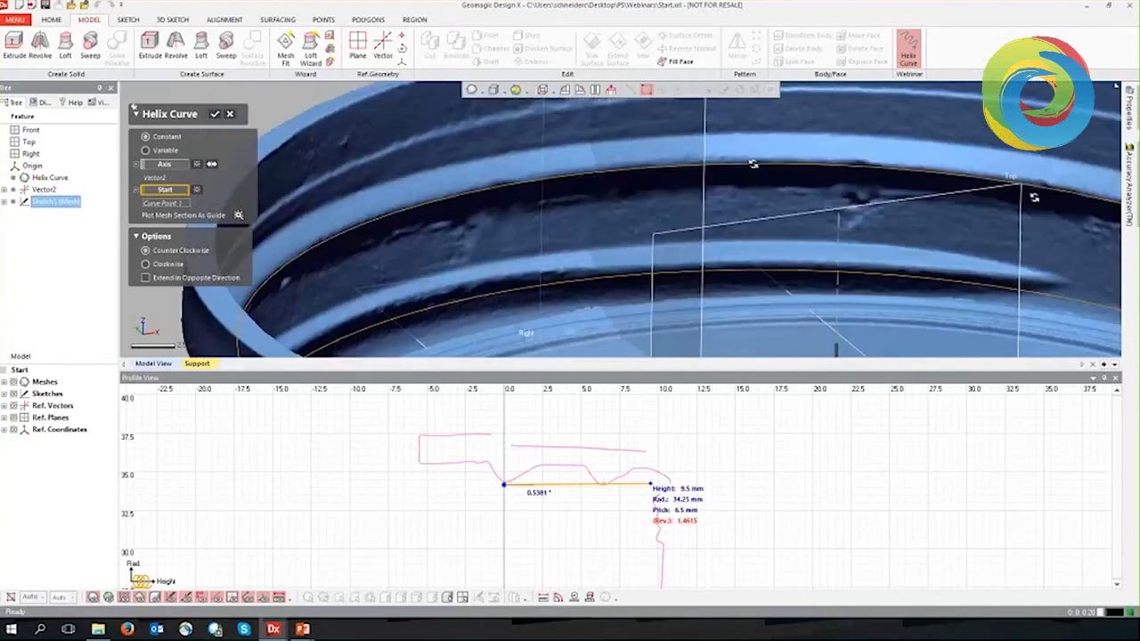
right_click_drag(1033, 197, 726, 224)
scroll(723, 211, "up", 2)
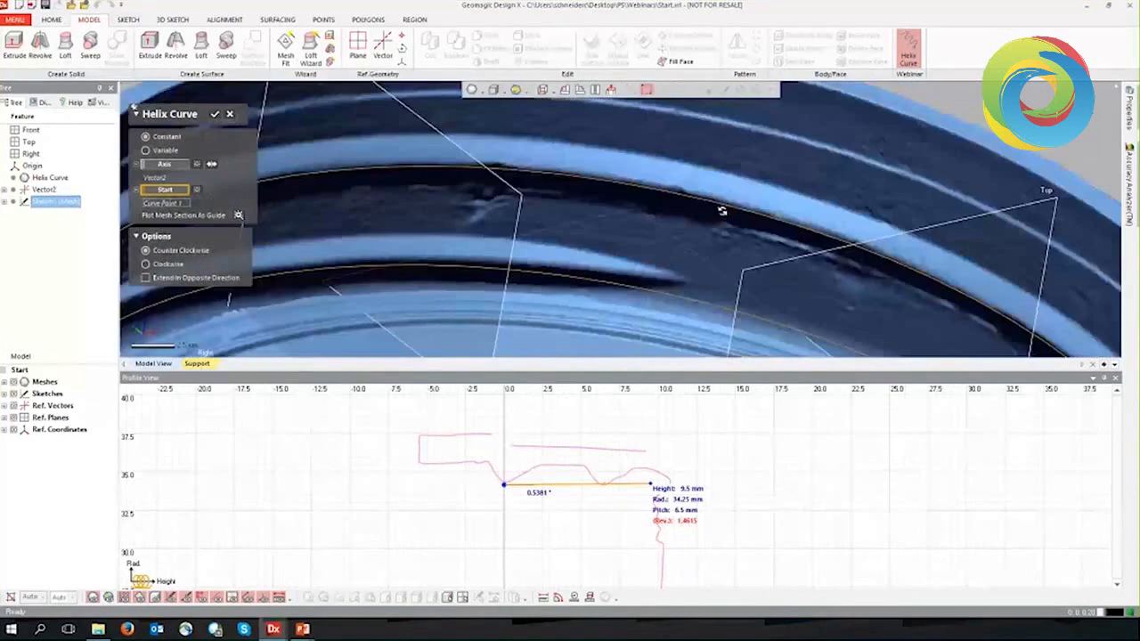
scroll(723, 211, "down", 3)
right_click_drag(722, 211, 809, 304)
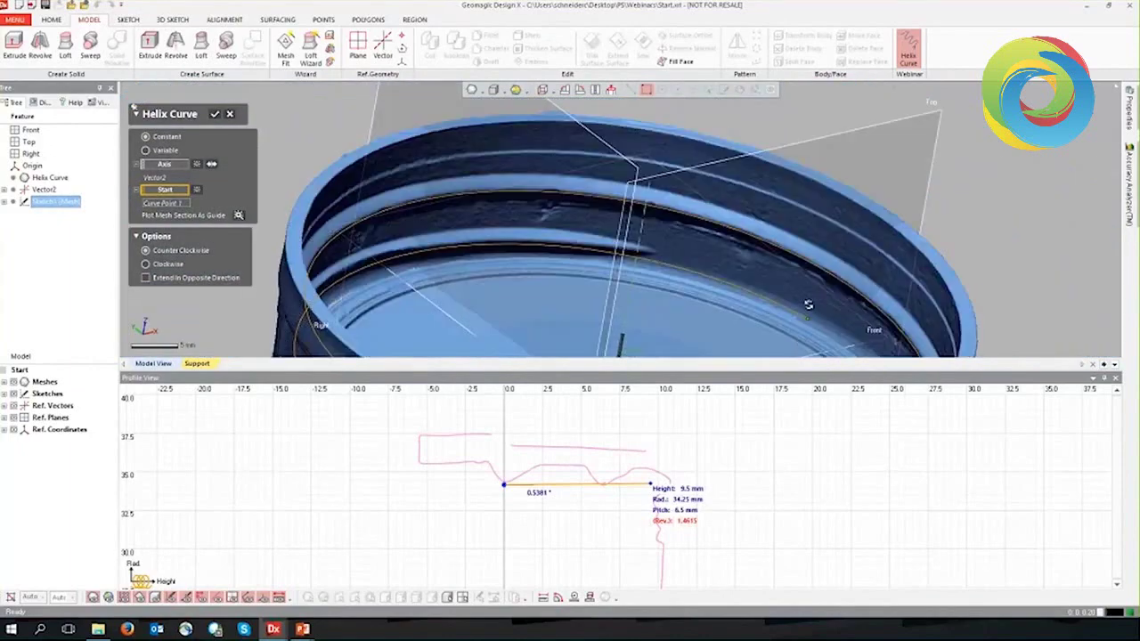
right_click_drag(699, 293, 771, 246)
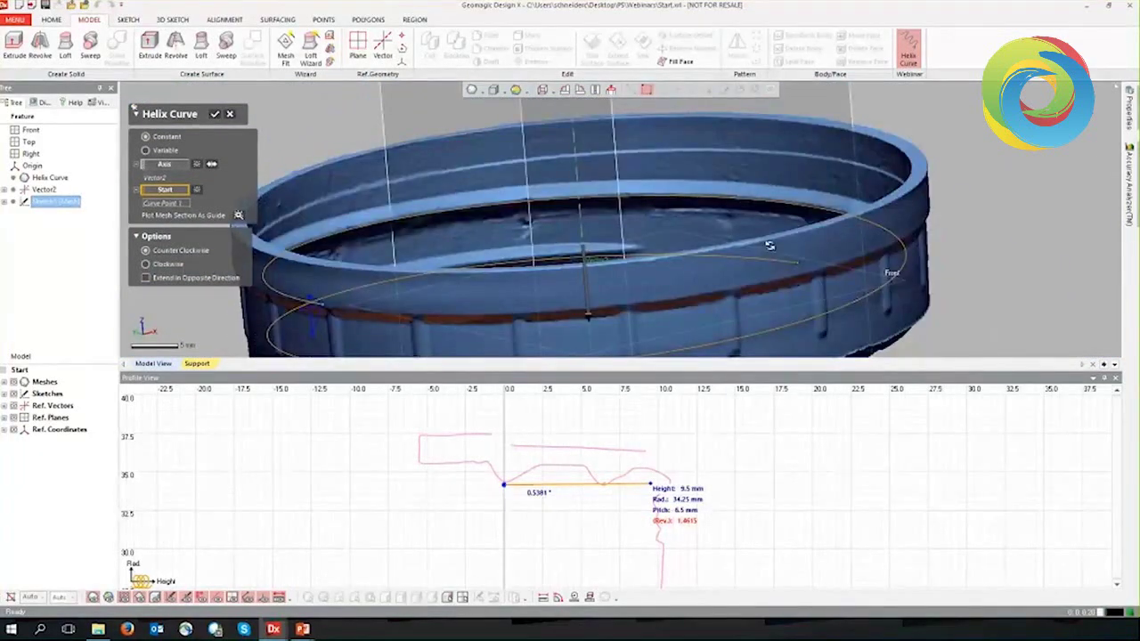
right_click_drag(770, 246, 712, 246)
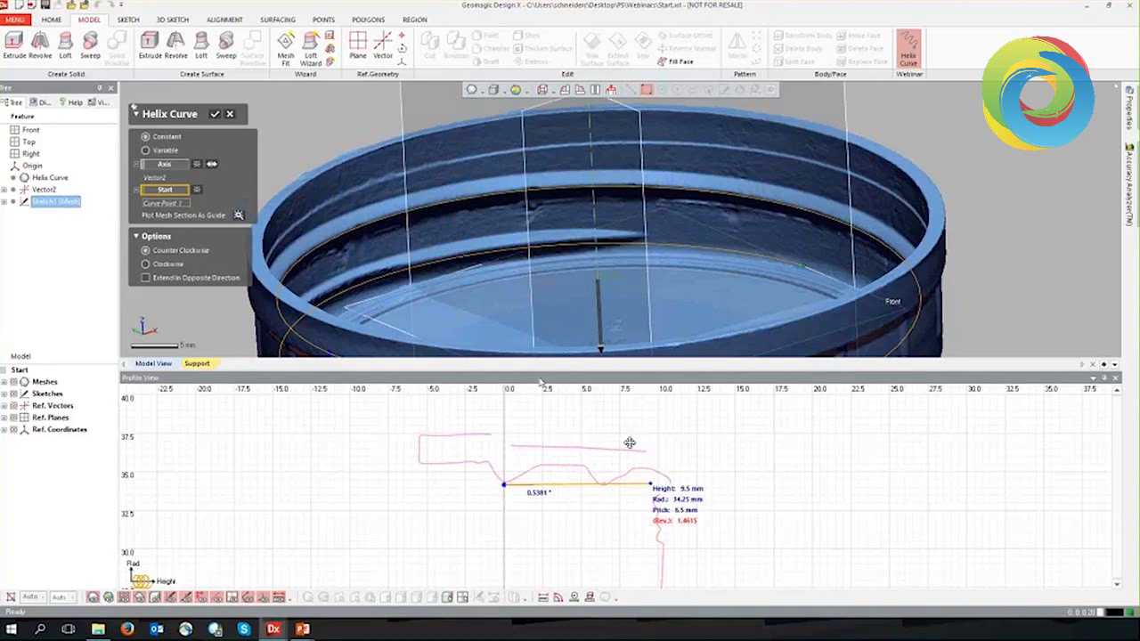
left_click(216, 116)
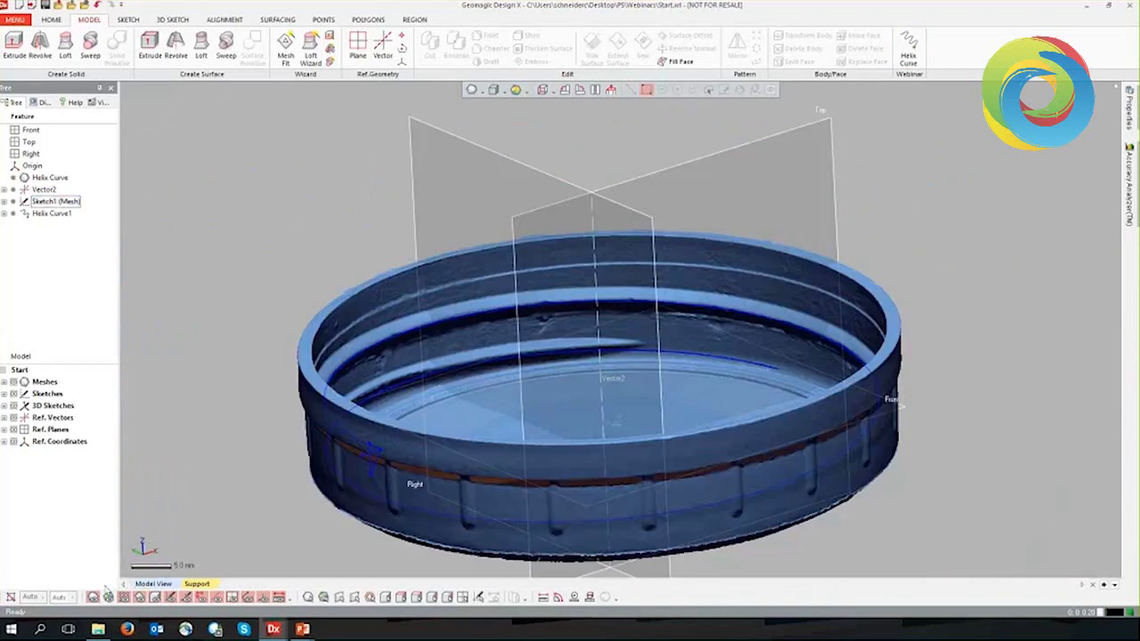
left_click(108, 595)
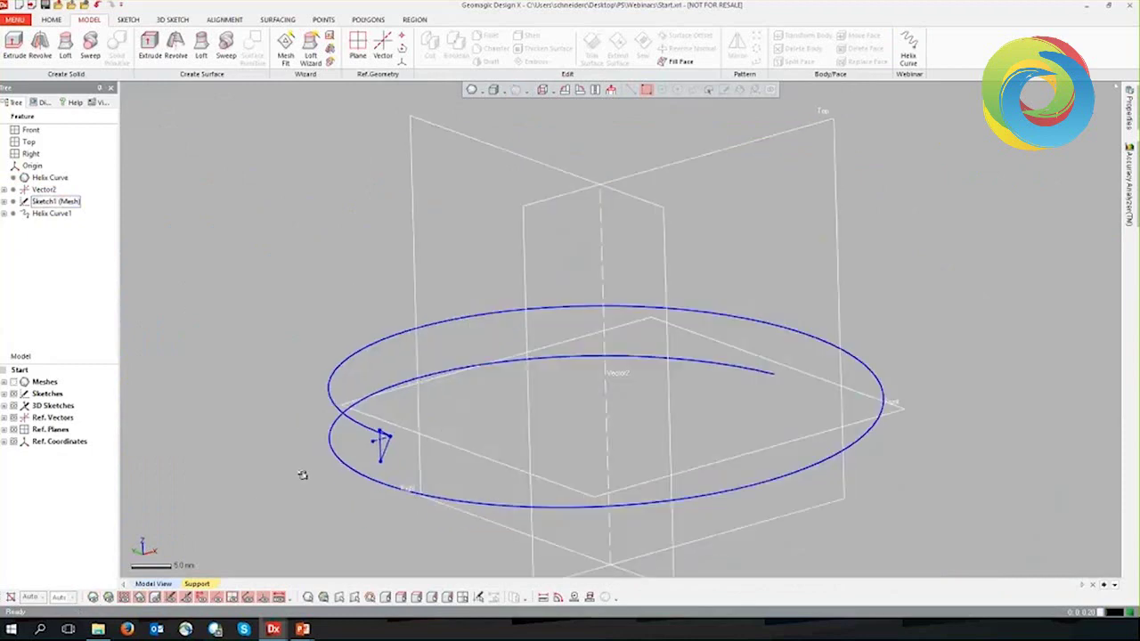
right_click_drag(303, 475, 308, 403)
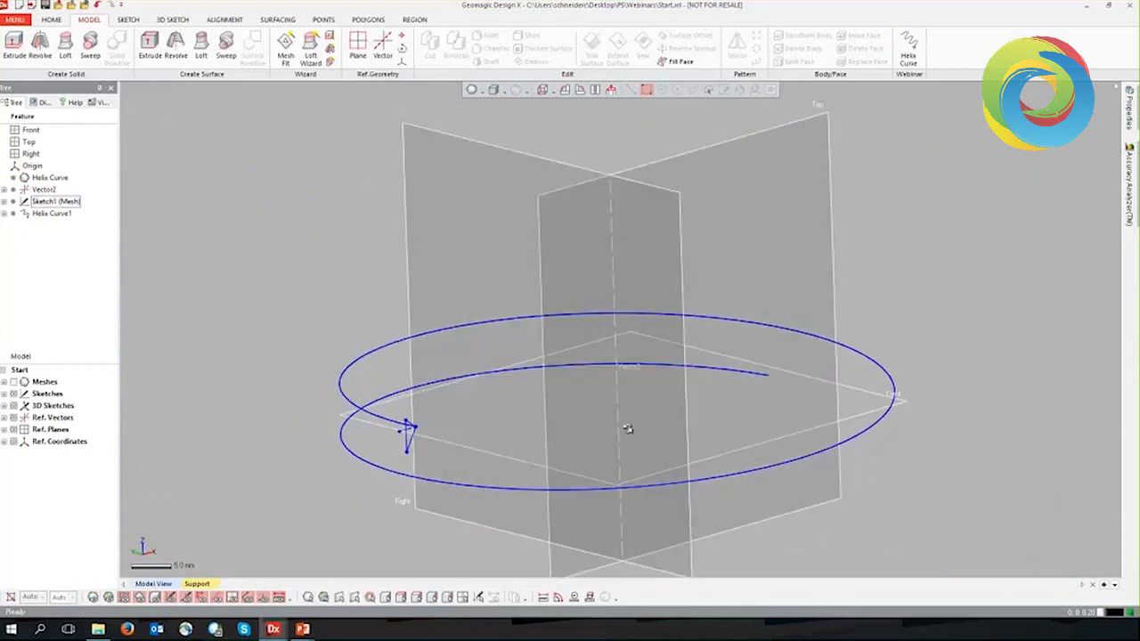
left_click(53, 214)
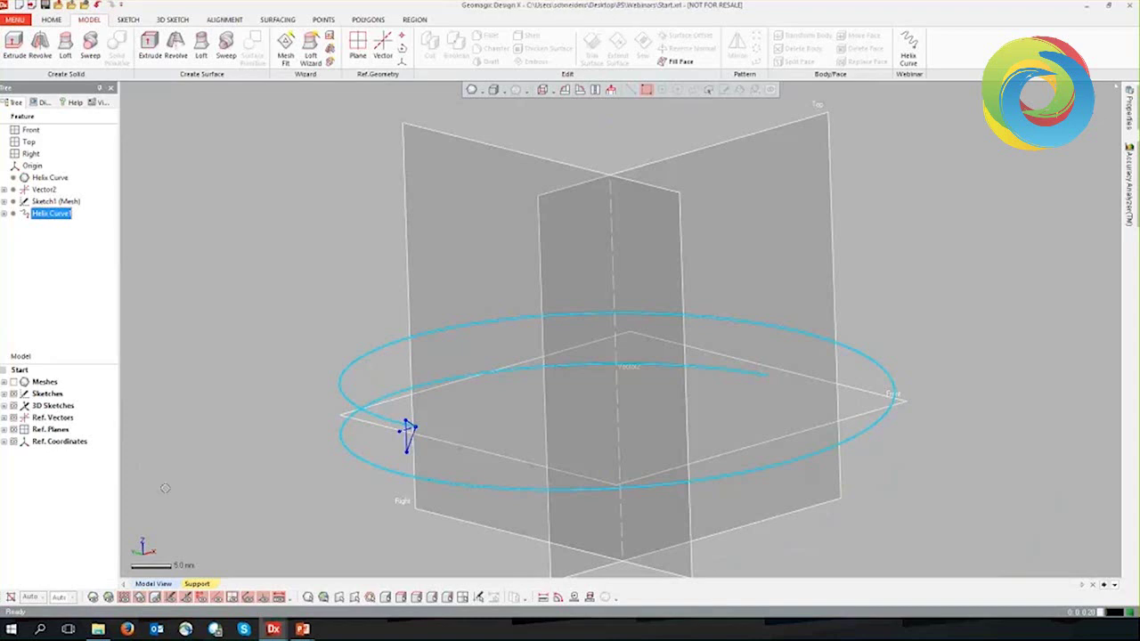
left_click(169, 494)
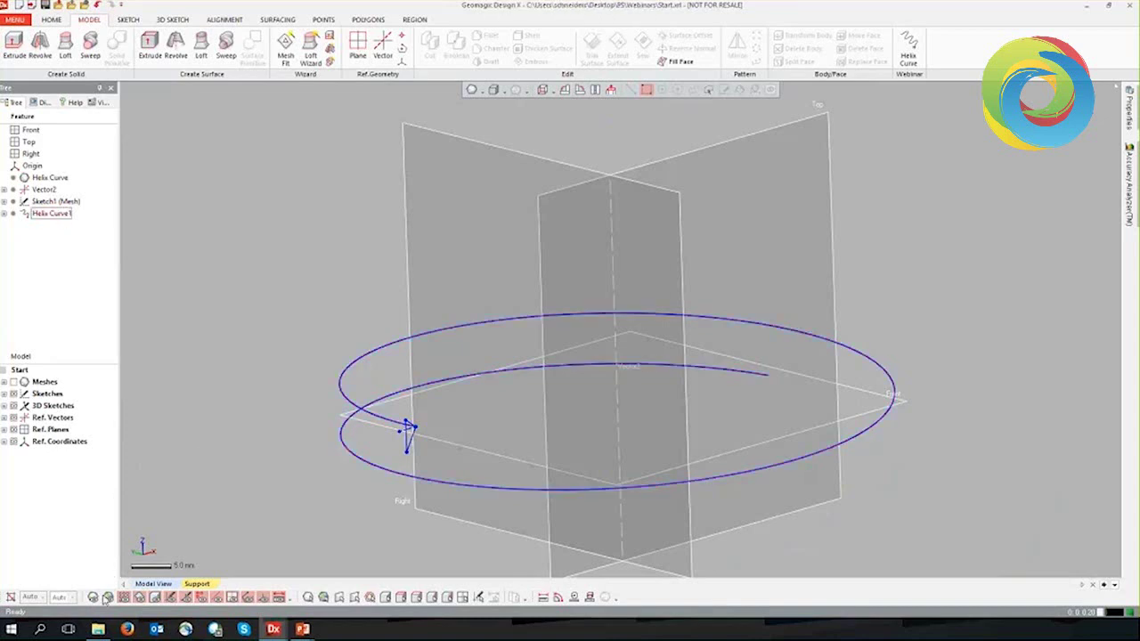
left_click(108, 597)
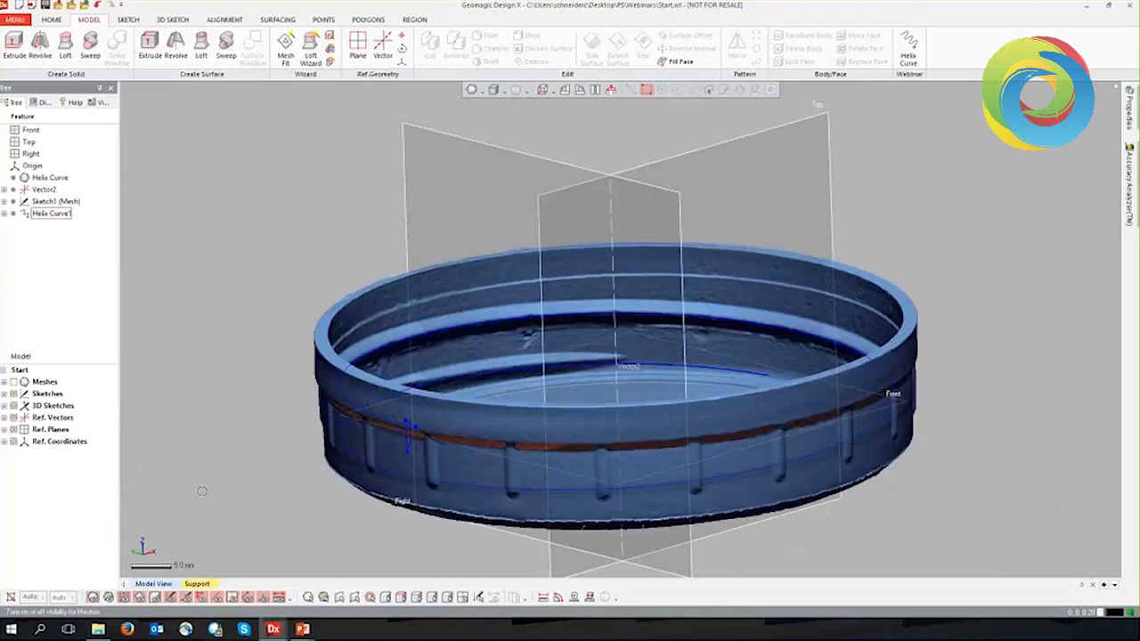
right_click_drag(882, 401, 321, 341)
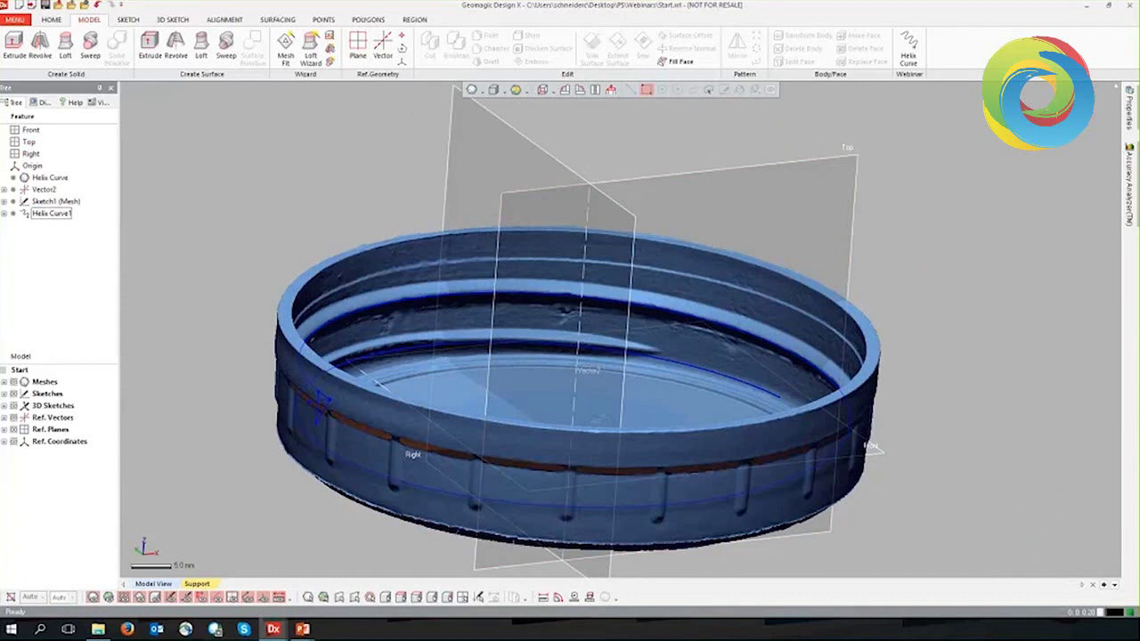
Set up a sweep of Sketch1 (Mesh) along Helix Curve1, then cancel it
left_click(89, 41)
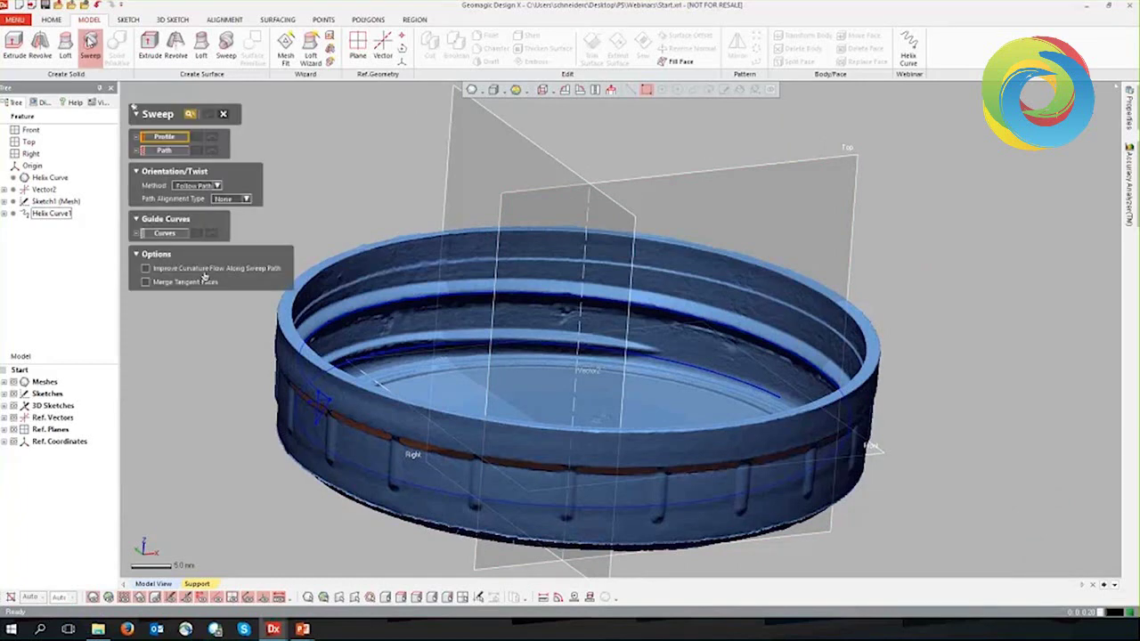
left_click(55, 202)
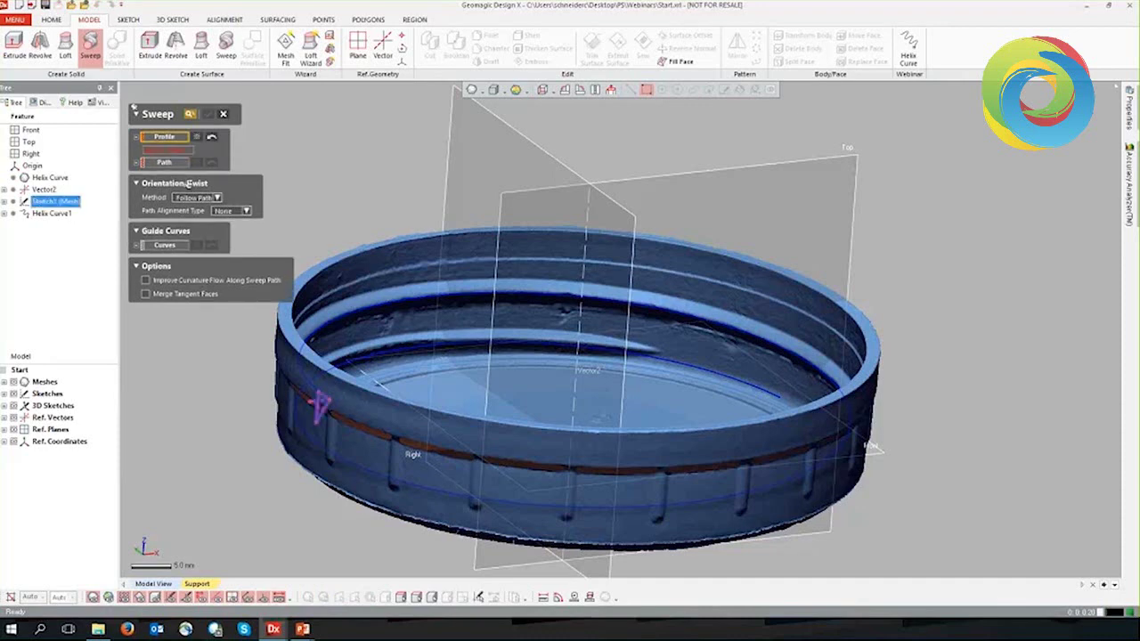
left_click(162, 164)
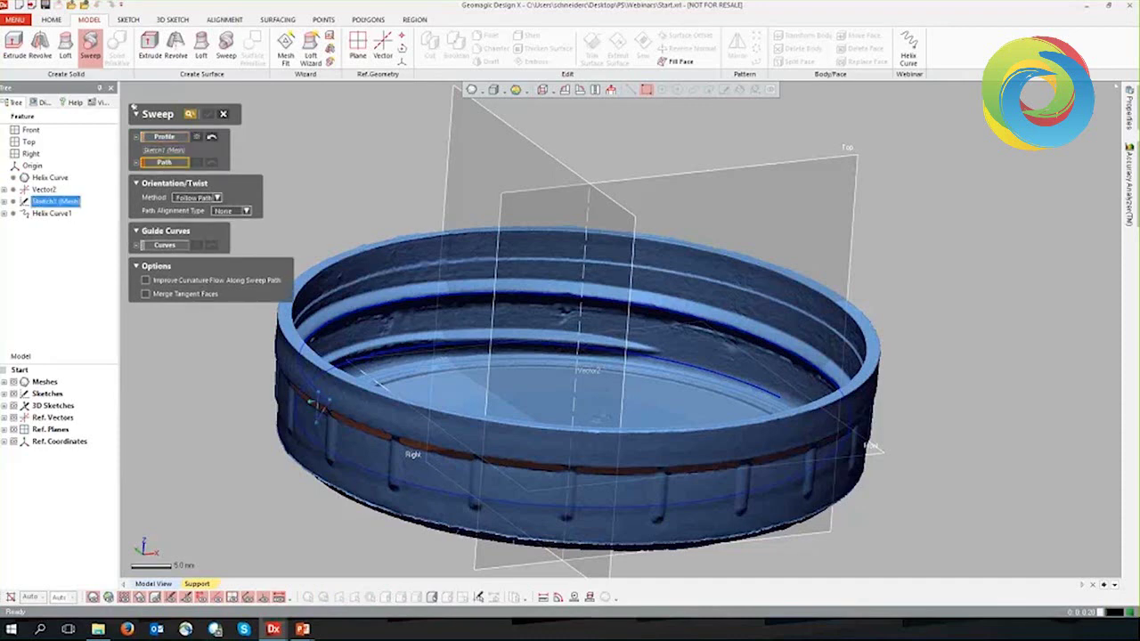
left_click(44, 214)
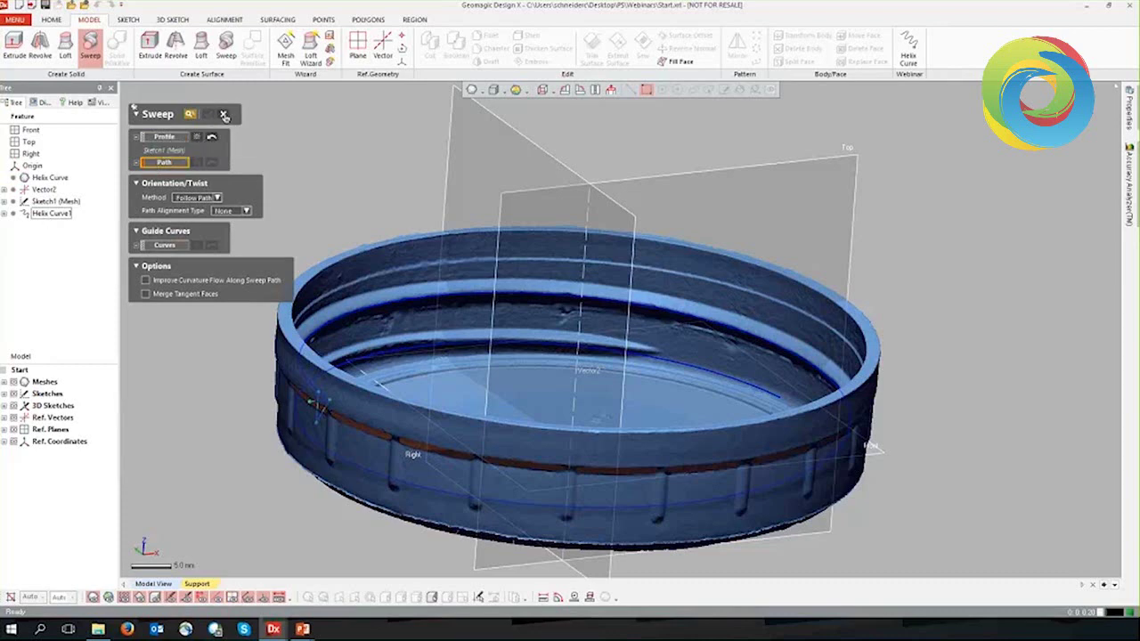
left_click(225, 116)
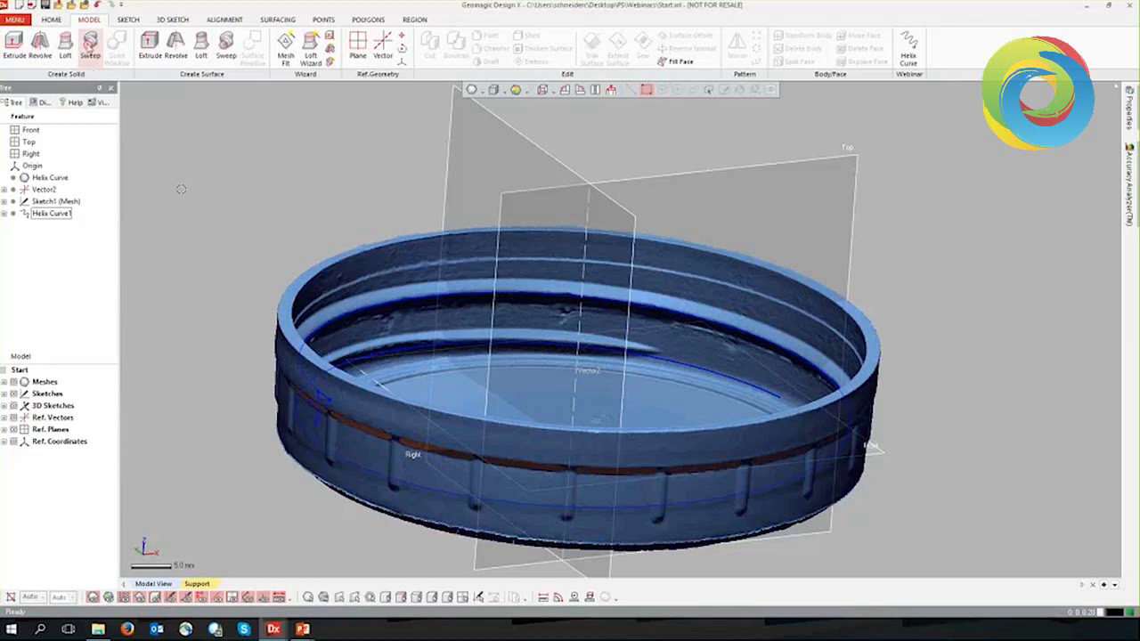
Sweep Sketch1 (Mesh) along Helix Curve1 to create the solid Sweep1
left_click(90, 45)
left_click(55, 201)
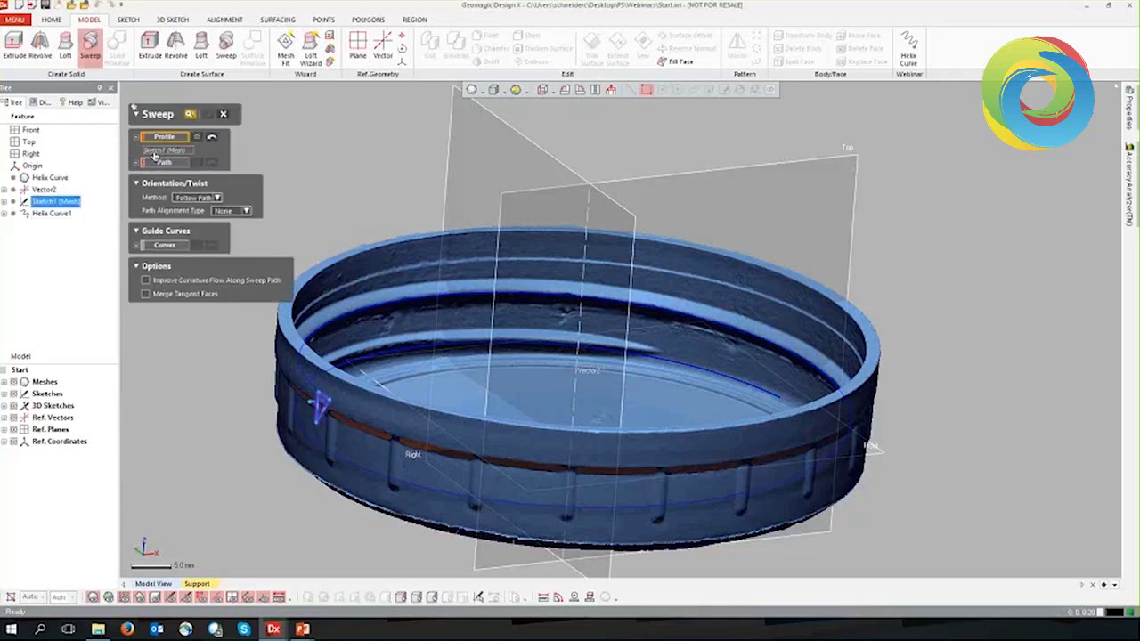
left_click(160, 162)
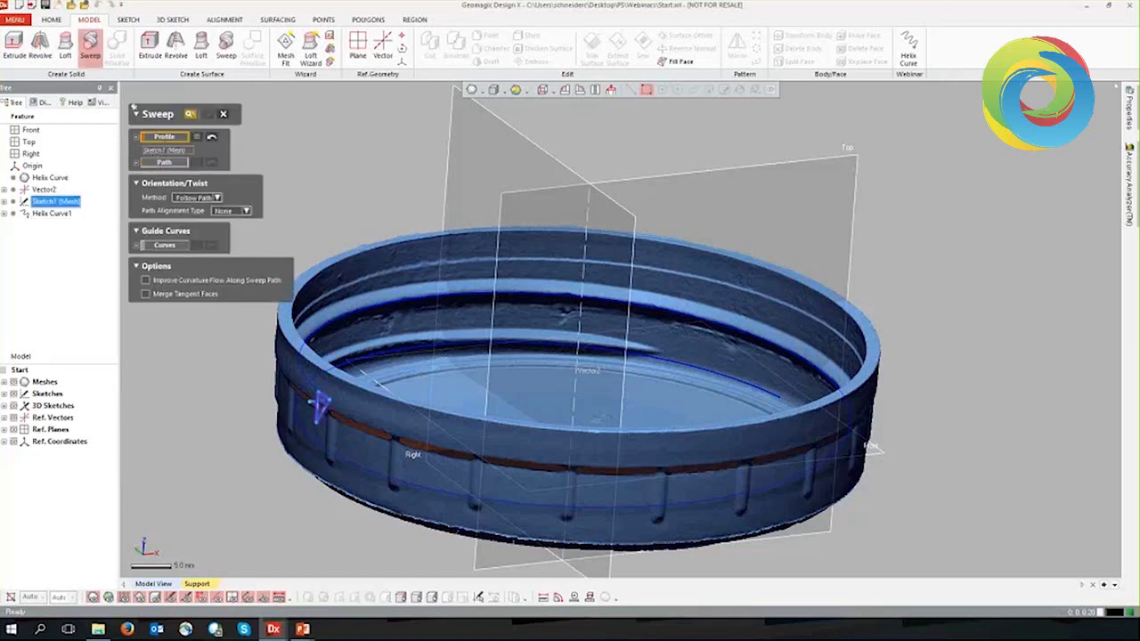
left_click(44, 215)
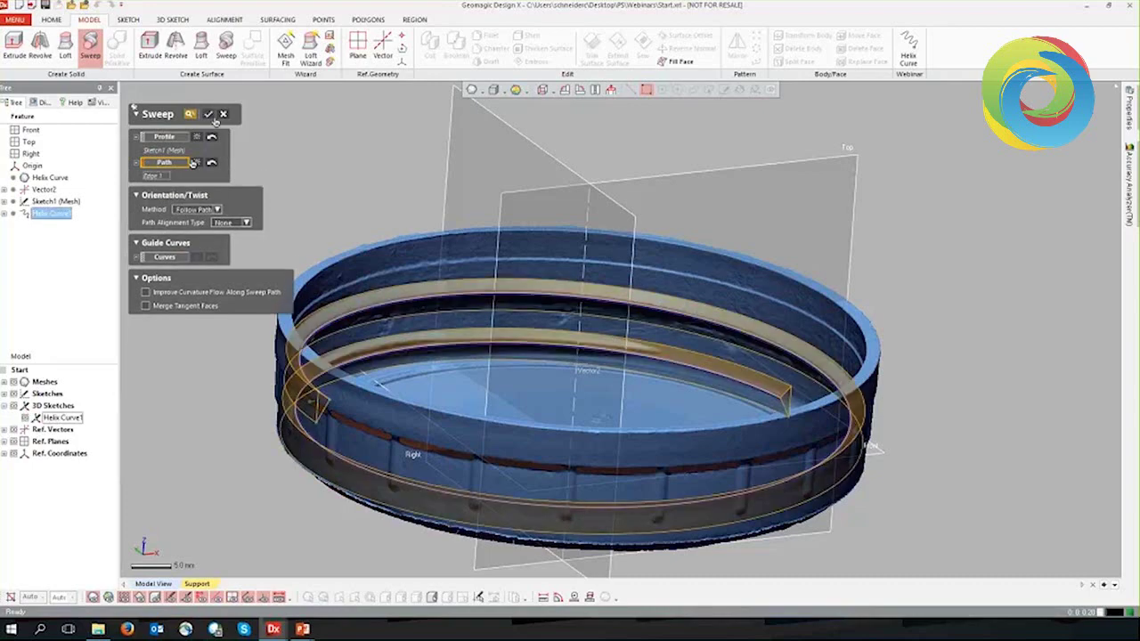
left_click(209, 114)
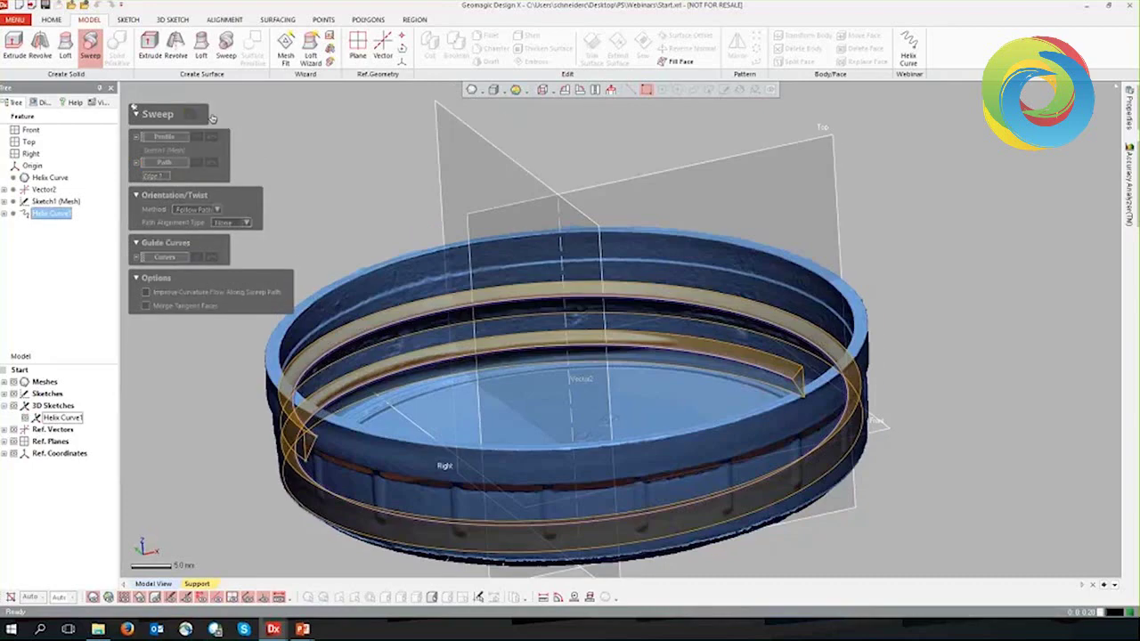
Hide and reshow the scan mesh to compare it with the swept thread body
left_click(93, 597)
mouse_move(267, 463)
right_mouse_down()
mouse_move(269, 378)
mouse_move(339, 405)
right_mouse_up()
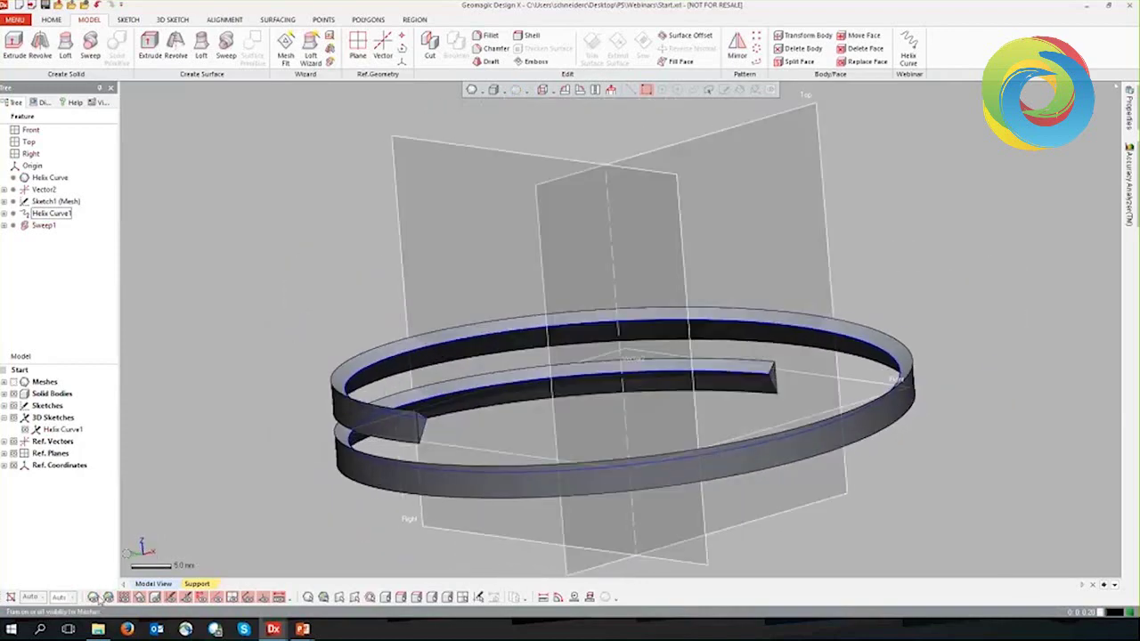
left_click(95, 597)
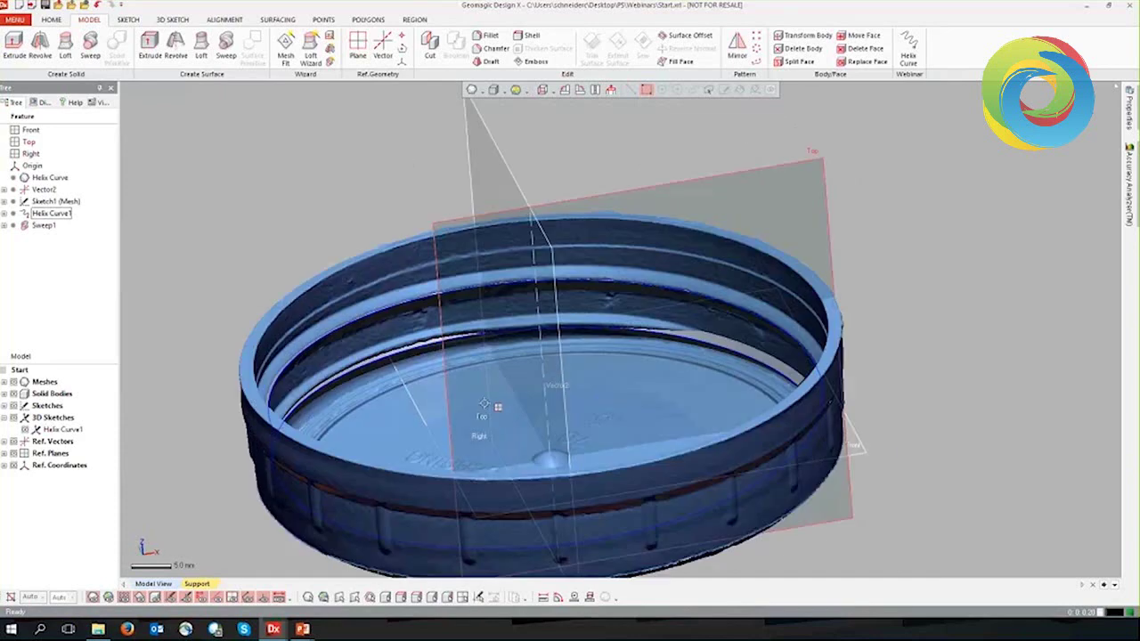
right_click_drag(755, 338, 539, 137)
Turn on the deviation colour map comparing Sweep1 with the scanned cap
left_click(516, 89)
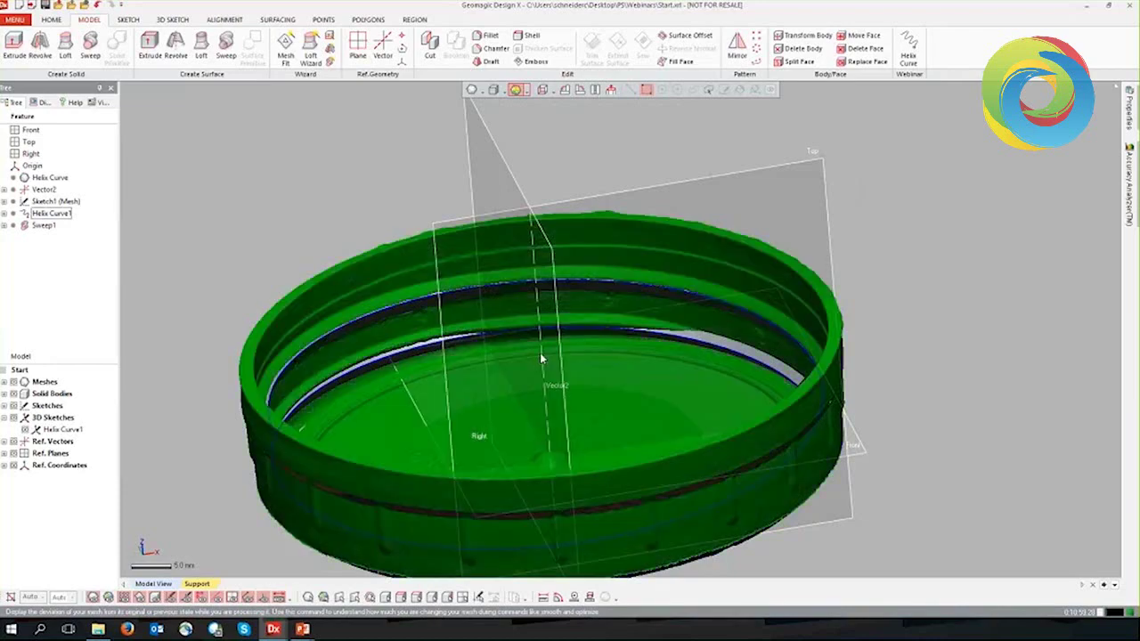
right_click_drag(624, 356, 980, 338)
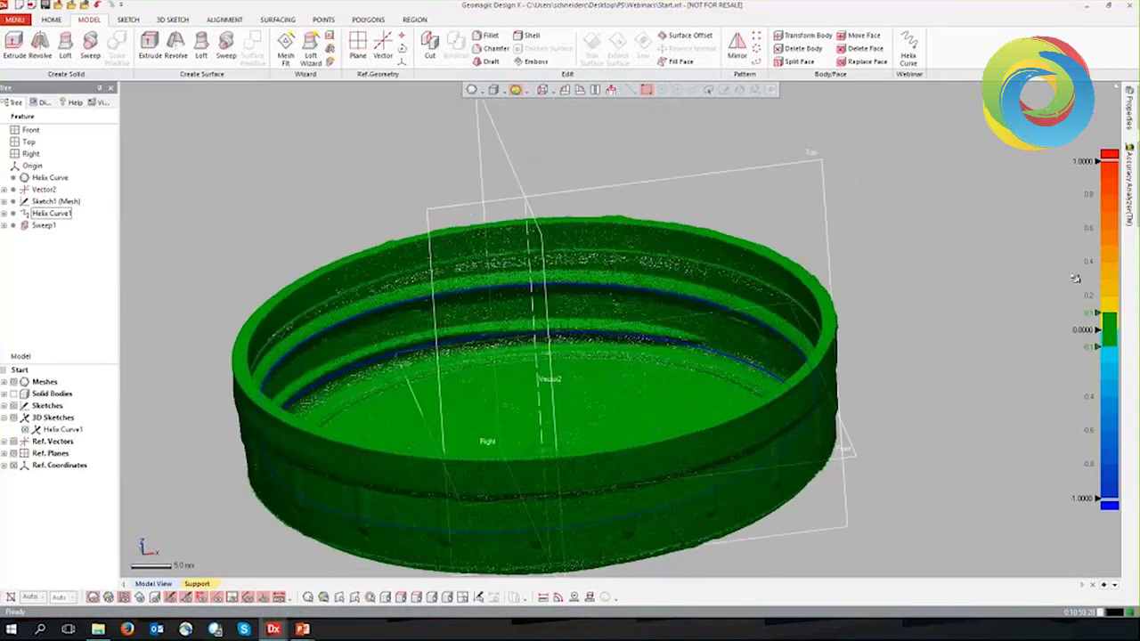
left_click(1085, 315)
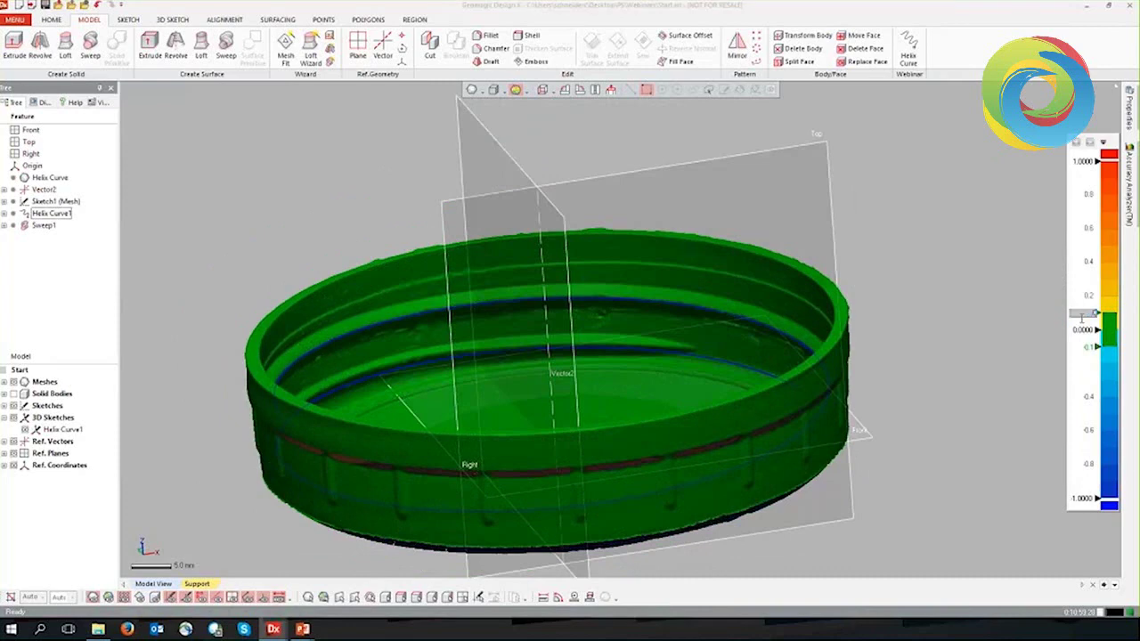
key("Return")
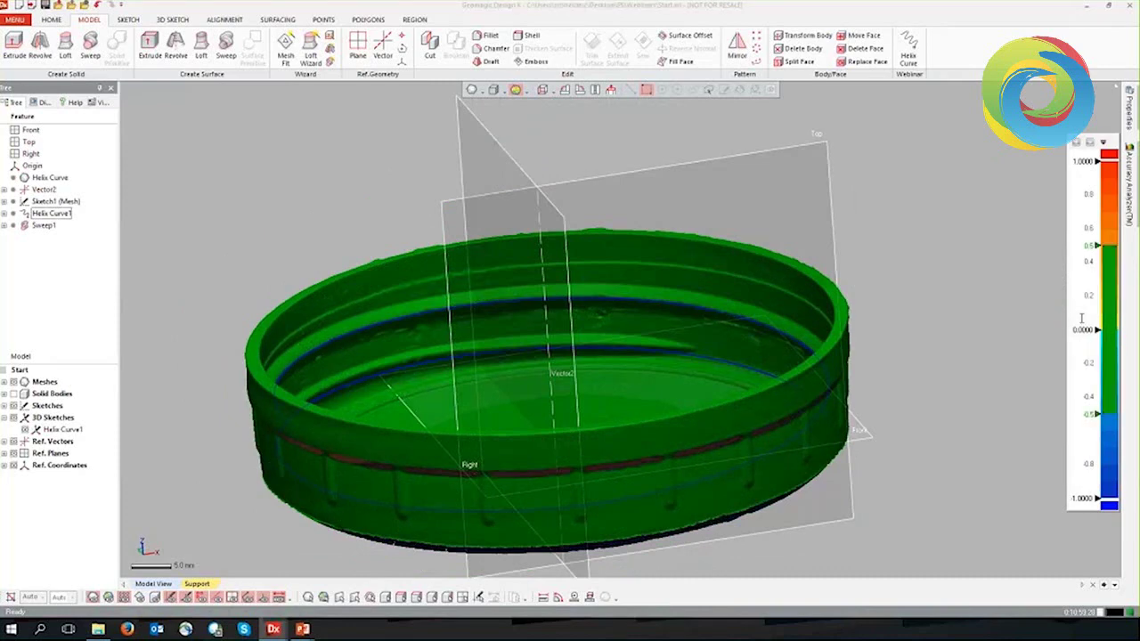
Narrow the legend's green tolerance band to ±0.05 and inspect the cap
left_click(1092, 246)
type("0.1")
key("Return")
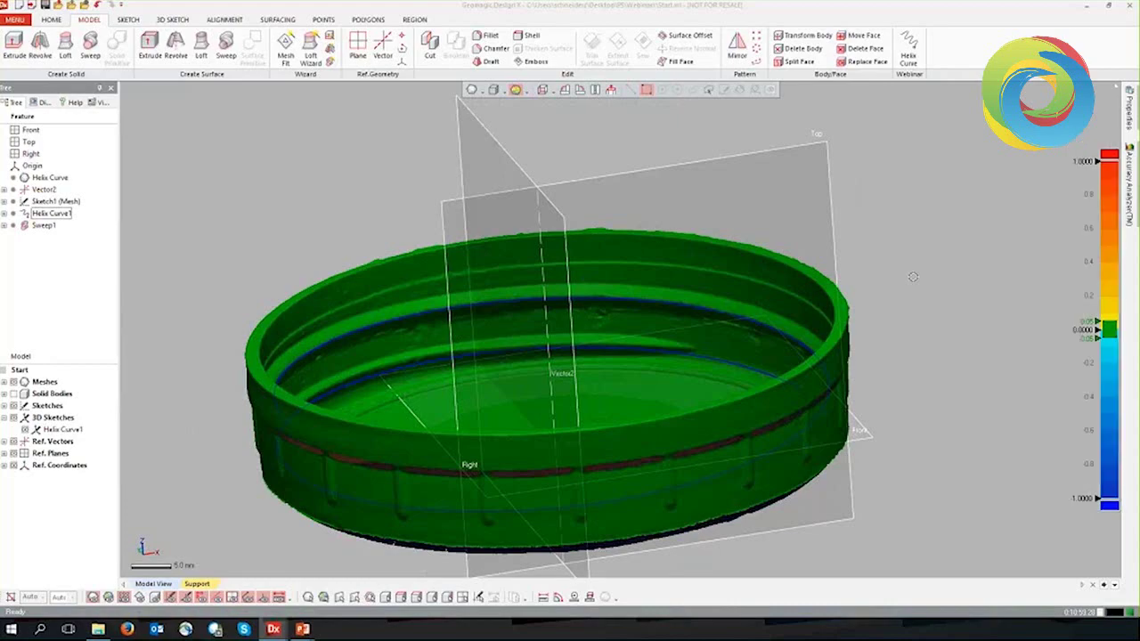
right_click_drag(753, 337, 938, 356)
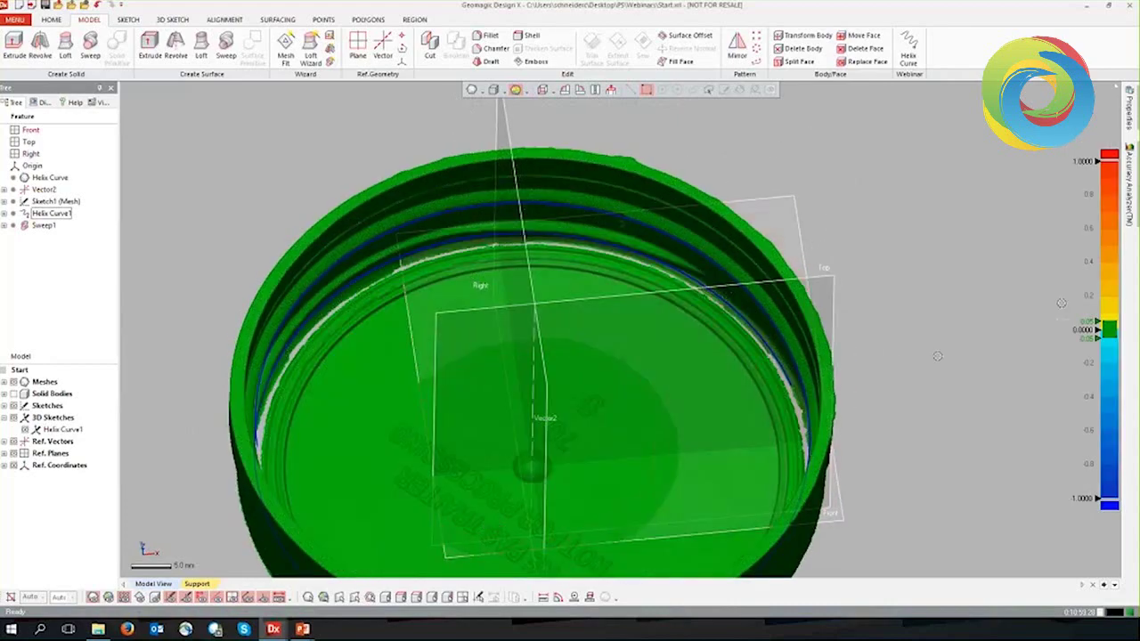
mouse_move(896, 461)
right_mouse_down()
mouse_move(485, 439)
mouse_move(243, 235)
right_mouse_up()
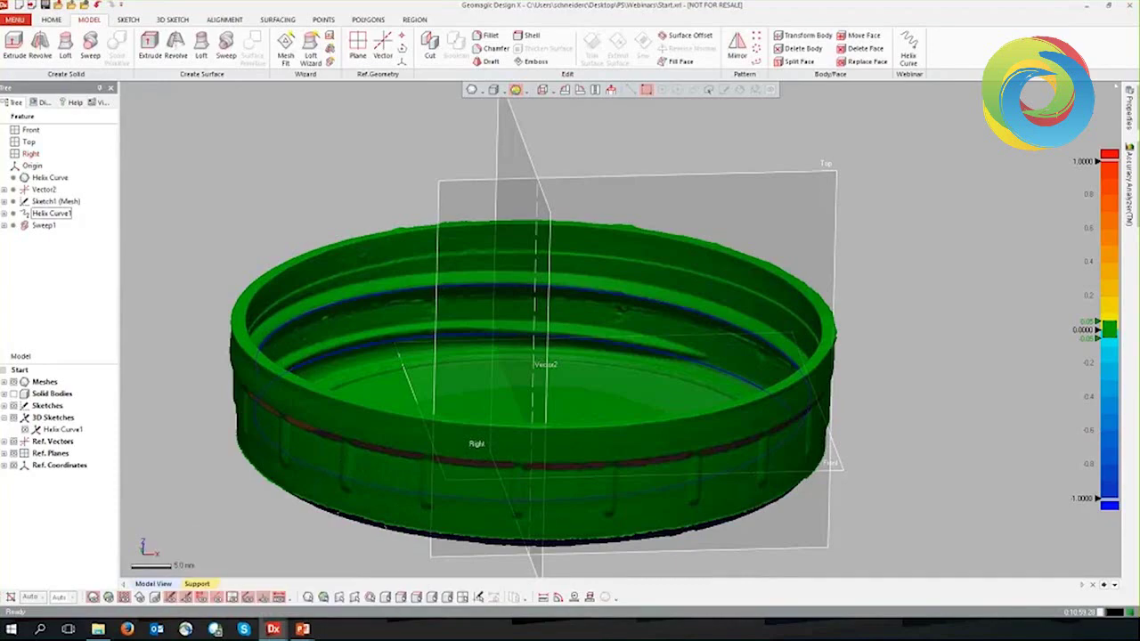
Switch to the finished Sweep.xrl cap window and zoom in on the thread end
key("super+Tab")
left_click(522, 294)
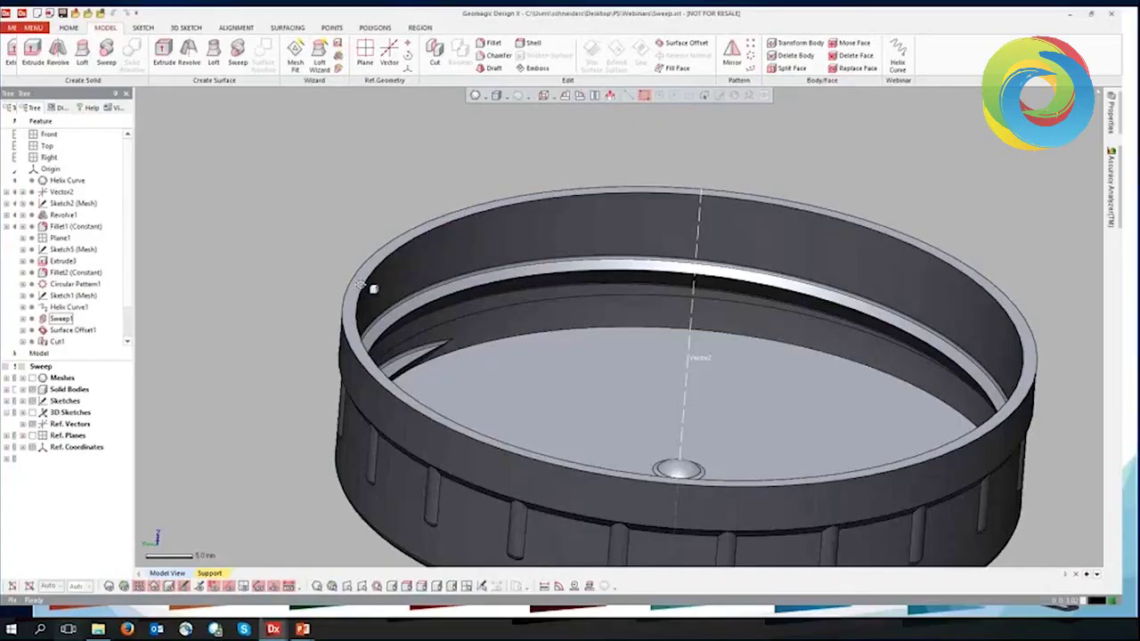
mouse_move(373, 288)
right_mouse_down()
mouse_move(478, 310)
mouse_move(632, 301)
right_mouse_up()
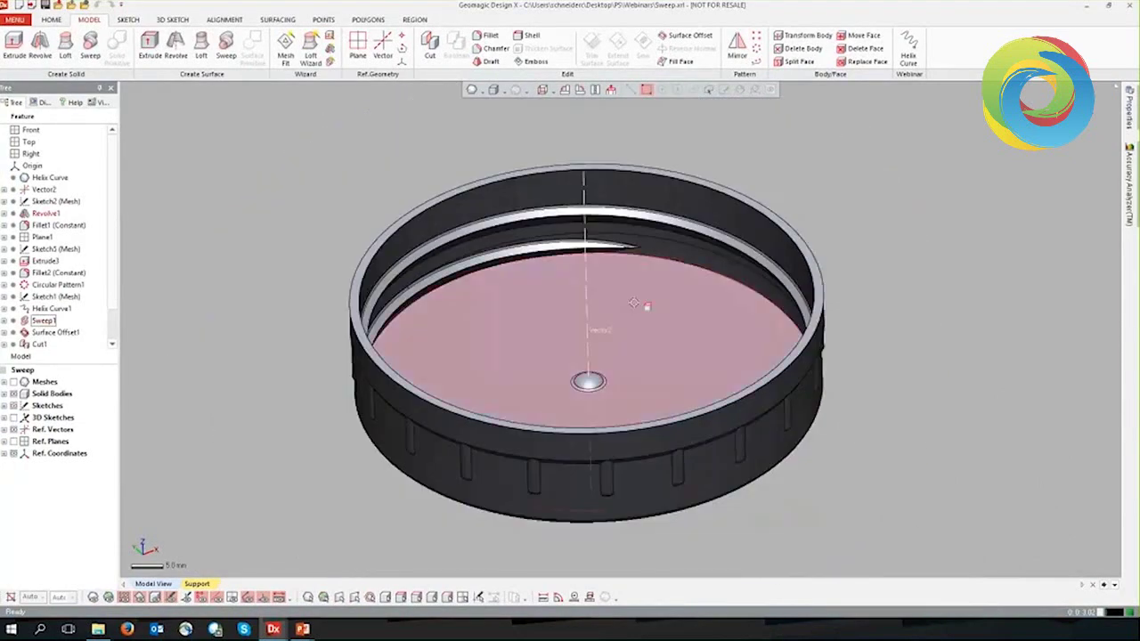
right_click_drag(635, 303, 632, 280)
scroll(593, 276, "up", 2)
scroll(592, 276, "up", 3)
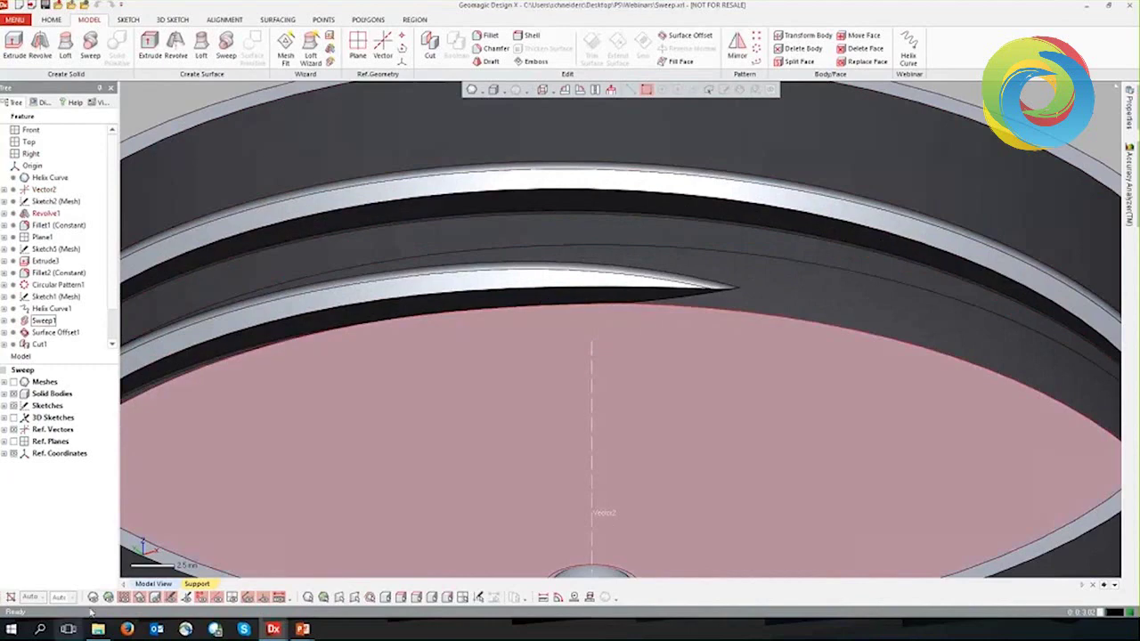
Overlay the scan mesh on the cap and highlight Helix Curve1
left_click(93, 597)
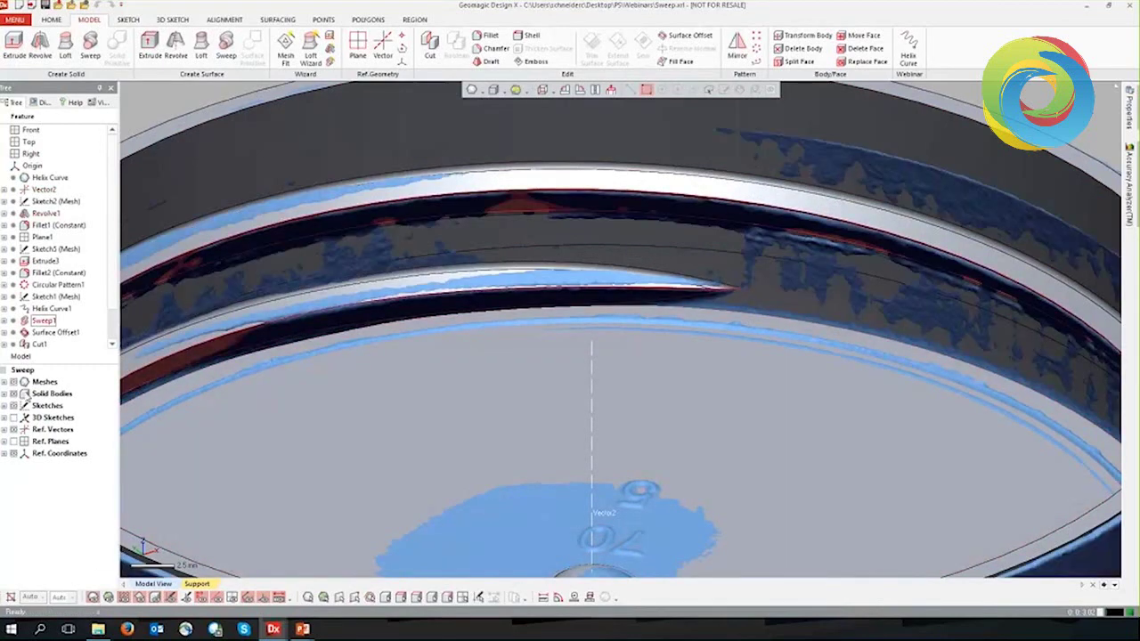
scroll(53, 294, "down", 1)
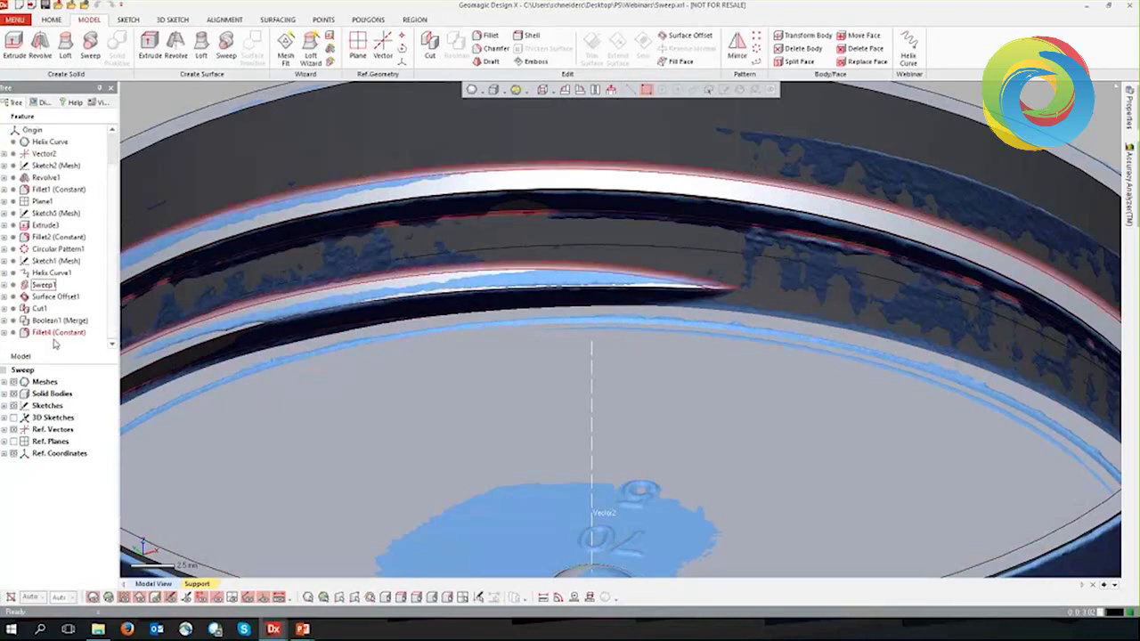
left_click(51, 272)
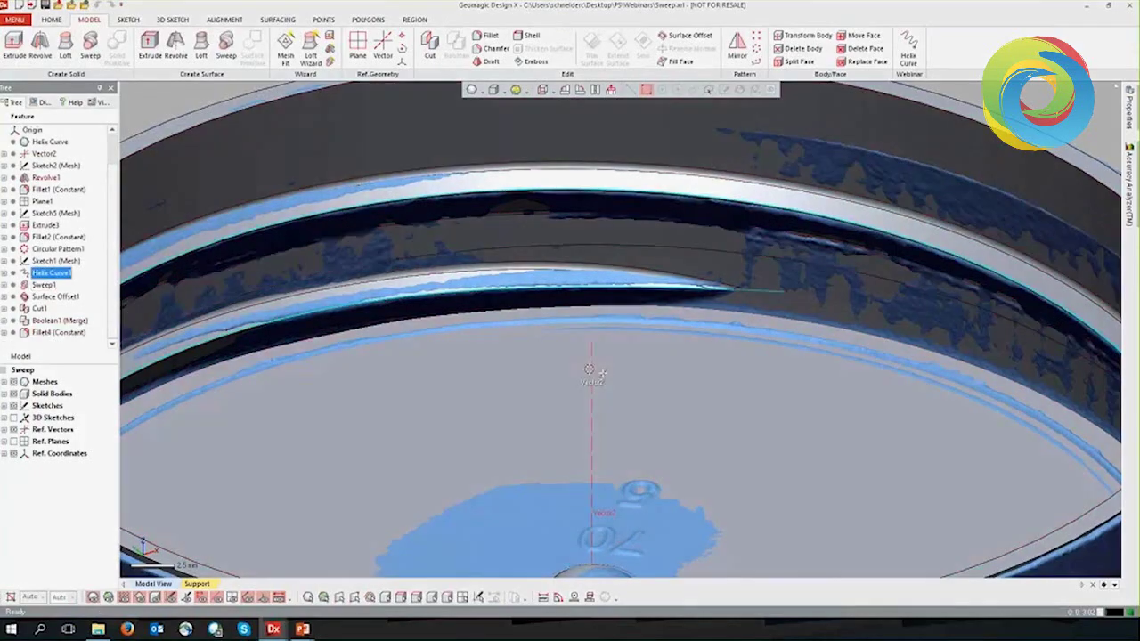